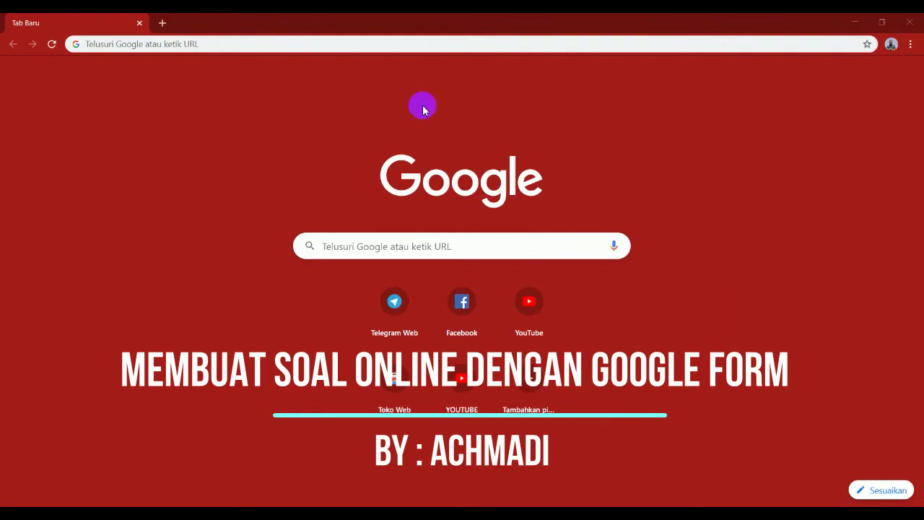
Search Google for "google form login" and open the "Google Formulir: Login" result to start a blank form
{"action": "left_click", "coordinate": [348, 44]}
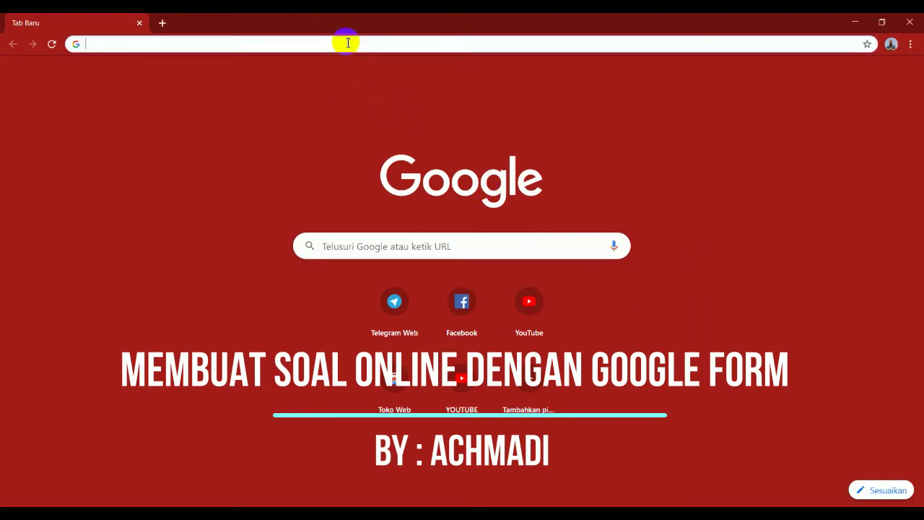
{"action": "type", "text": "goo"}
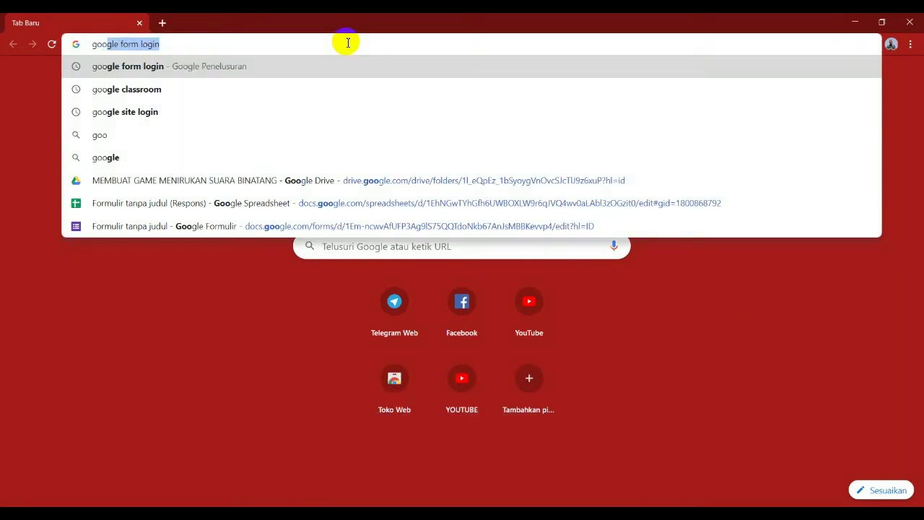
{"action": "key", "text": "Return"}
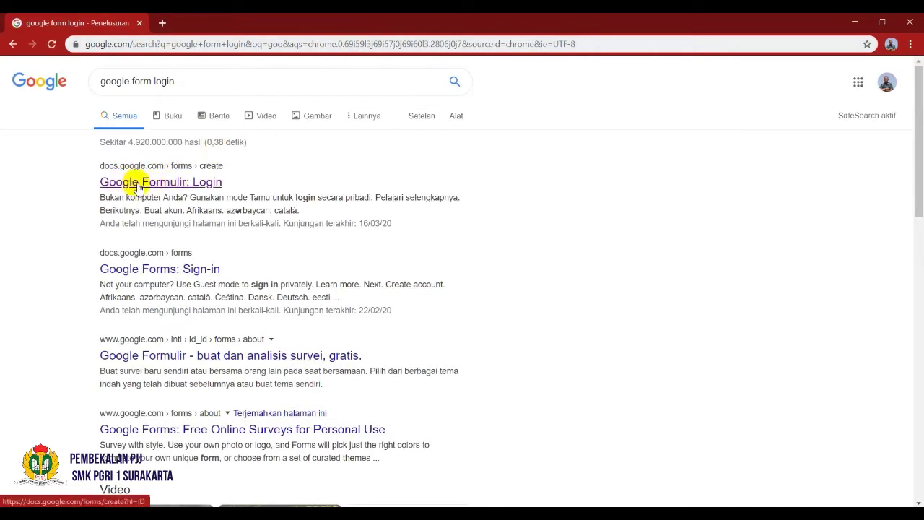
{"action": "left_click", "coordinate": [137, 185]}
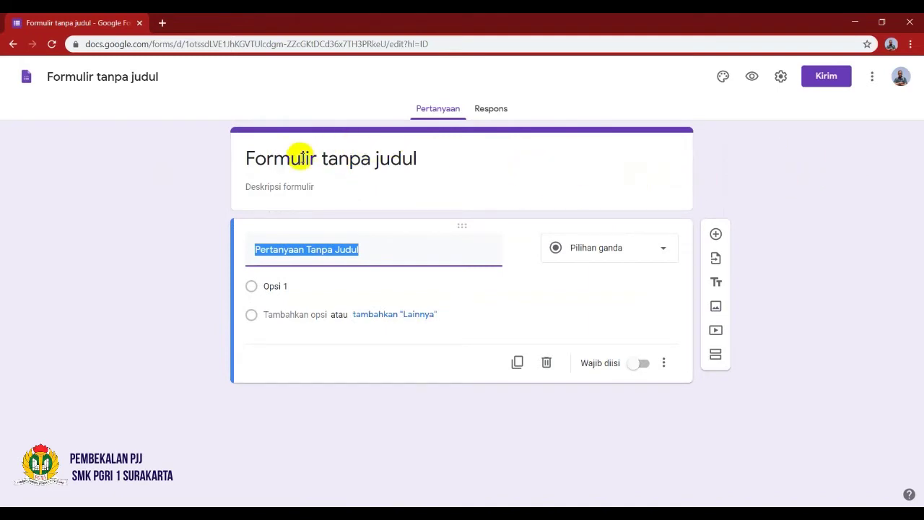
Title the form "Ulangan harian mata pelajaran CNC"
{"action": "left_click", "coordinate": [402, 158]}
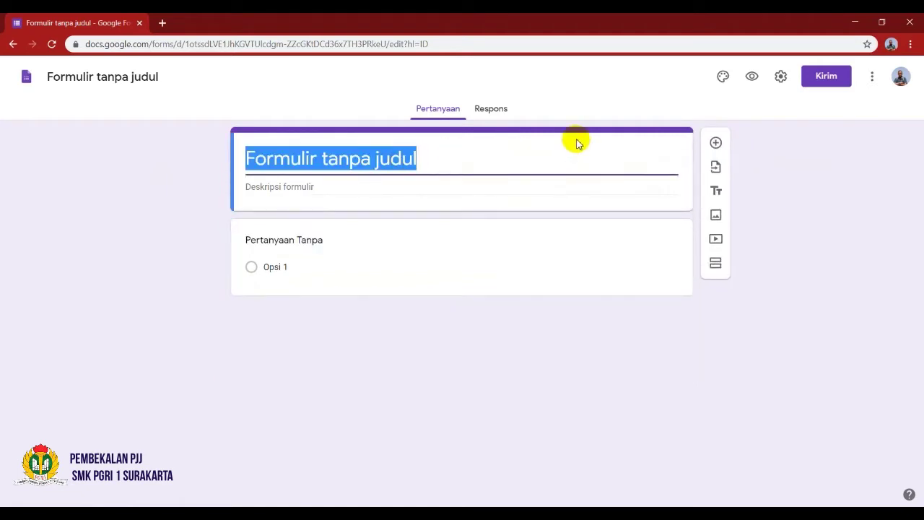
{"action": "type", "text": "u"}
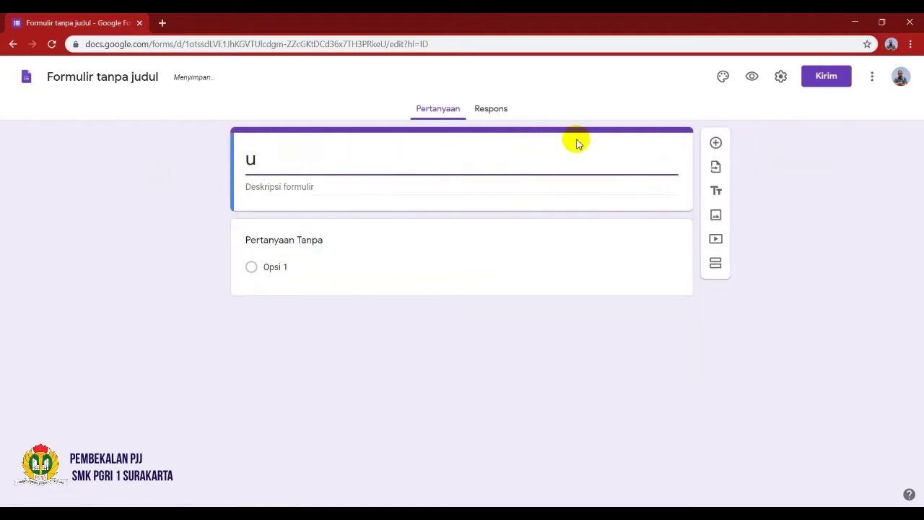
{"action": "key", "text": "BackSpace"}
{"action": "type", "text": "Ulangan harian mata pelajaran"}
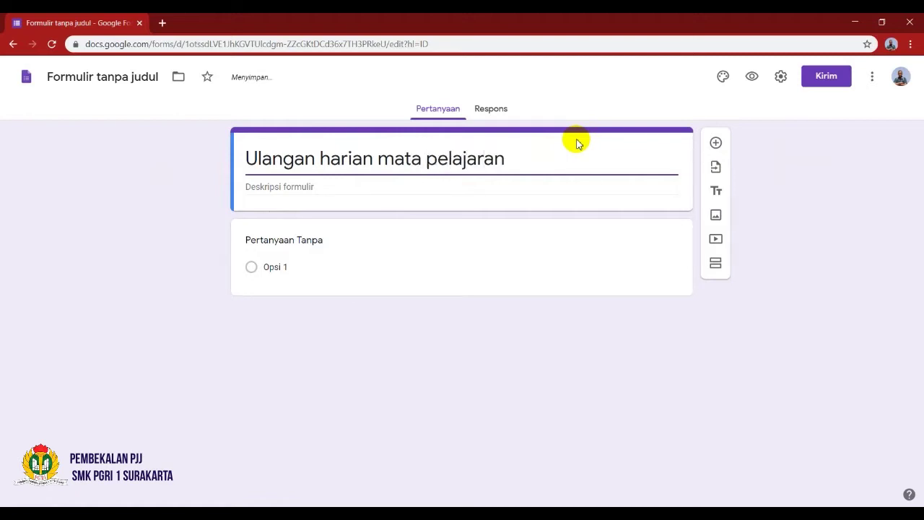
{"action": "type", "text": "CNC"}
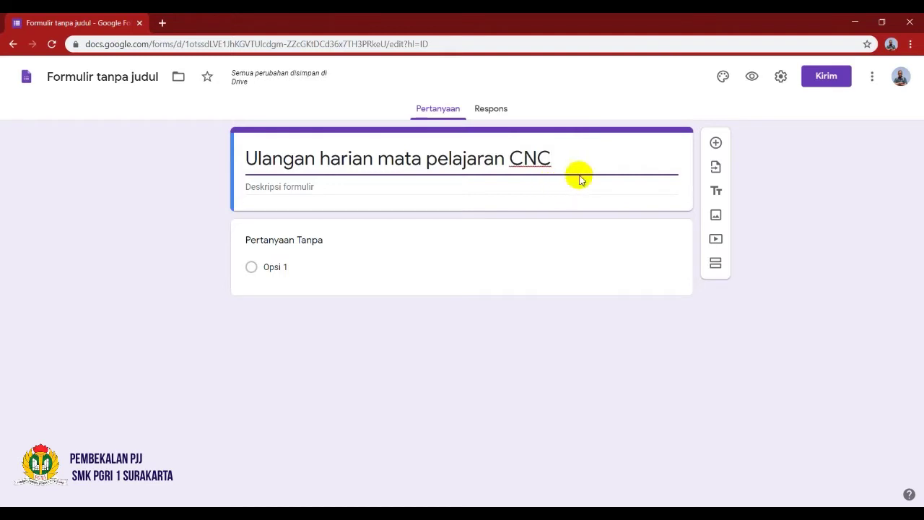
{"action": "left_click", "coordinate": [585, 184]}
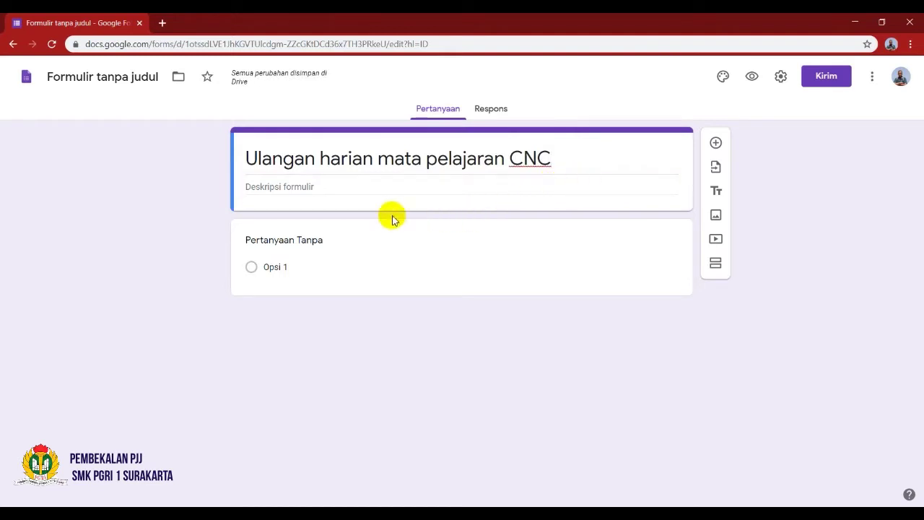
Enter the form description "Jawablah pertanyaan berikut ini dengan mengeklik jawawaban yang dianggap benar"
{"action": "left_click", "coordinate": [362, 186]}
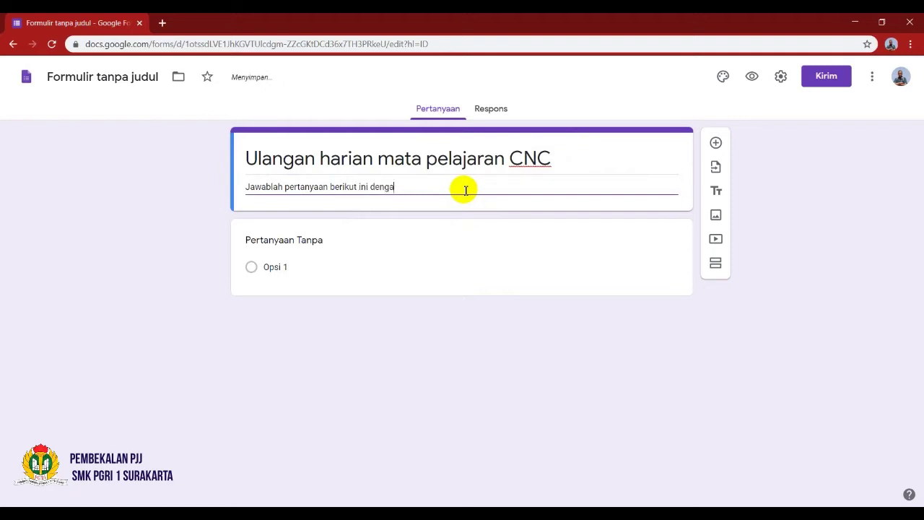
{"action": "type", "text": "ekl"}
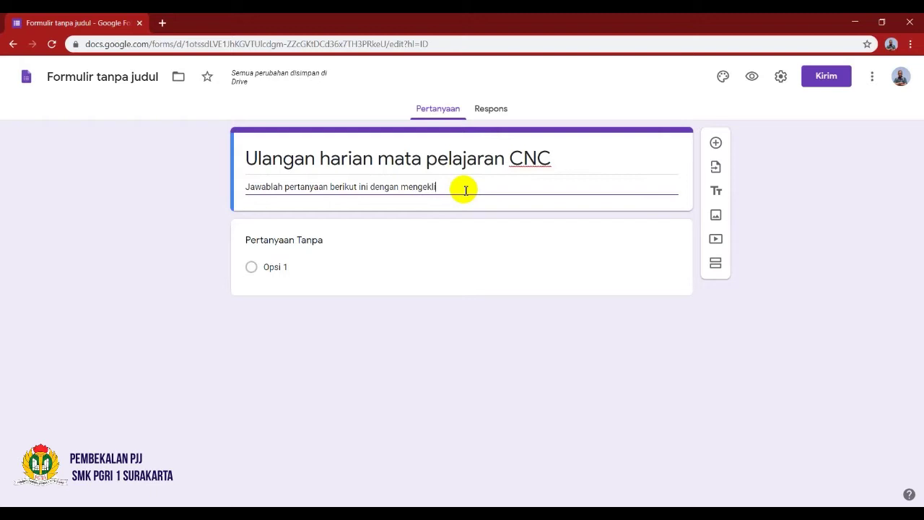
{"action": "type", "text": "ik jawa "}
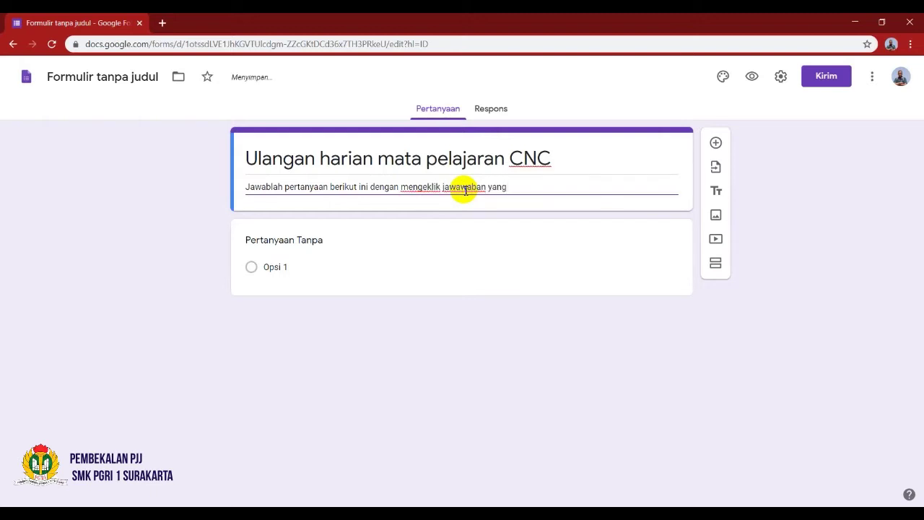
{"action": "type", "text": "p benar"}
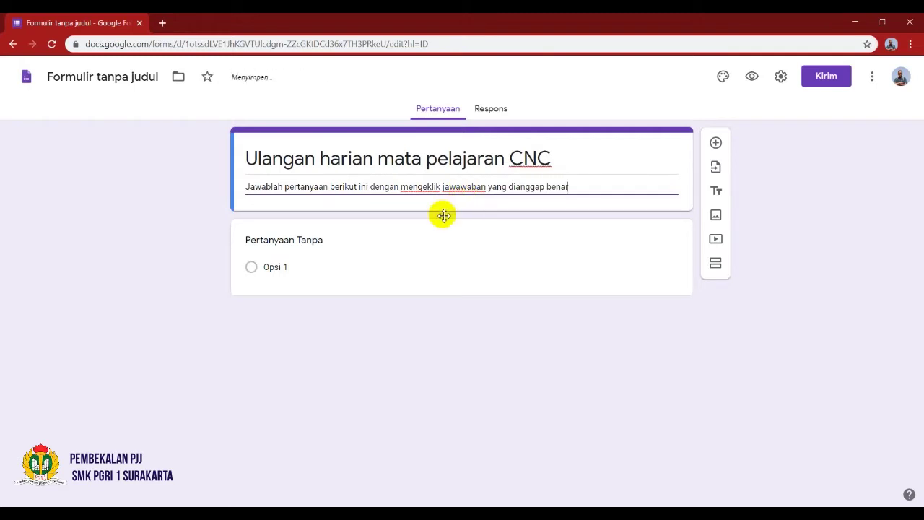
Add Opsi 2 through Opsi 5 to the untitled multiple-choice question
{"action": "left_click", "coordinate": [430, 235]}
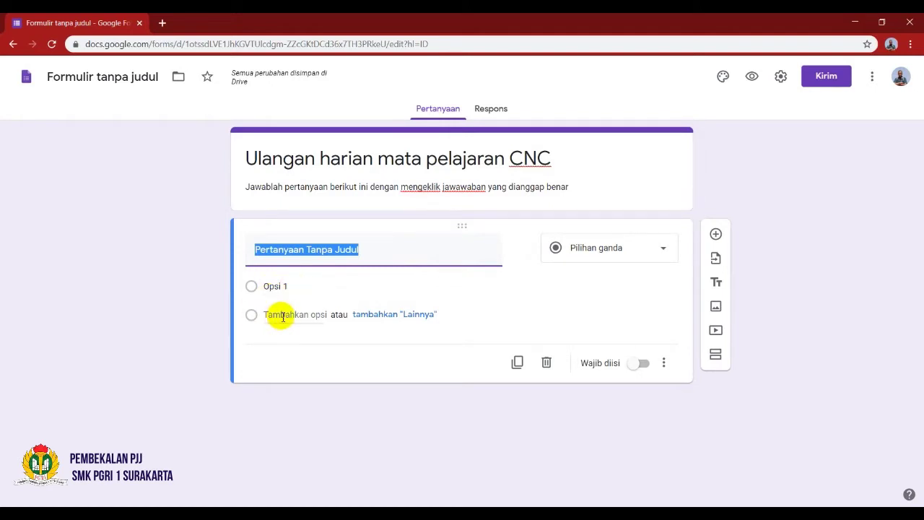
{"action": "left_click", "coordinate": [281, 315]}
{"action": "left_click", "coordinate": [275, 344]}
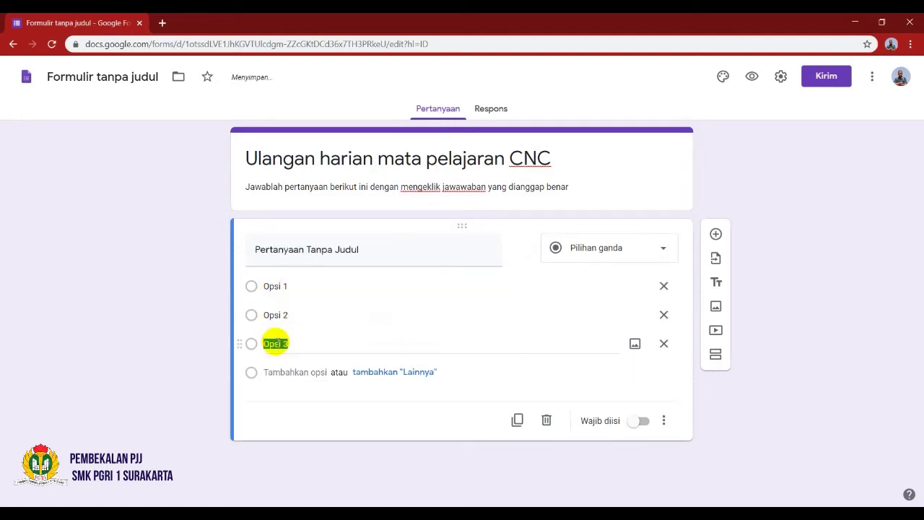
{"action": "left_click", "coordinate": [275, 370]}
{"action": "left_click", "coordinate": [269, 399]}
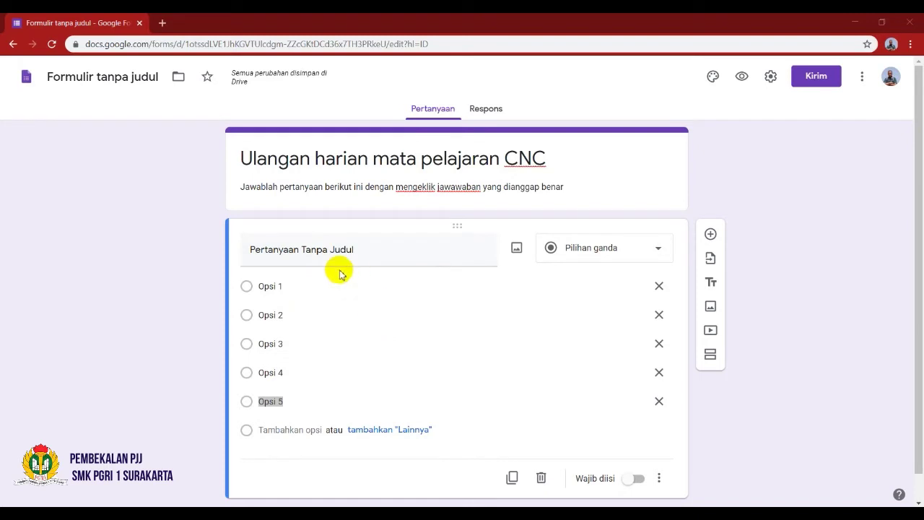
Make the question required (Wajib diisi) and shuffle its option order with Acak urutan opsi
{"action": "scroll", "coordinate": [520, 405], "scroll_direction": "down", "scroll_amount": 1}
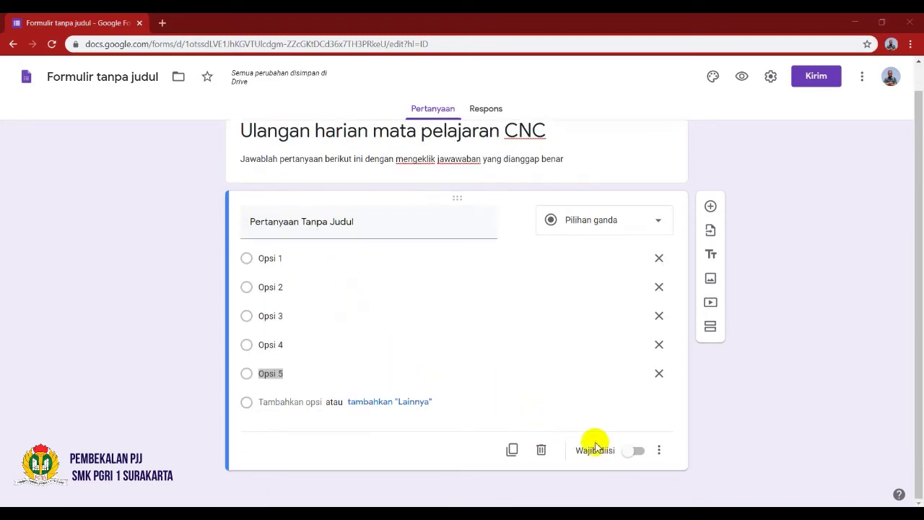
{"action": "left_click", "coordinate": [637, 451]}
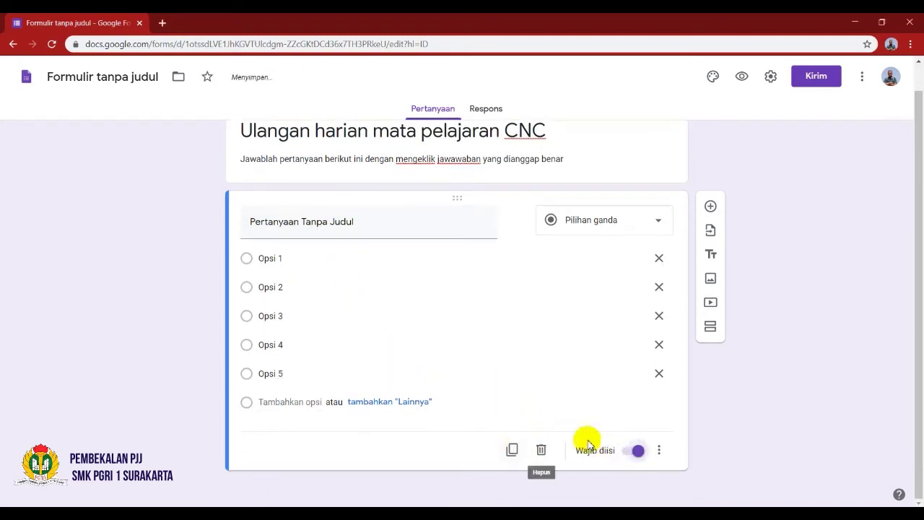
{"action": "left_click", "coordinate": [660, 451]}
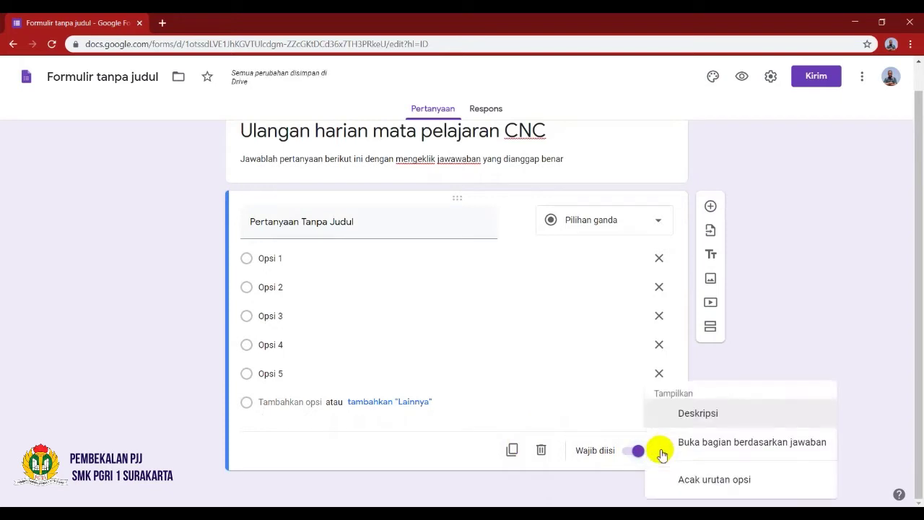
{"action": "left_click", "coordinate": [715, 481]}
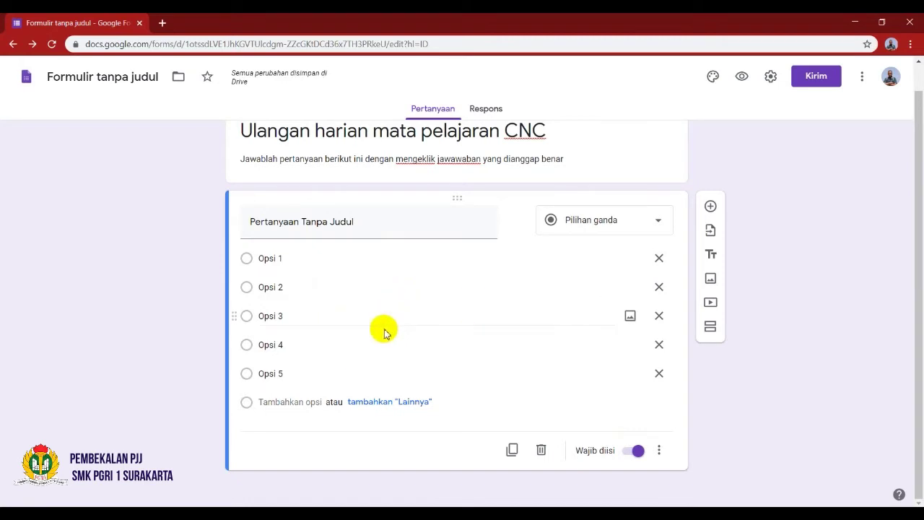
Turn the form into a quiz, hide correct answers (Jawaban yang benar) from respondents, and save the settings
{"action": "scroll", "coordinate": [553, 244], "scroll_direction": "up", "scroll_amount": 1}
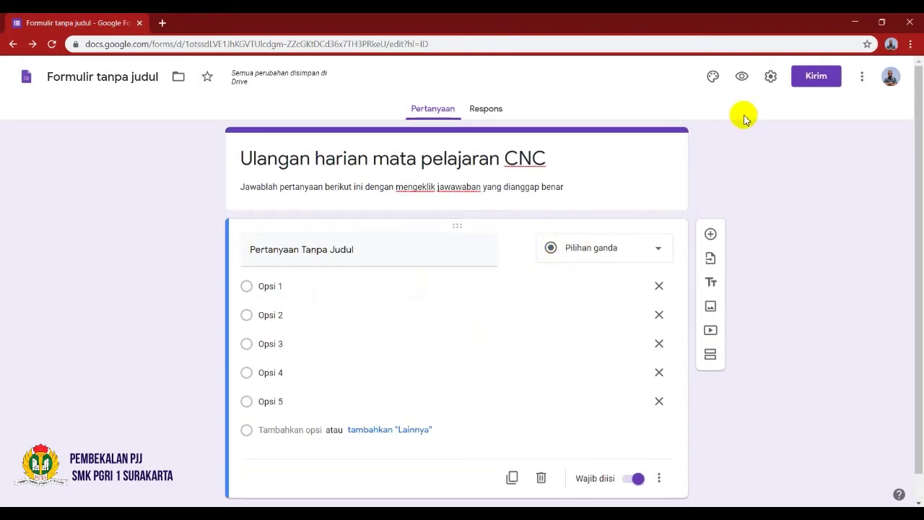
{"action": "left_click", "coordinate": [770, 78]}
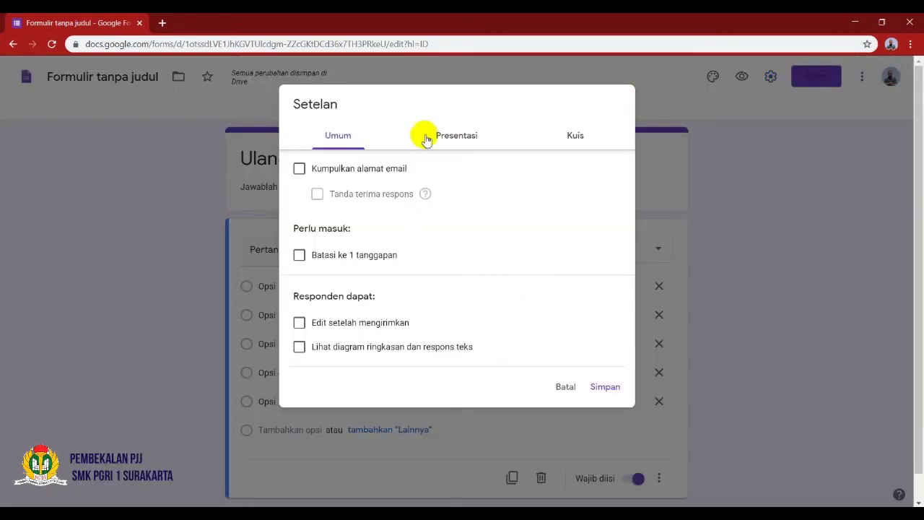
{"action": "left_click", "coordinate": [581, 136]}
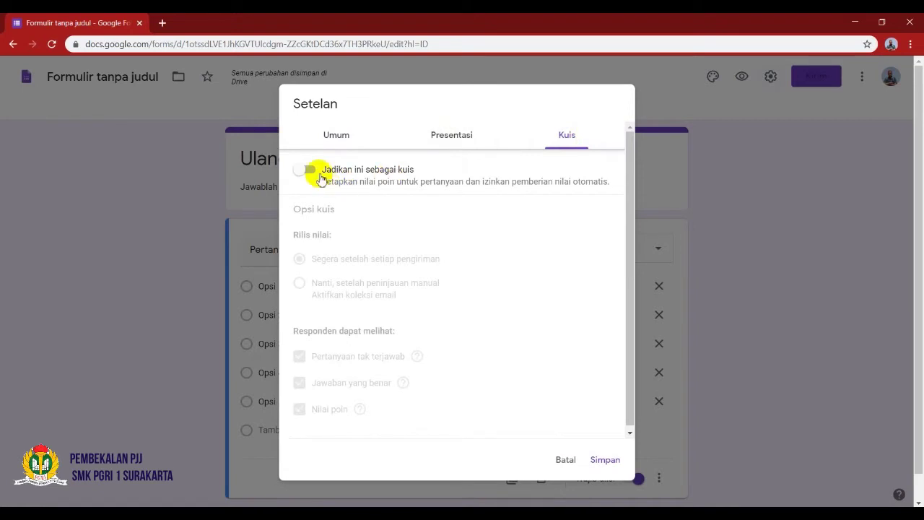
{"action": "left_click", "coordinate": [313, 172]}
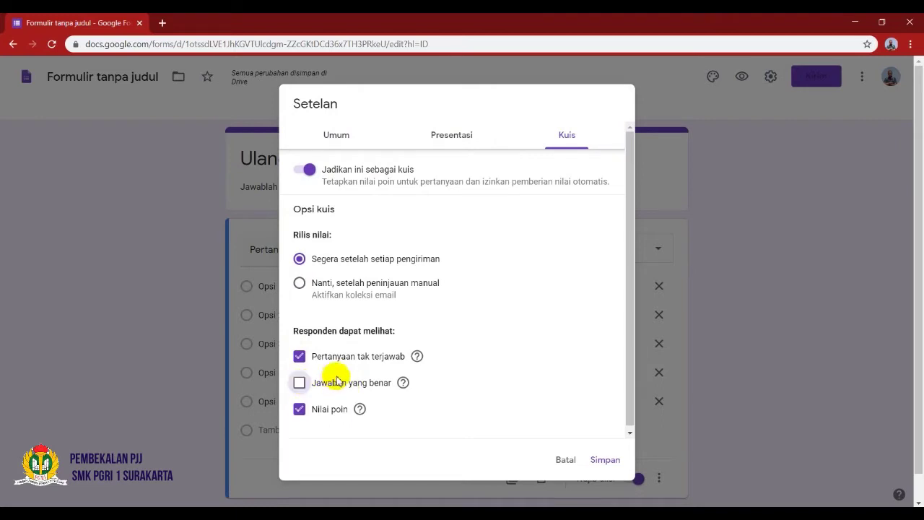
{"action": "left_click", "coordinate": [608, 461]}
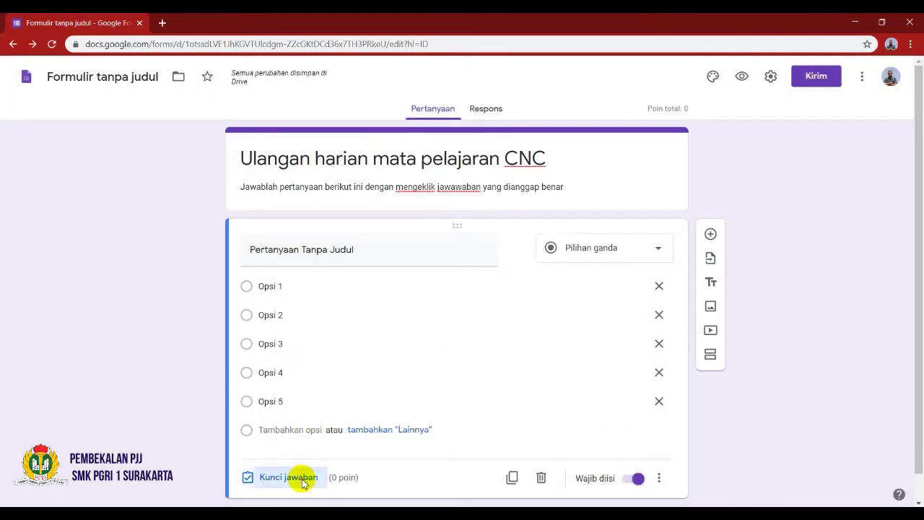
Set the question's value to 20 points in its answer key
{"action": "left_click", "coordinate": [302, 478]}
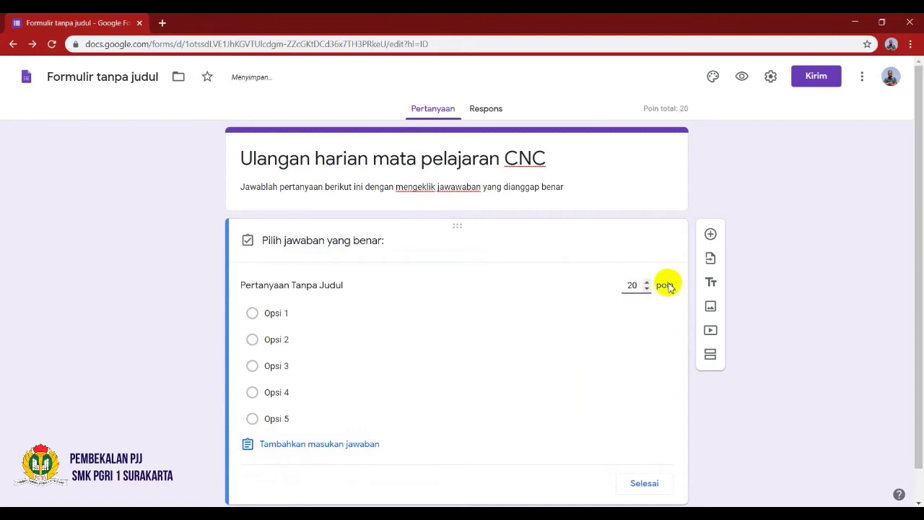
{"action": "left_click", "coordinate": [643, 484]}
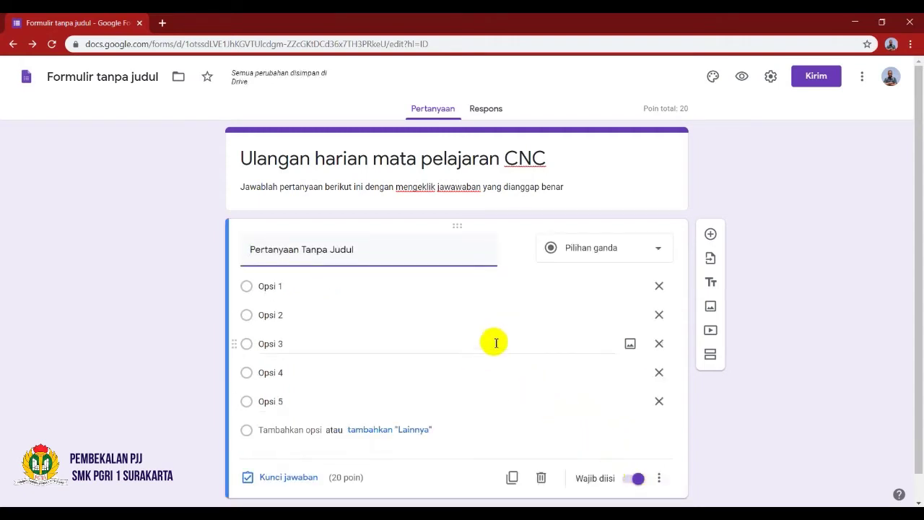
Switch to the Word document "soal gerinda kls 3" and look through its first multiple-choice questions
{"action": "left_click", "coordinate": [282, 513]}
{"action": "left_click", "coordinate": [296, 459]}
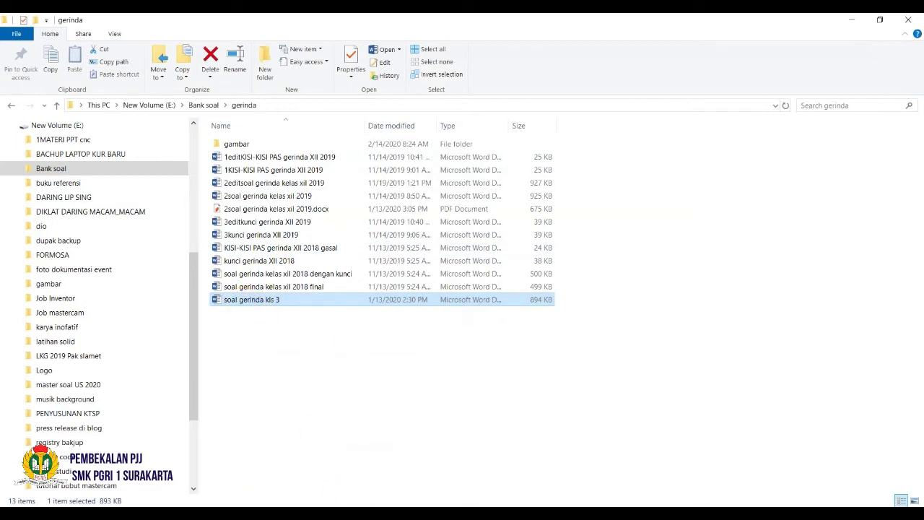
{"action": "left_click", "coordinate": [396, 514]}
{"action": "scroll", "coordinate": [418, 261], "scroll_direction": "down", "scroll_amount": 3}
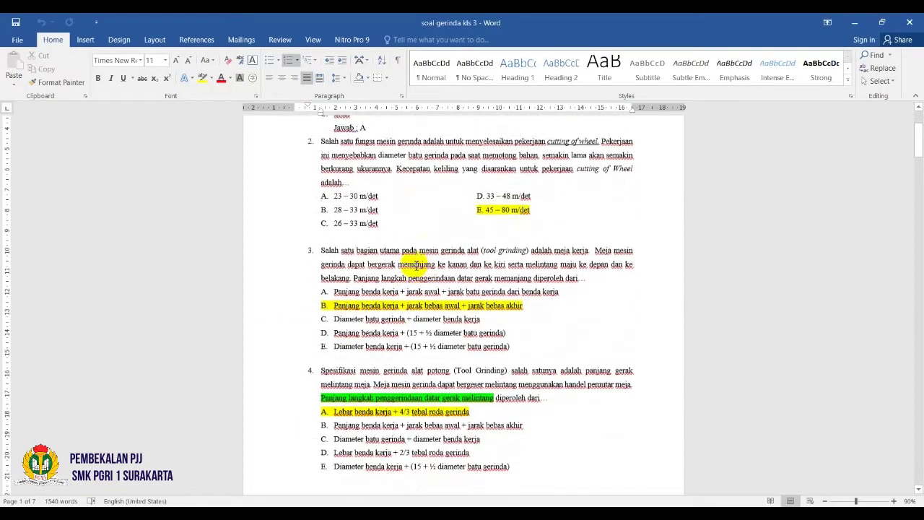
{"action": "scroll", "coordinate": [448, 282], "scroll_direction": "down", "scroll_amount": 3}
{"action": "scroll", "coordinate": [477, 289], "scroll_direction": "up", "scroll_amount": 4}
{"action": "scroll", "coordinate": [478, 296], "scroll_direction": "up", "scroll_amount": 2}
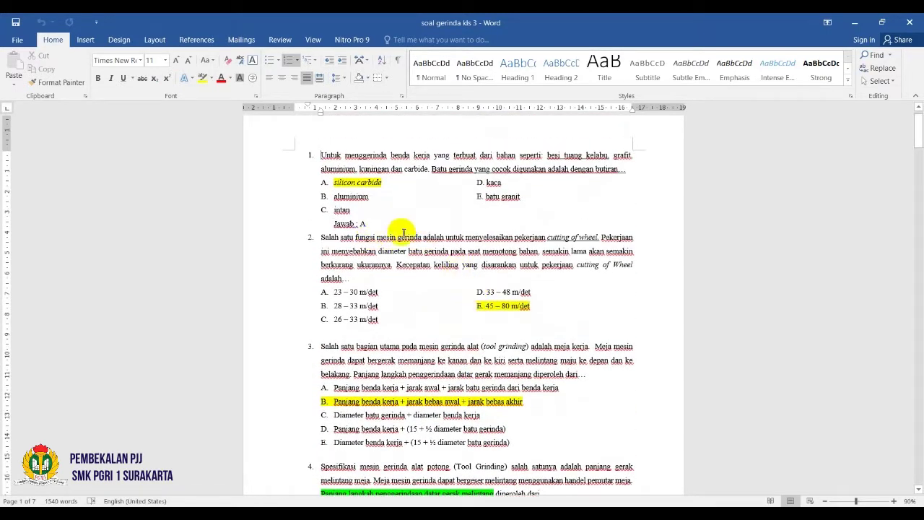
{"action": "scroll", "coordinate": [393, 264], "scroll_direction": "down", "scroll_amount": 5}
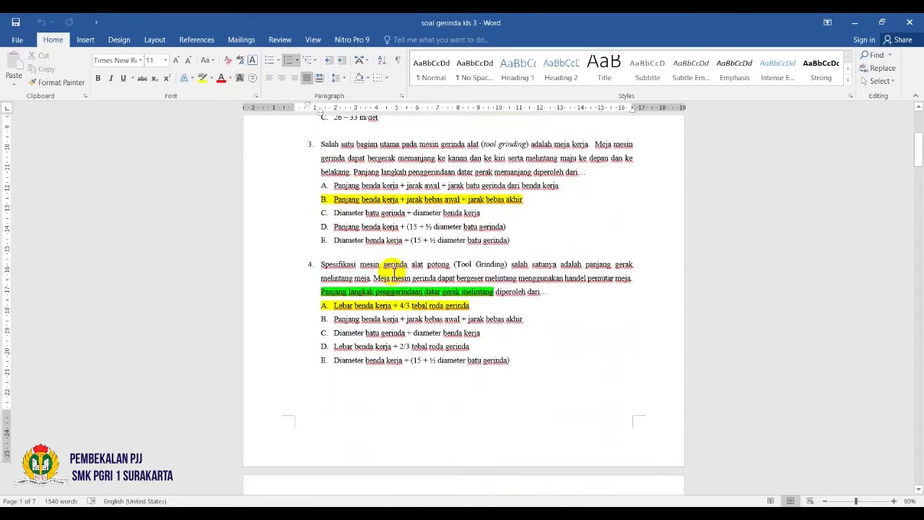
{"action": "scroll", "coordinate": [393, 271], "scroll_direction": "down", "scroll_amount": 1}
{"action": "scroll", "coordinate": [423, 373], "scroll_direction": "down", "scroll_amount": 1}
{"action": "scroll", "coordinate": [424, 368], "scroll_direction": "up", "scroll_amount": 3}
{"action": "scroll", "coordinate": [426, 365], "scroll_direction": "up", "scroll_amount": 5}
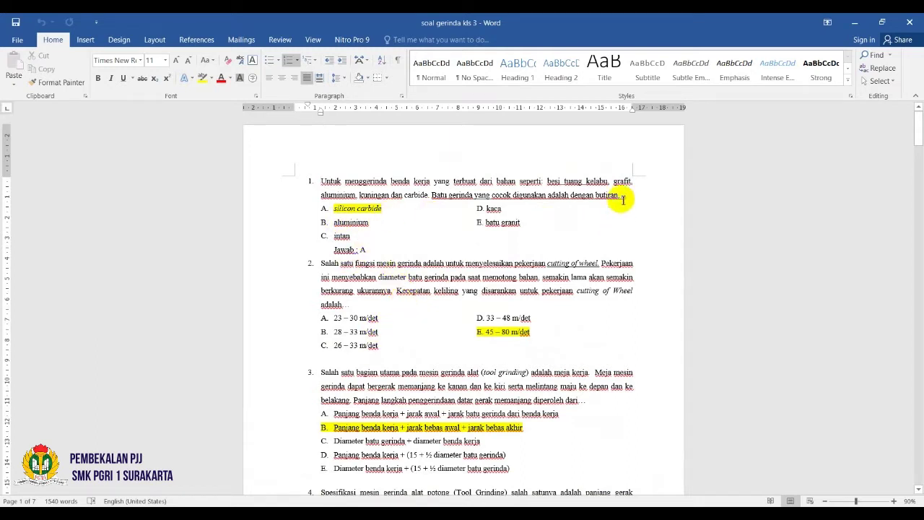
Copy the text of question 1, from "Untuk menggerinda benda kerja" to "dengan butiran…", without its answer options
{"action": "left_click_drag", "start_coordinate": [619, 196], "coordinate": [329, 179]}
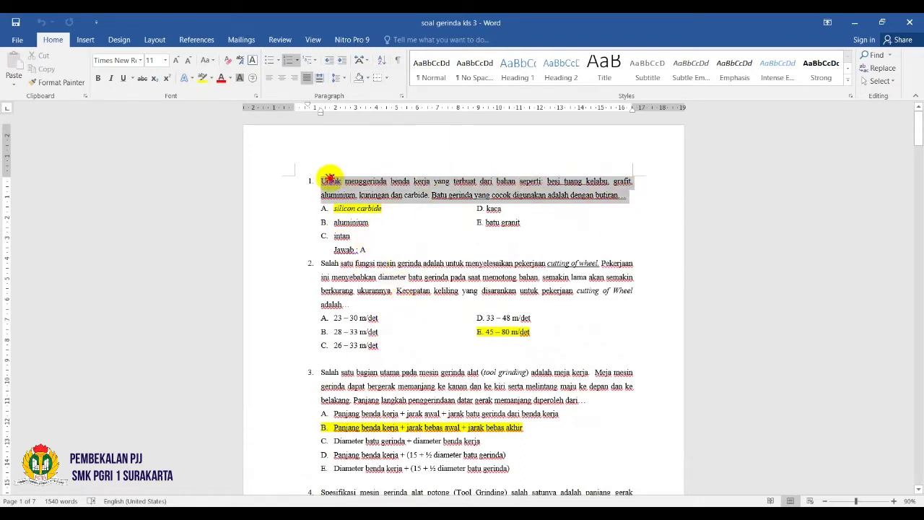
{"action": "right_click", "coordinate": [330, 180]}
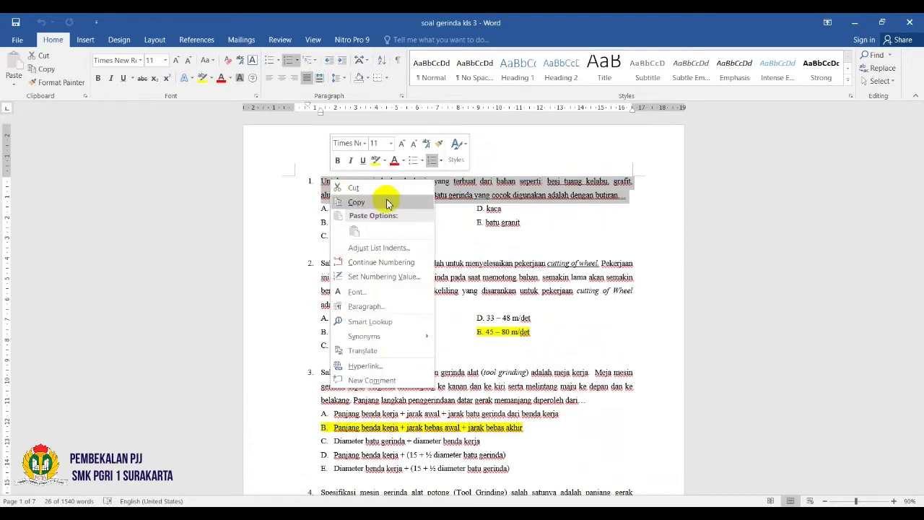
{"action": "left_click", "coordinate": [387, 203]}
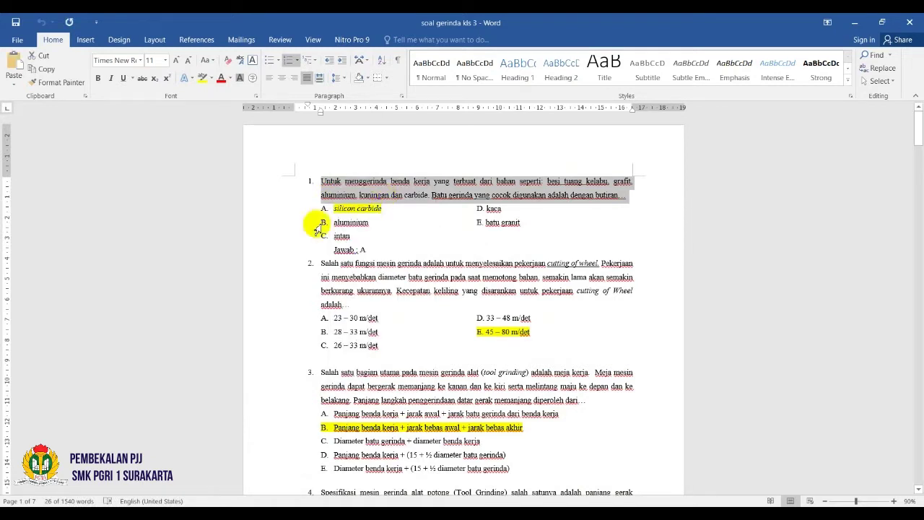
Switch to the Google Forms quiz and replace the placeholder question title with the copied question text, without its leading number 1
{"action": "key", "text": "alt+Tab"}
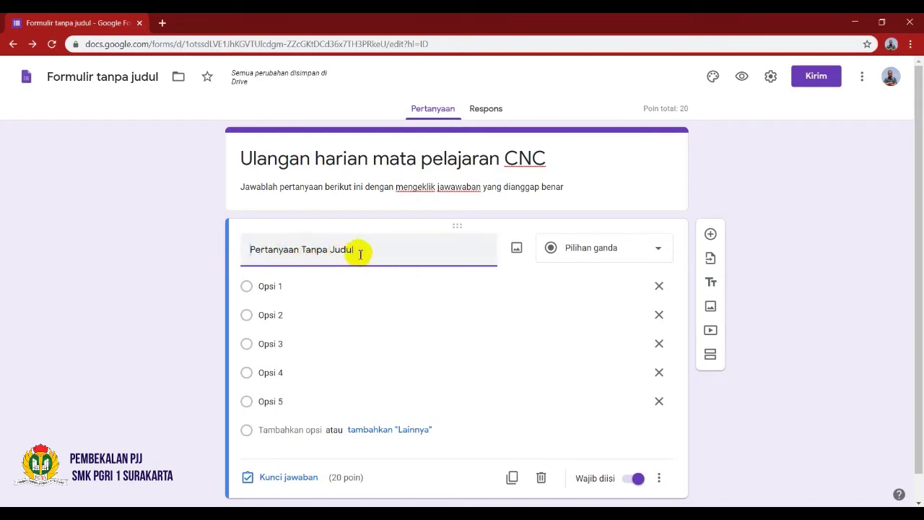
{"action": "left_click_drag", "start_coordinate": [350, 250], "coordinate": [244, 250]}
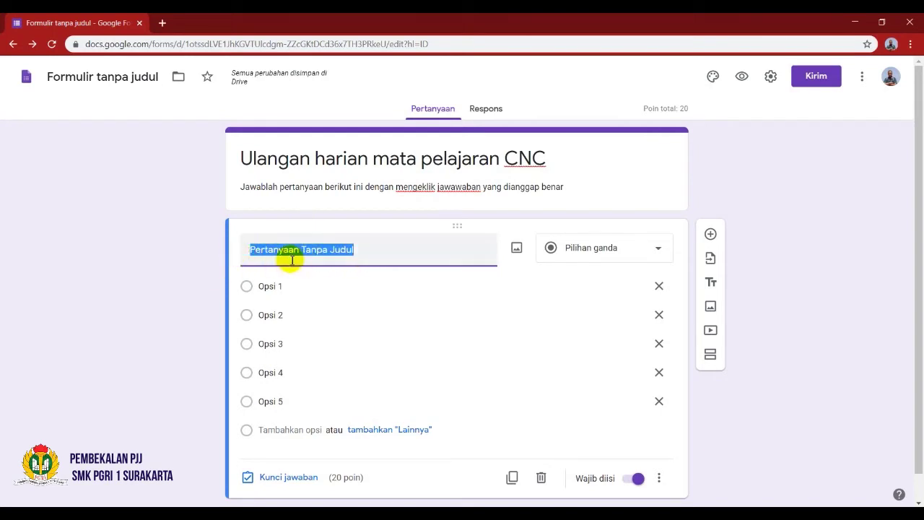
{"action": "key", "text": "ctrl+v"}
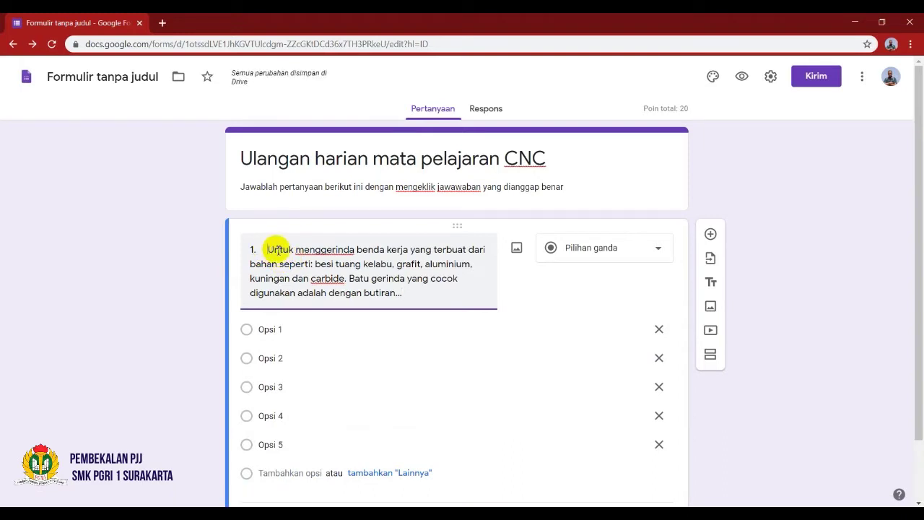
{"action": "key", "text": "BackSpace"}
{"action": "key", "text": "BackSpace"}
{"action": "key", "text": "BackSpace"}
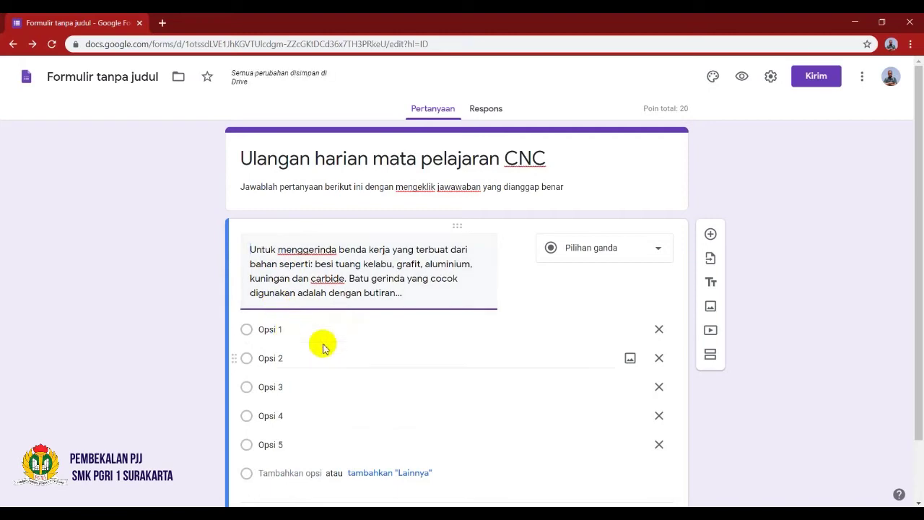
Switch to the Word document and remove the automatic lettering from question 1's answer options
{"action": "key", "text": "alt+Tab"}
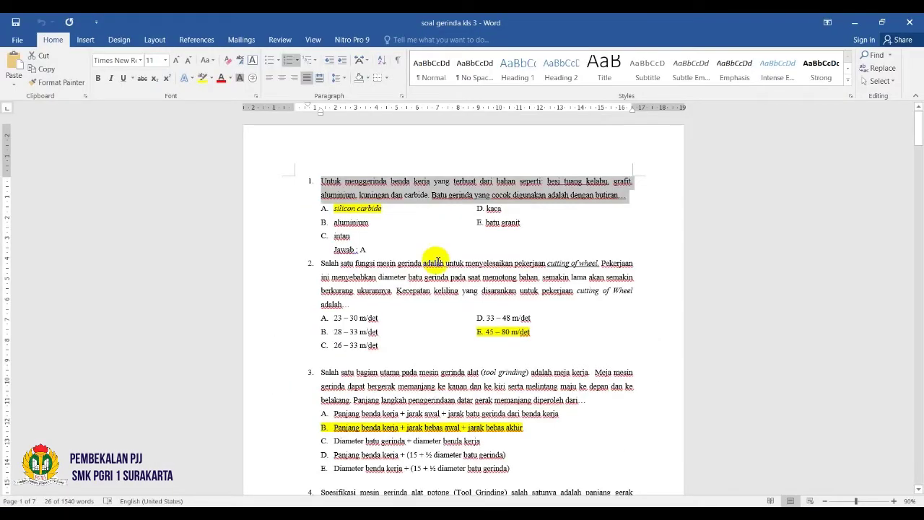
{"action": "left_click_drag", "start_coordinate": [331, 208], "coordinate": [361, 238]}
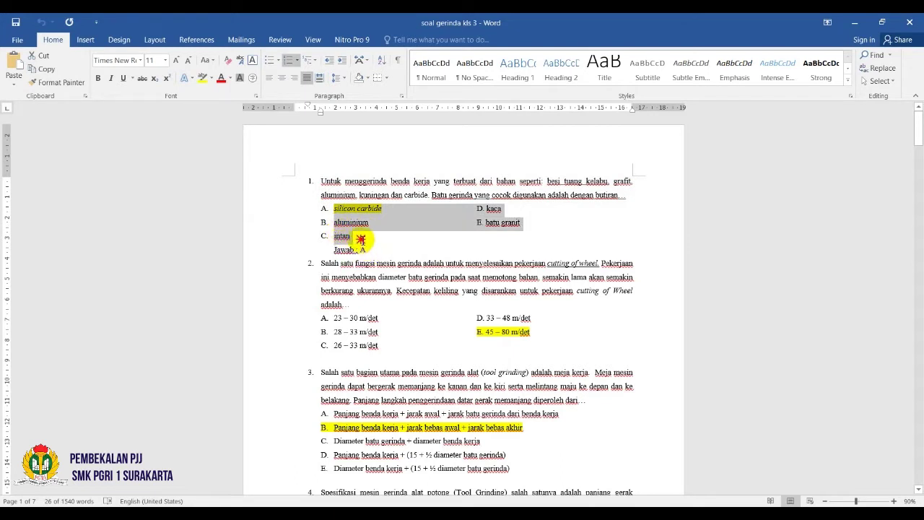
{"action": "left_click", "coordinate": [298, 62]}
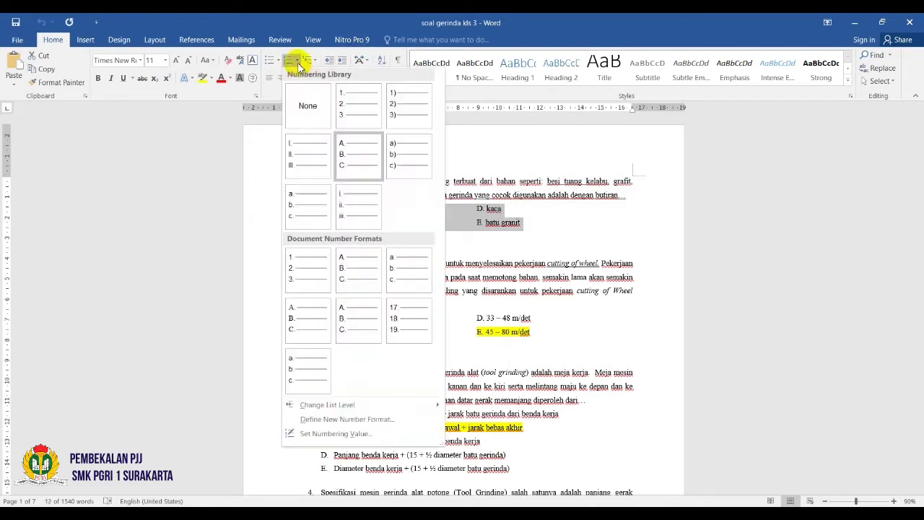
{"action": "left_click", "coordinate": [306, 105]}
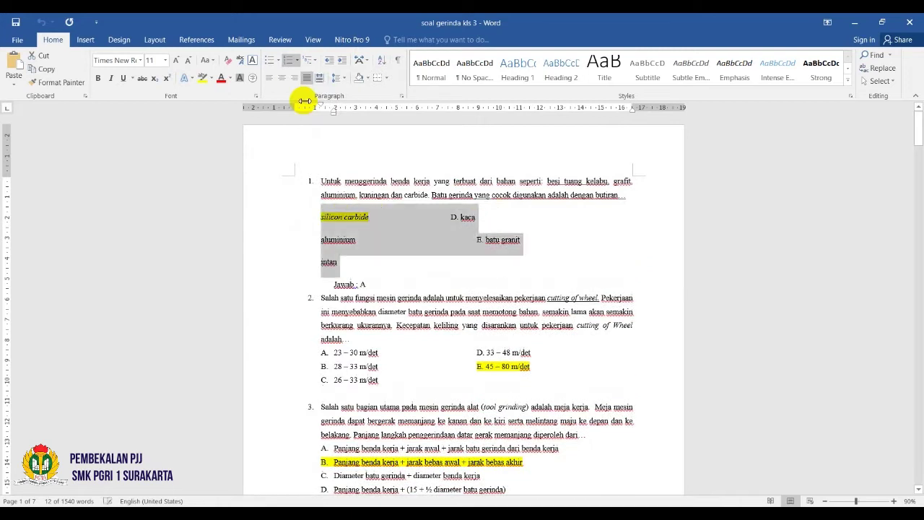
Copy "silicon carbide" from the Word document and paste it as plain text over Opsi 1 in the Google Forms question
{"action": "left_click", "coordinate": [330, 243]}
{"action": "left_click_drag", "start_coordinate": [372, 218], "coordinate": [323, 217]}
{"action": "right_click", "coordinate": [327, 223]}
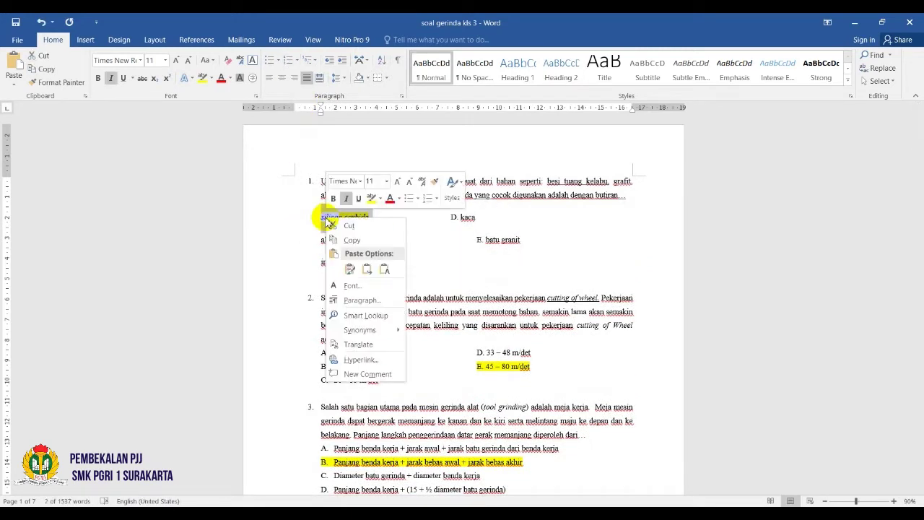
{"action": "left_click", "coordinate": [344, 241]}
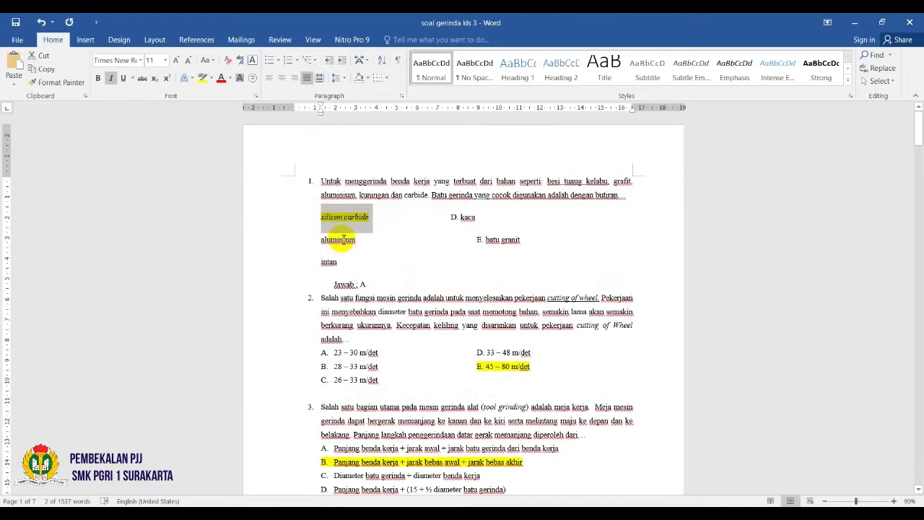
{"action": "key", "text": "alt+Tab"}
{"action": "left_click", "coordinate": [290, 331]}
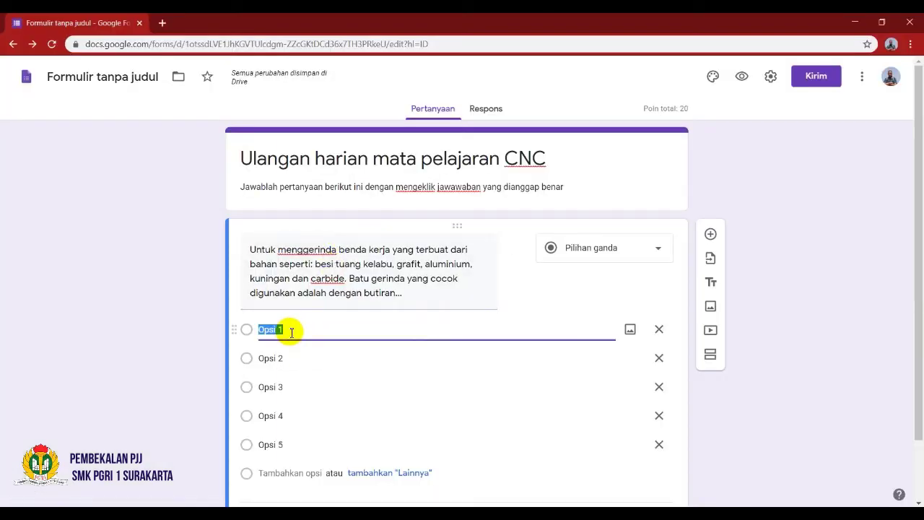
{"action": "right_click", "coordinate": [275, 332]}
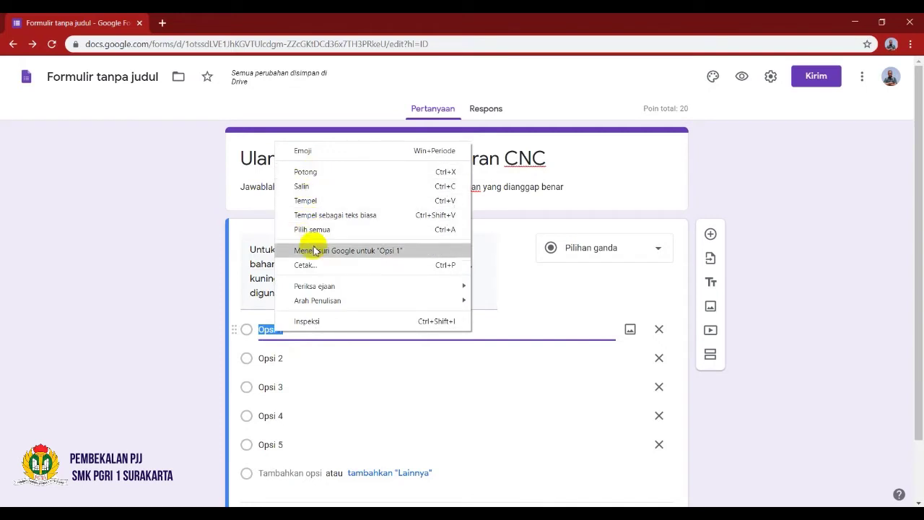
{"action": "left_click", "coordinate": [335, 215]}
Copy "aluminium" from the Word document and paste it over Opsi 2 in the Google Forms question
{"action": "key", "text": "alt+Tab"}
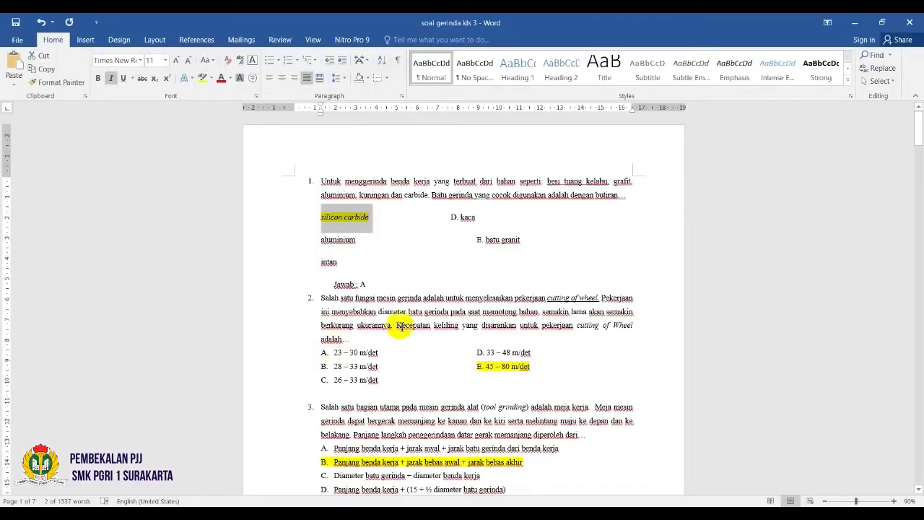
{"action": "double_click", "coordinate": [340, 239]}
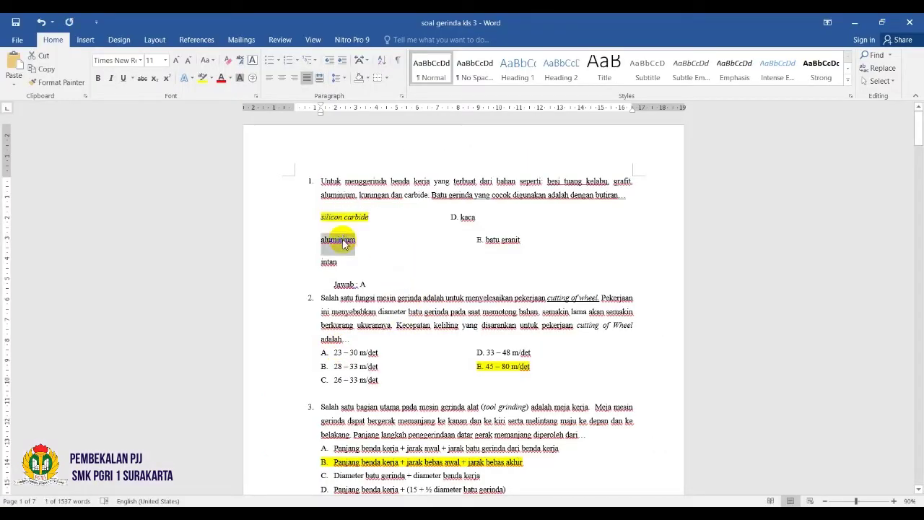
{"action": "key", "text": "alt+Tab"}
{"action": "left_click", "coordinate": [307, 357]}
{"action": "key", "text": "ctrl+v"}
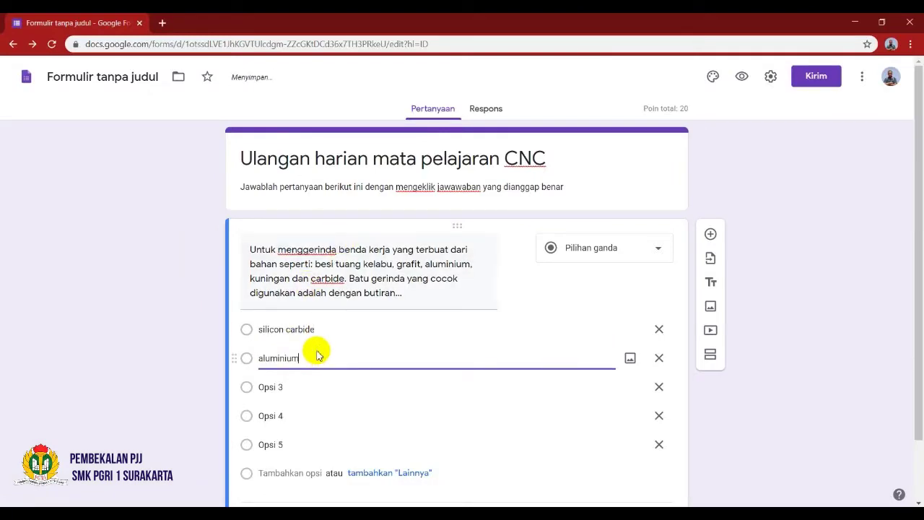
Copy "intan" from the Word document into Opsi 3 of the Google Forms question
{"action": "key", "text": "alt+Tab"}
{"action": "double_click", "coordinate": [329, 263]}
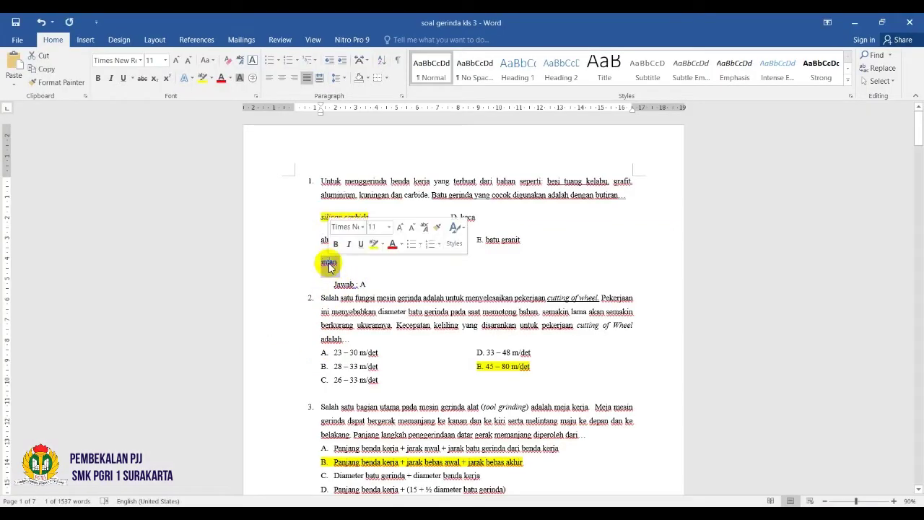
{"action": "key", "text": "alt+Tab"}
{"action": "left_click", "coordinate": [270, 386]}
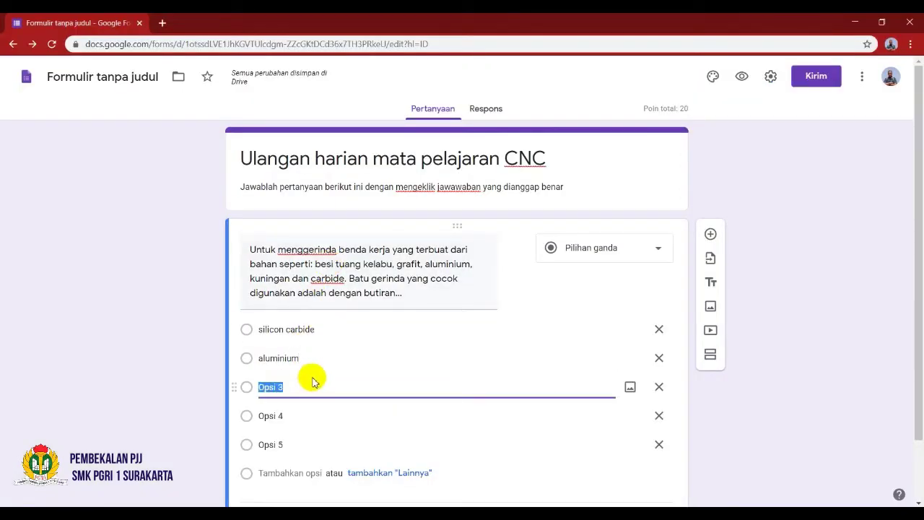
Copy "kaca" from the Word document into Opsi 4 of the Google Forms question
{"action": "key", "text": "alt+Tab"}
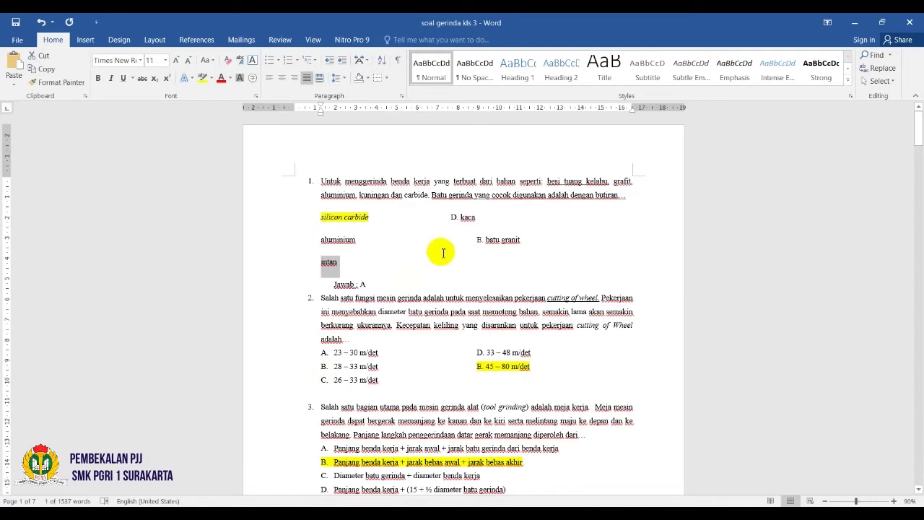
{"action": "double_click", "coordinate": [468, 217]}
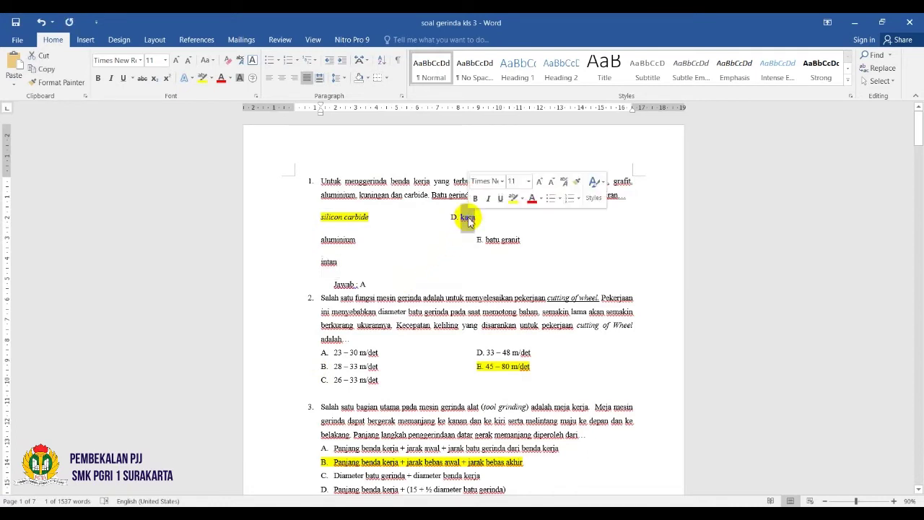
{"action": "key", "text": "ctrl+c"}
{"action": "key", "text": "alt+Tab"}
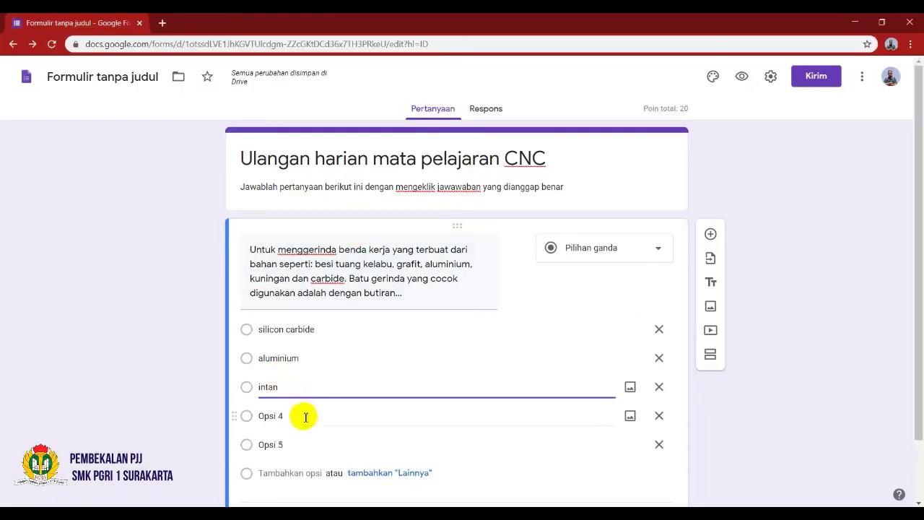
{"action": "left_click", "coordinate": [293, 417]}
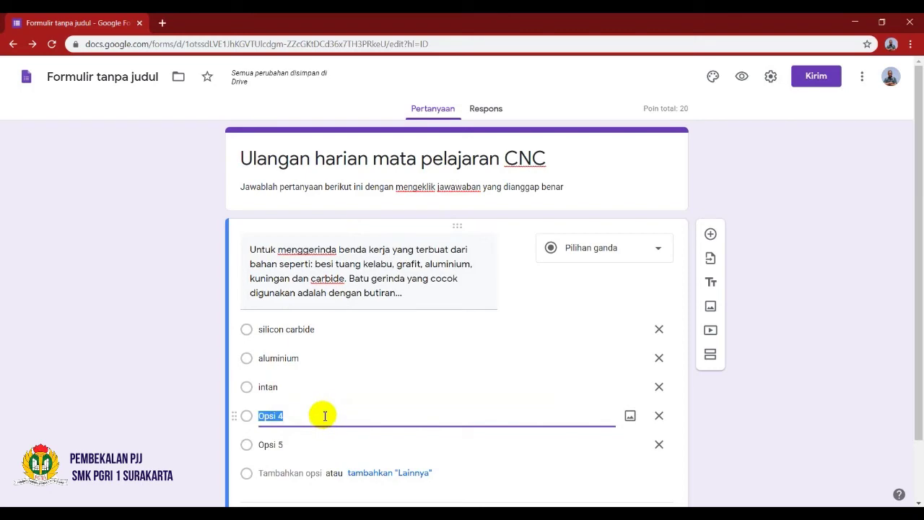
Copy "batu granit" from the Word document and paste it over Opsi 5 in the Google Forms question
{"action": "key", "text": "alt+Tab"}
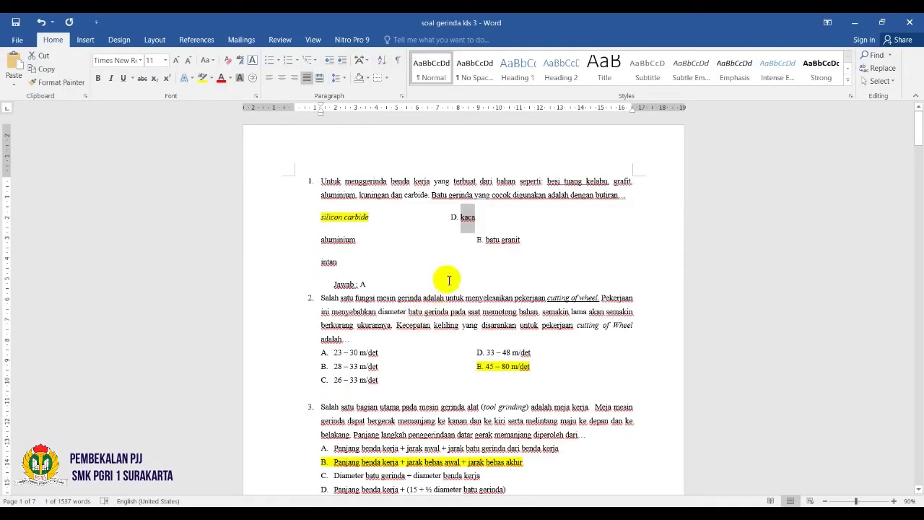
{"action": "left_click_drag", "start_coordinate": [522, 244], "coordinate": [489, 243]}
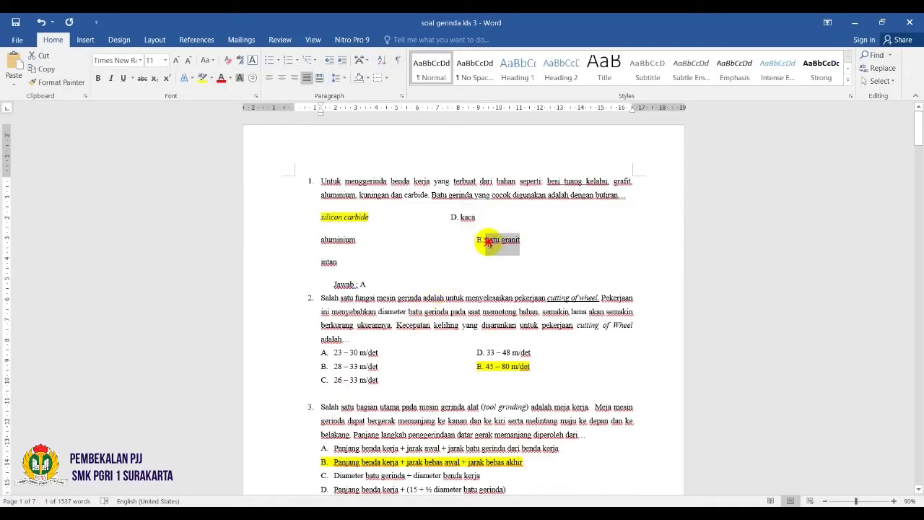
{"action": "key", "text": "ctrl+c"}
{"action": "key", "text": "alt+Tab"}
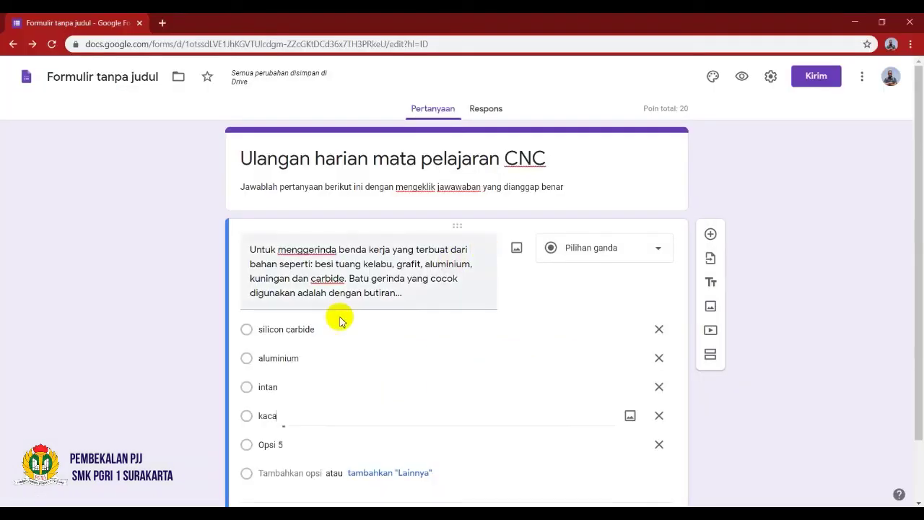
{"action": "left_click", "coordinate": [284, 444]}
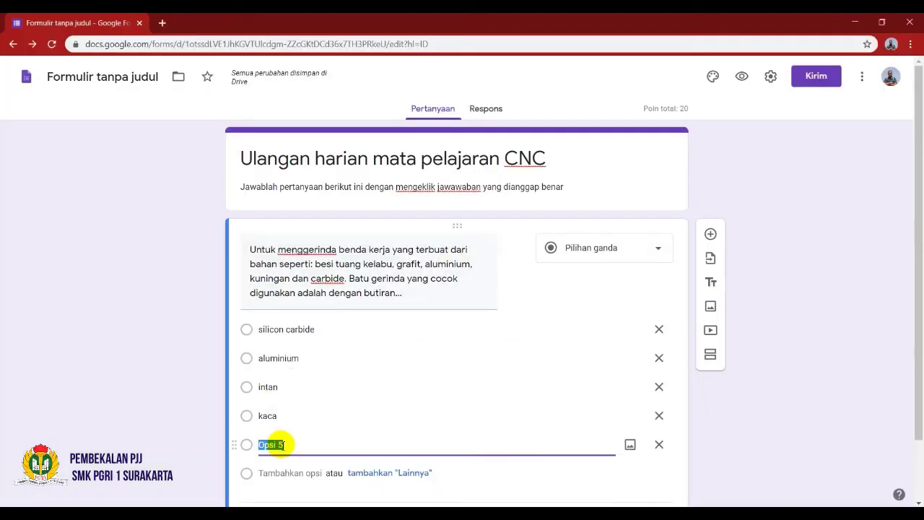
{"action": "key", "text": "ctrl+v"}
Check question 1's answer in Word, mark "silicon carbide" as correct in the form's answer key, and finish the key
{"action": "scroll", "coordinate": [354, 412], "scroll_direction": "down", "scroll_amount": 1}
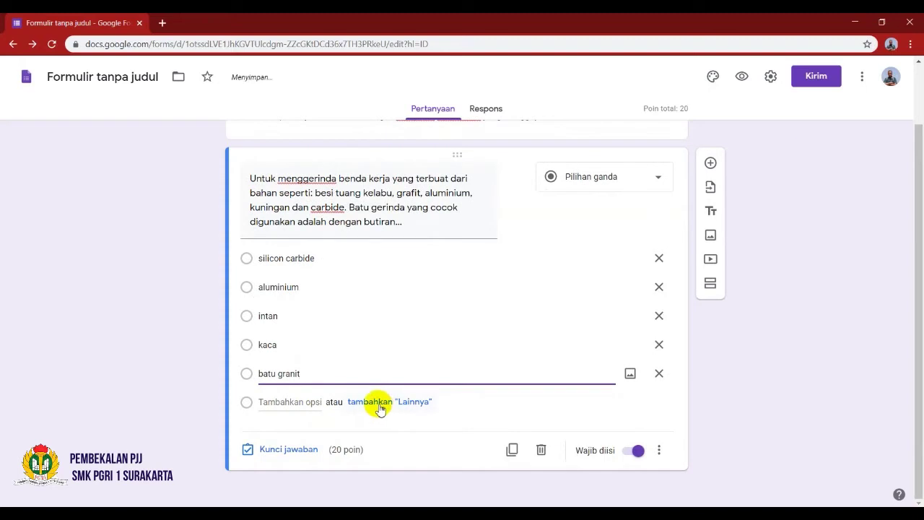
{"action": "scroll", "coordinate": [379, 408], "scroll_direction": "up", "scroll_amount": 1}
{"action": "scroll", "coordinate": [378, 406], "scroll_direction": "down", "scroll_amount": 1}
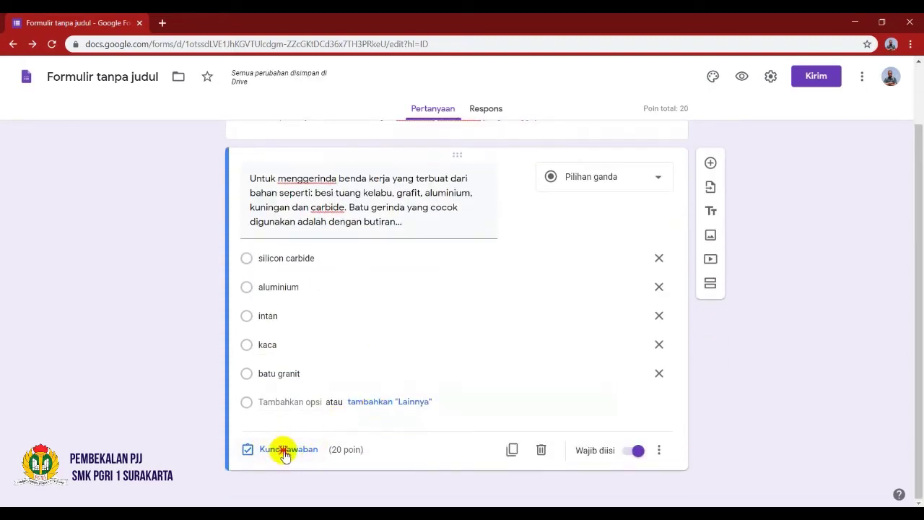
{"action": "left_click", "coordinate": [285, 450]}
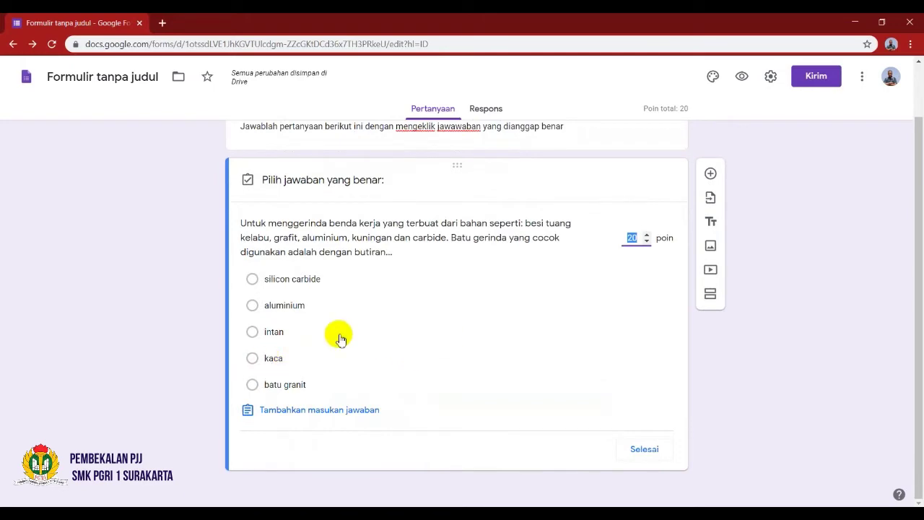
{"action": "key", "text": "alt+Tab"}
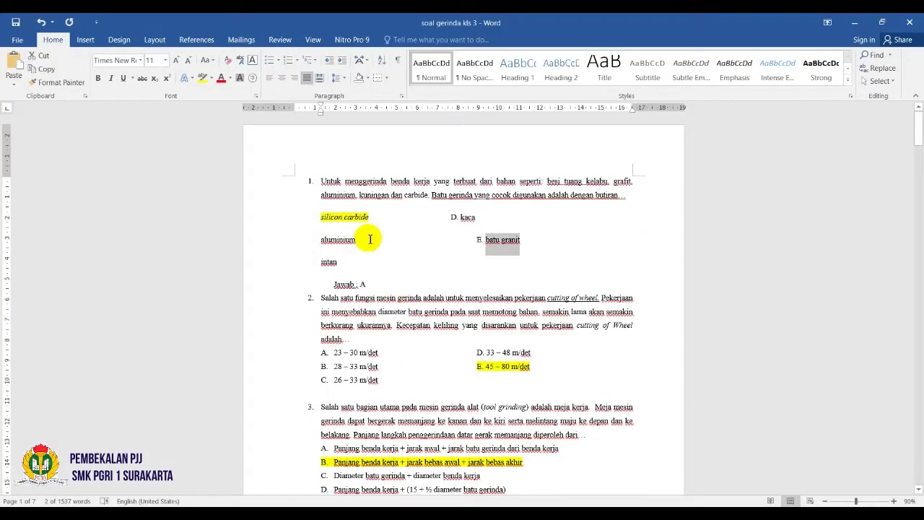
{"action": "key", "text": "alt+Tab"}
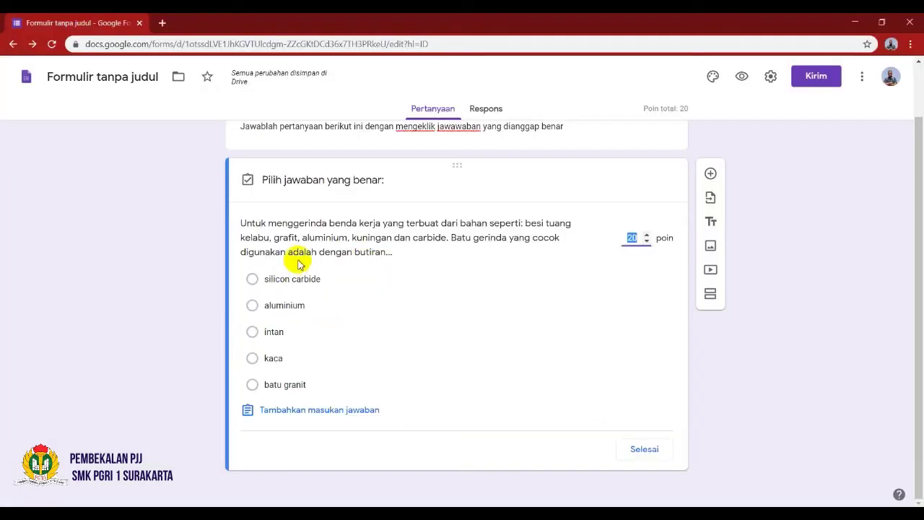
{"action": "left_click", "coordinate": [251, 280]}
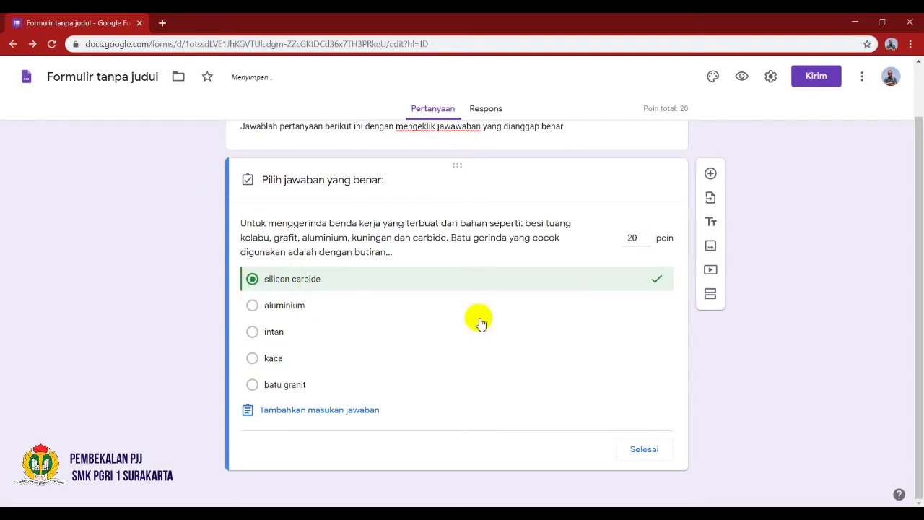
{"action": "left_click", "coordinate": [639, 454]}
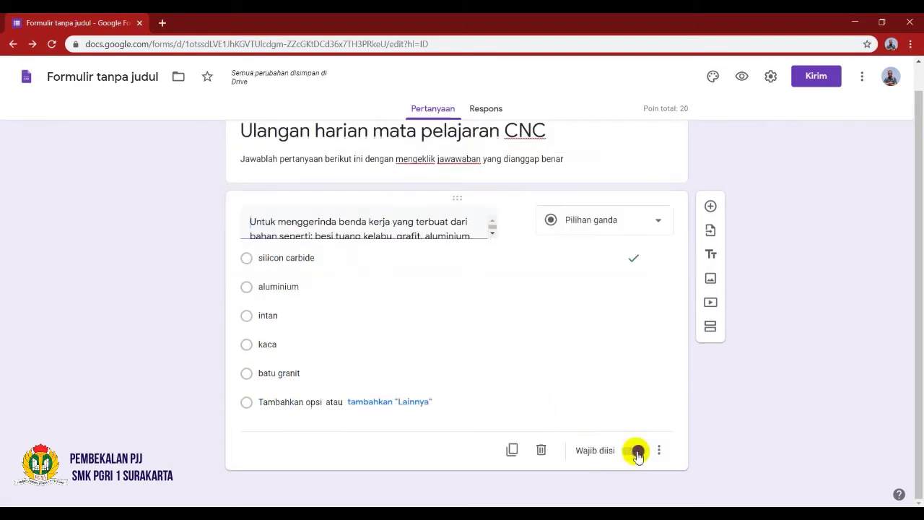
{"action": "left_click", "coordinate": [636, 452]}
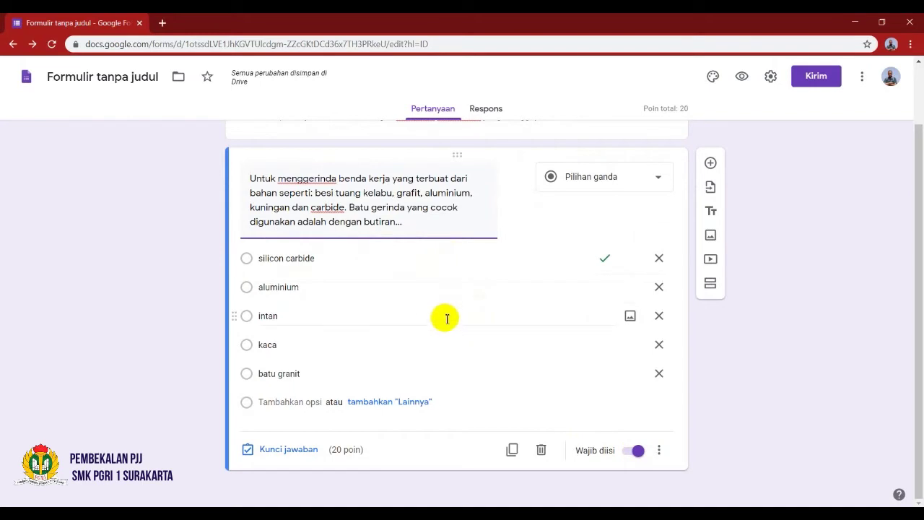
Review the completed first question and open the respondent preview of the form
{"action": "scroll", "coordinate": [443, 320], "scroll_direction": "up", "scroll_amount": 2}
{"action": "scroll", "coordinate": [447, 324], "scroll_direction": "down", "scroll_amount": 1}
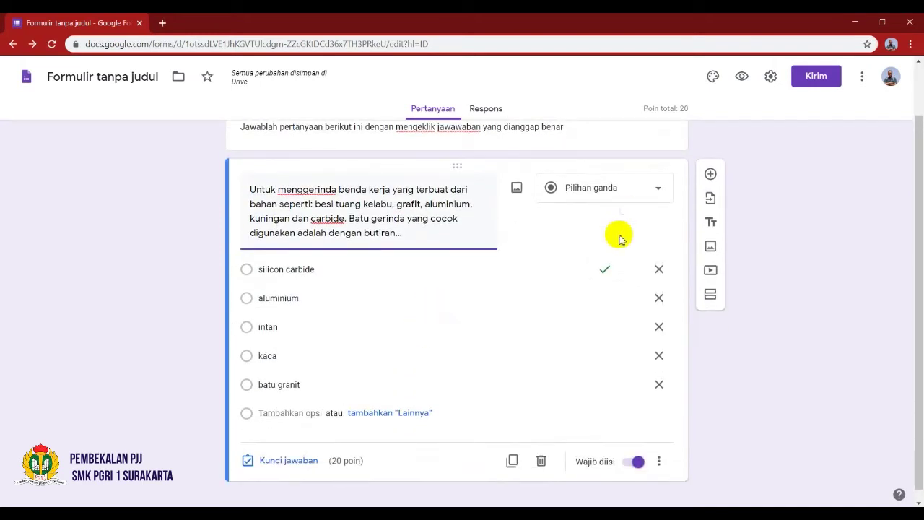
{"action": "left_click", "coordinate": [743, 78]}
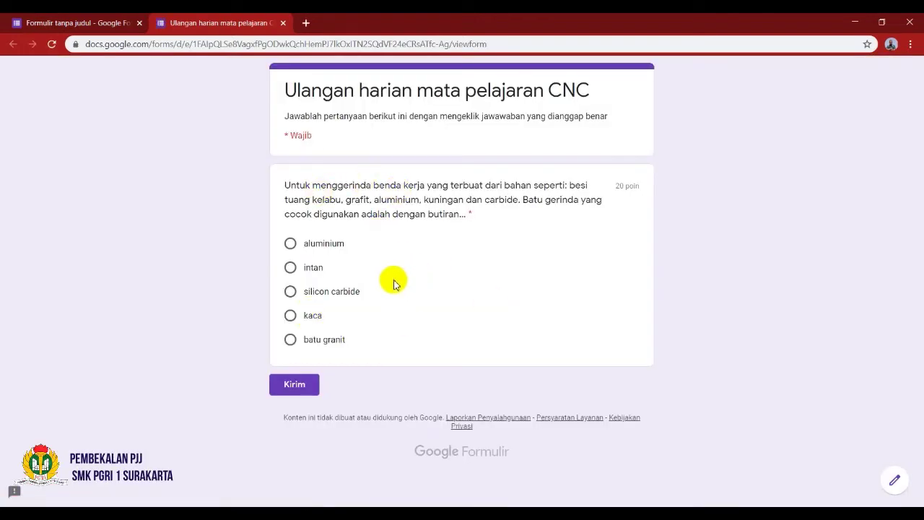
Return to the form editor, duplicate the first question and clear the copy's question text
{"action": "left_click", "coordinate": [230, 28]}
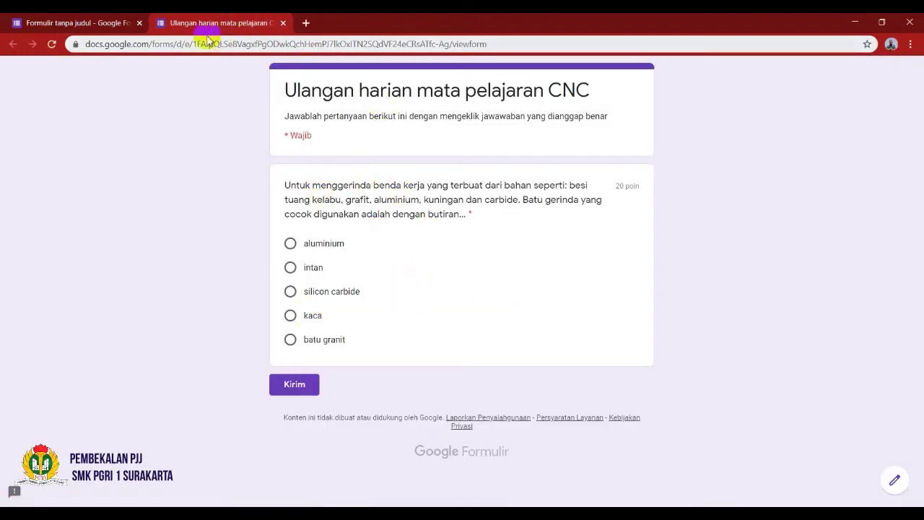
{"action": "left_click", "coordinate": [94, 25]}
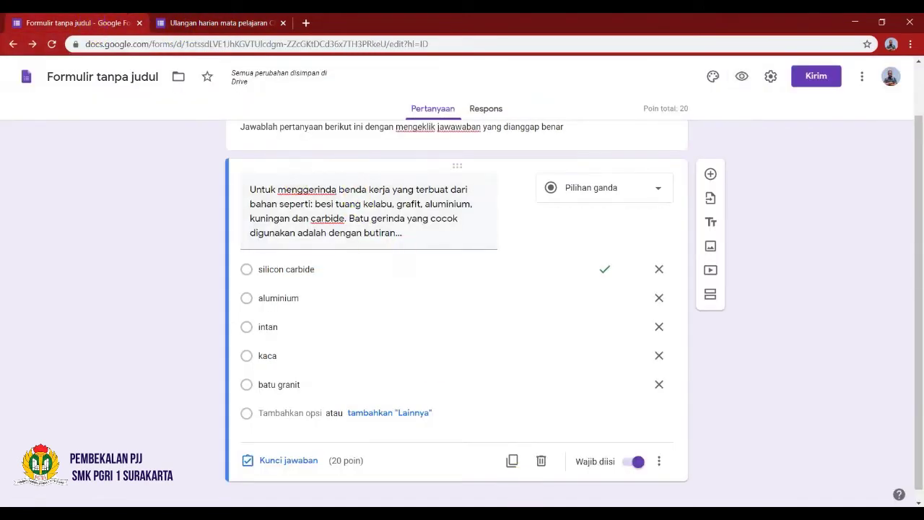
{"action": "scroll", "coordinate": [506, 359], "scroll_direction": "down", "scroll_amount": 1}
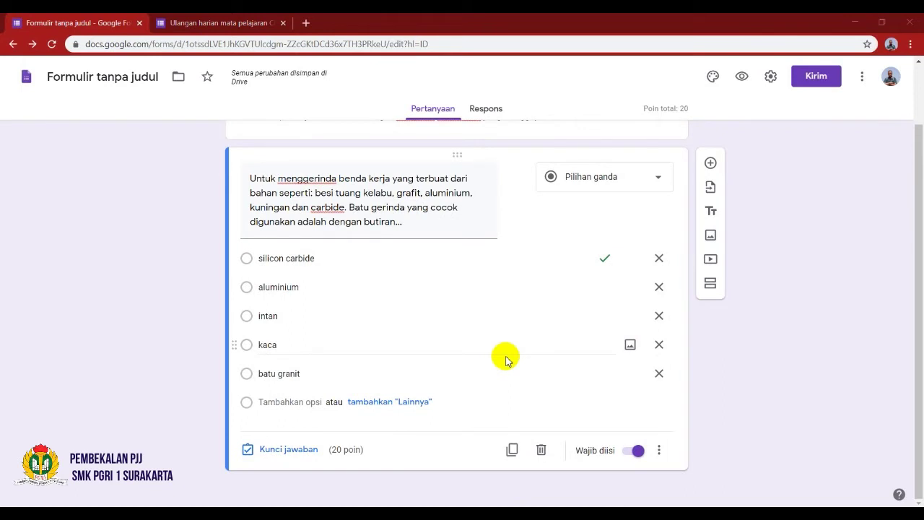
{"action": "scroll", "coordinate": [503, 350], "scroll_direction": "up", "scroll_amount": 1}
{"action": "scroll", "coordinate": [502, 344], "scroll_direction": "down", "scroll_amount": 1}
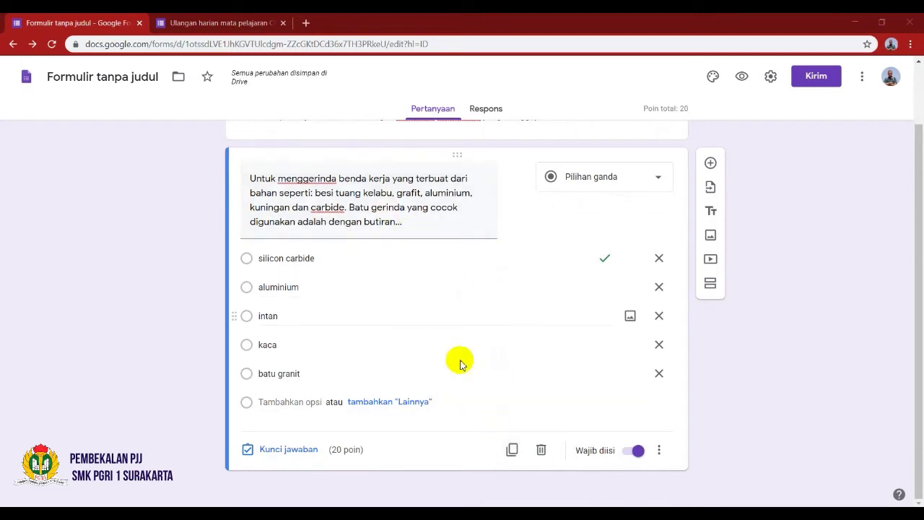
{"action": "left_click", "coordinate": [513, 451]}
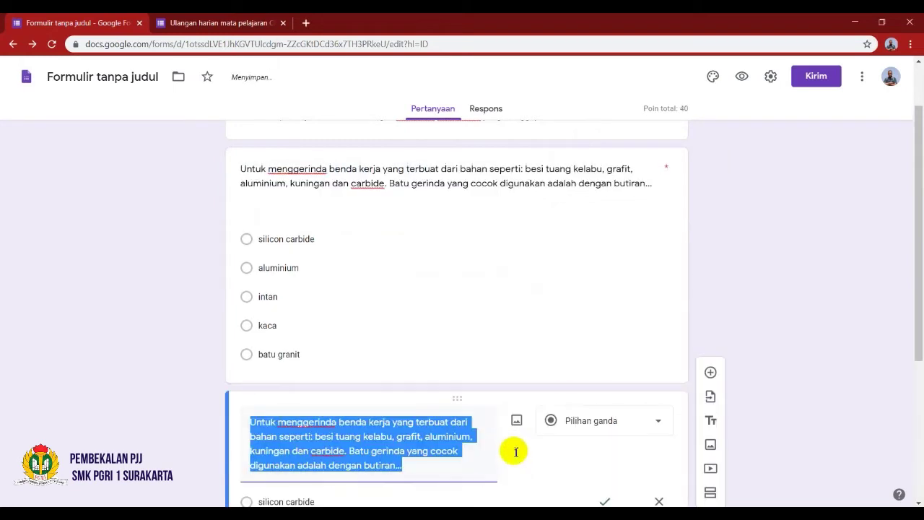
{"action": "scroll", "coordinate": [397, 378], "scroll_direction": "down", "scroll_amount": 2}
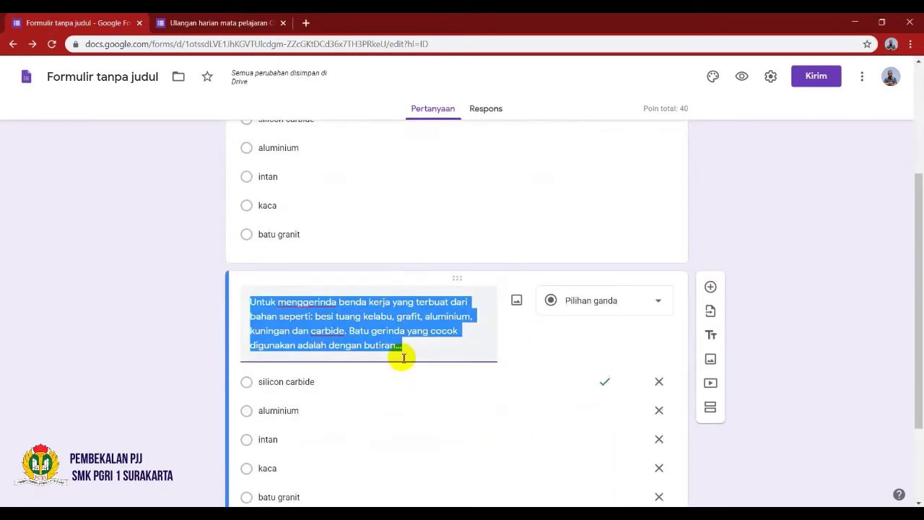
{"action": "key", "text": "BackSpace"}
Clear the texts of all five answer options in the duplicated question
{"action": "triple_click", "coordinate": [305, 339]}
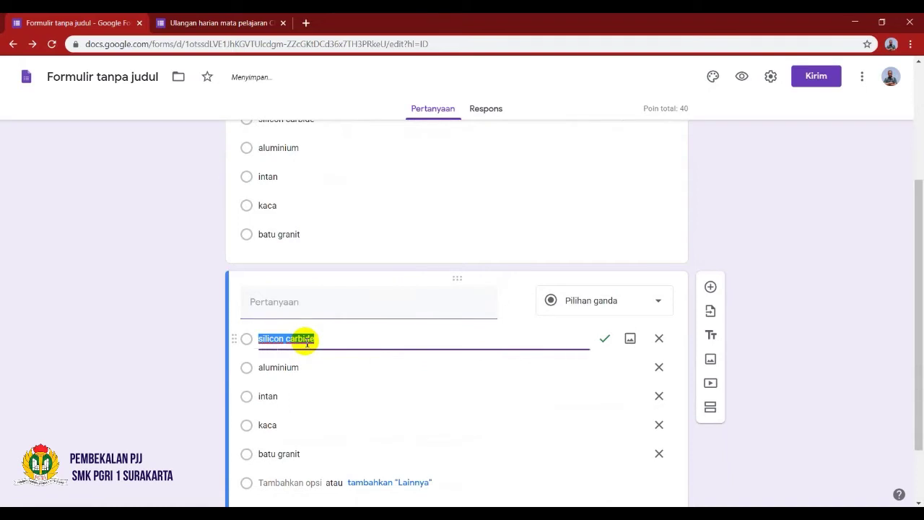
{"action": "key", "text": "BackSpace"}
{"action": "triple_click", "coordinate": [301, 367]}
{"action": "key", "text": "BackSpace"}
{"action": "triple_click", "coordinate": [294, 395]}
{"action": "key", "text": "BackSpace"}
{"action": "triple_click", "coordinate": [290, 423]}
{"action": "key", "text": "BackSpace"}
{"action": "triple_click", "coordinate": [288, 452]}
{"action": "key", "text": "BackSpace"}
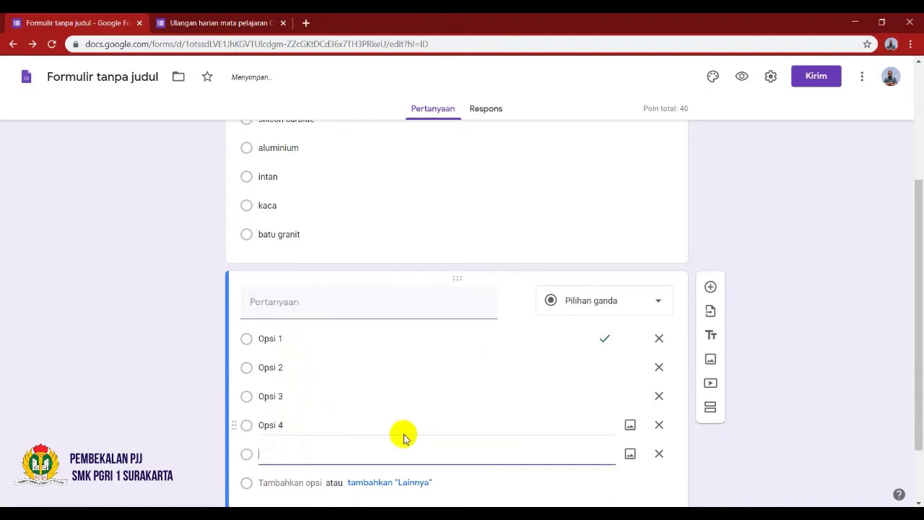
Duplicate the blank five-option question three times
{"action": "scroll", "coordinate": [424, 436], "scroll_direction": "up", "scroll_amount": 2}
{"action": "scroll", "coordinate": [425, 435], "scroll_direction": "up", "scroll_amount": 1}
{"action": "scroll", "coordinate": [405, 382], "scroll_direction": "down", "scroll_amount": 4}
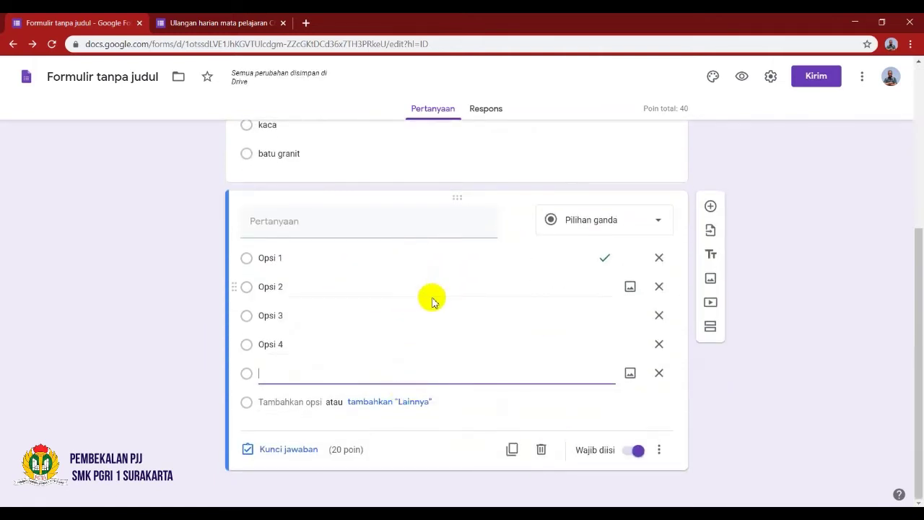
{"action": "left_click", "coordinate": [513, 451]}
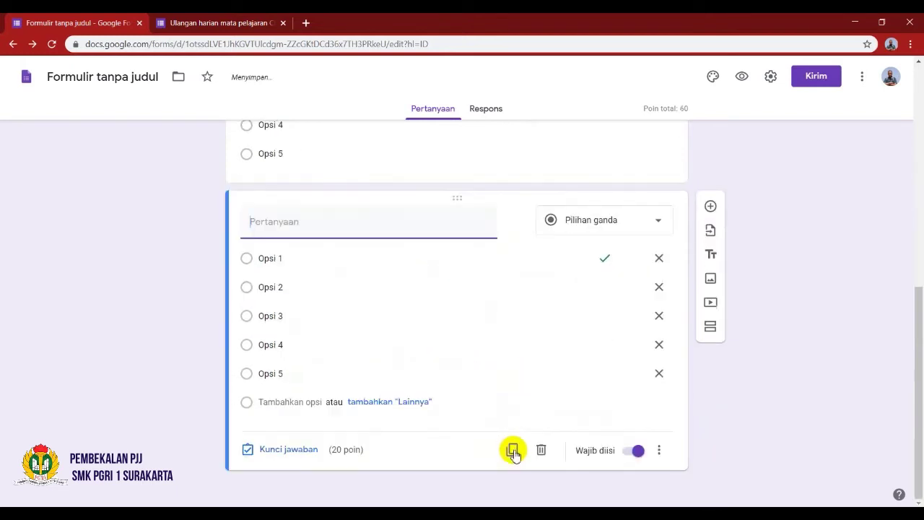
{"action": "left_click", "coordinate": [513, 451]}
{"action": "left_click", "coordinate": [514, 449]}
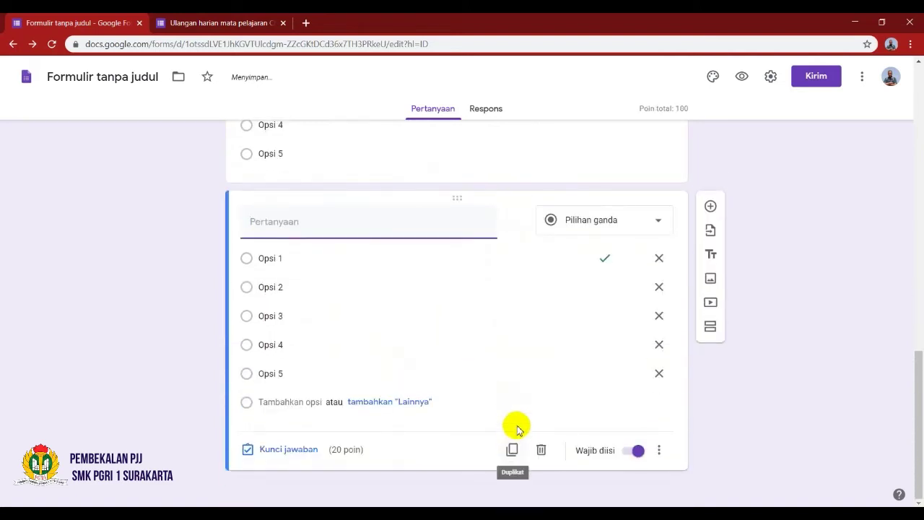
{"action": "left_click", "coordinate": [512, 439]}
{"action": "left_click", "coordinate": [520, 423]}
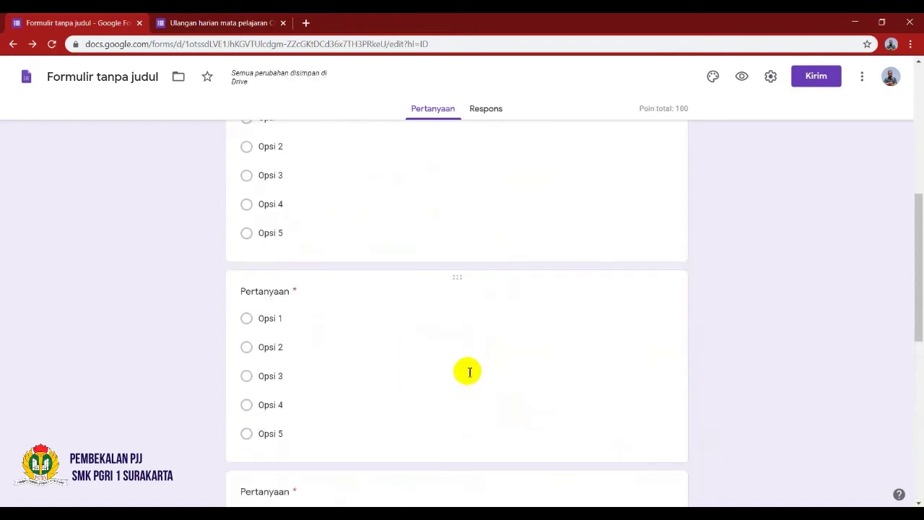
Open the respondent preview, review all the form's questions, and return to the form editor
{"action": "left_click", "coordinate": [743, 77]}
{"action": "scroll", "coordinate": [535, 264], "scroll_direction": "down", "scroll_amount": 3}
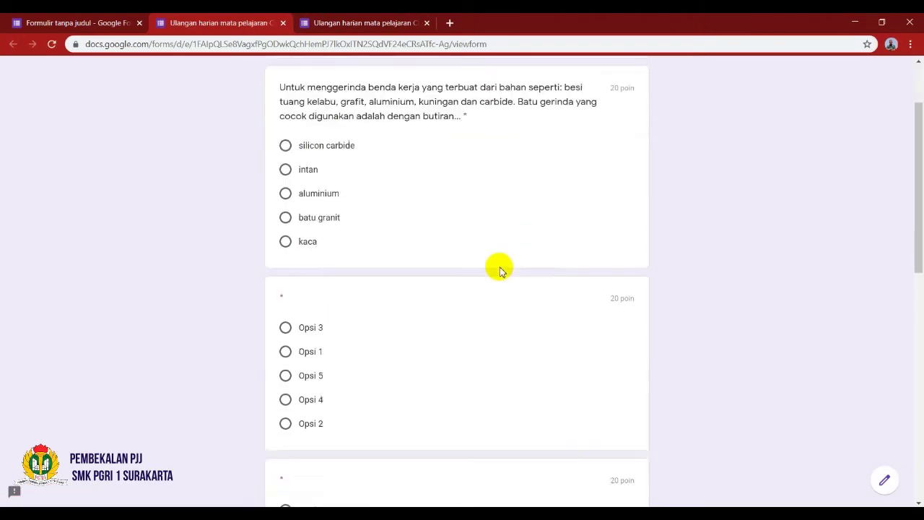
{"action": "scroll", "coordinate": [407, 257], "scroll_direction": "down", "scroll_amount": 3}
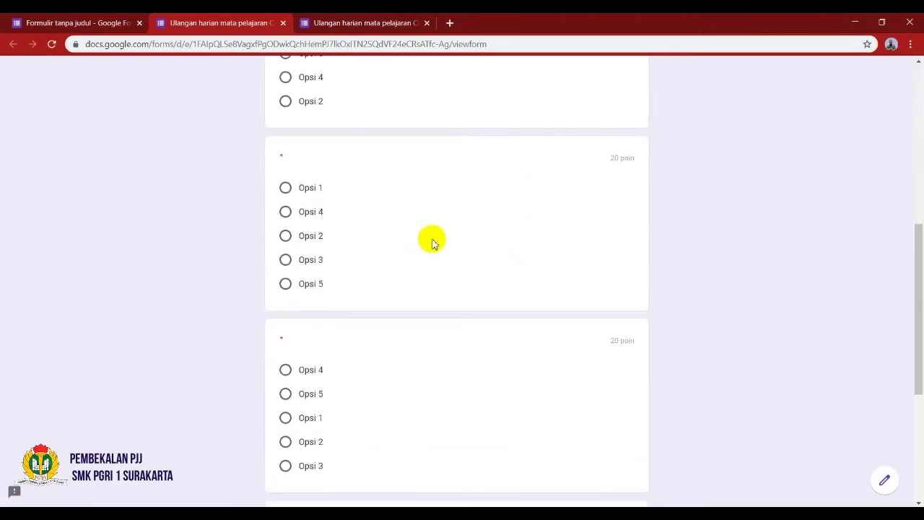
{"action": "scroll", "coordinate": [430, 365], "scroll_direction": "down", "scroll_amount": 4}
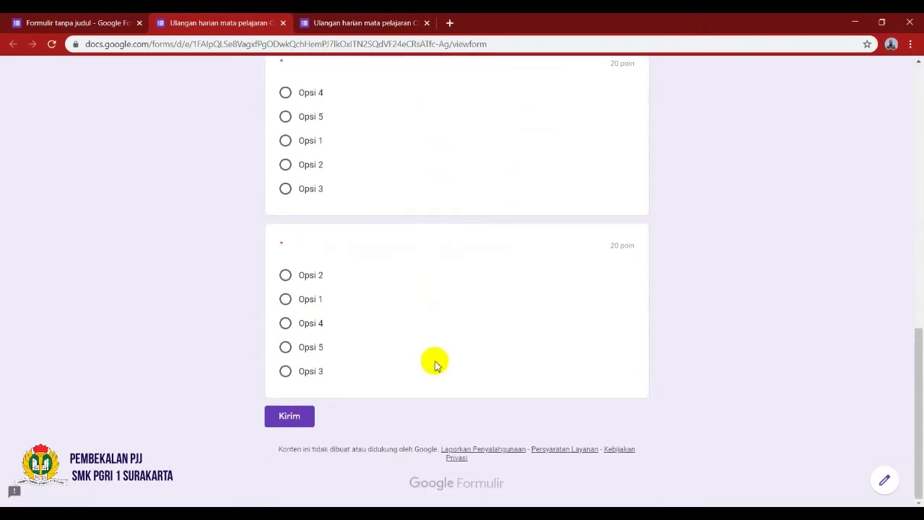
{"action": "scroll", "coordinate": [442, 367], "scroll_direction": "up", "scroll_amount": 5}
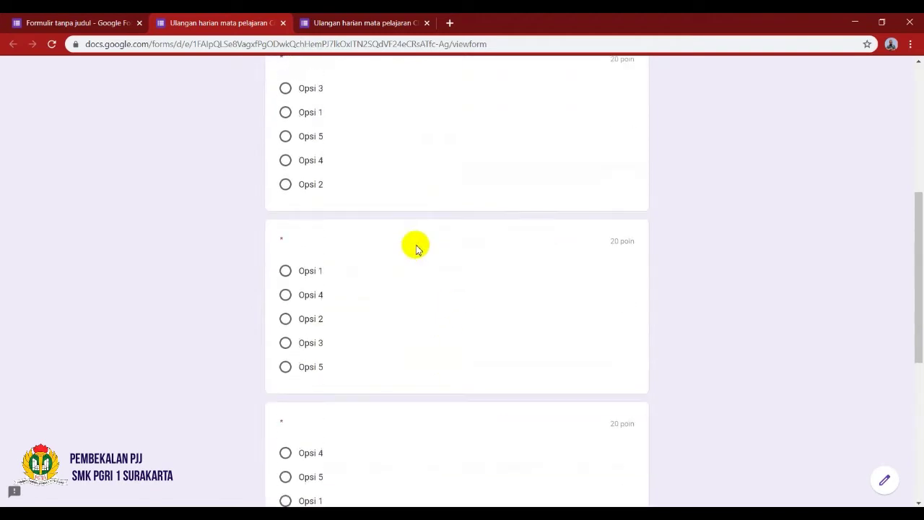
{"action": "left_click", "coordinate": [65, 25]}
{"action": "scroll", "coordinate": [426, 263], "scroll_direction": "up", "scroll_amount": 4}
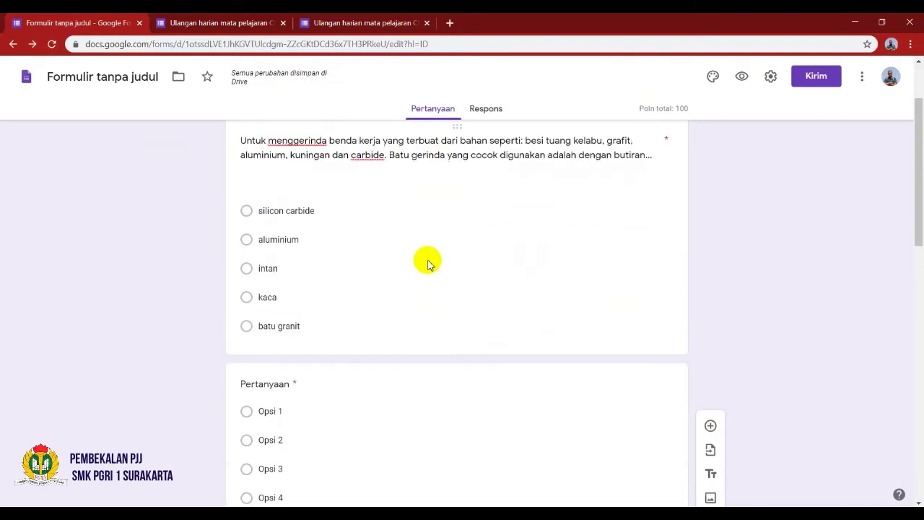
{"action": "scroll", "coordinate": [429, 259], "scroll_direction": "up", "scroll_amount": 2}
{"action": "scroll", "coordinate": [429, 260], "scroll_direction": "down", "scroll_amount": 3}
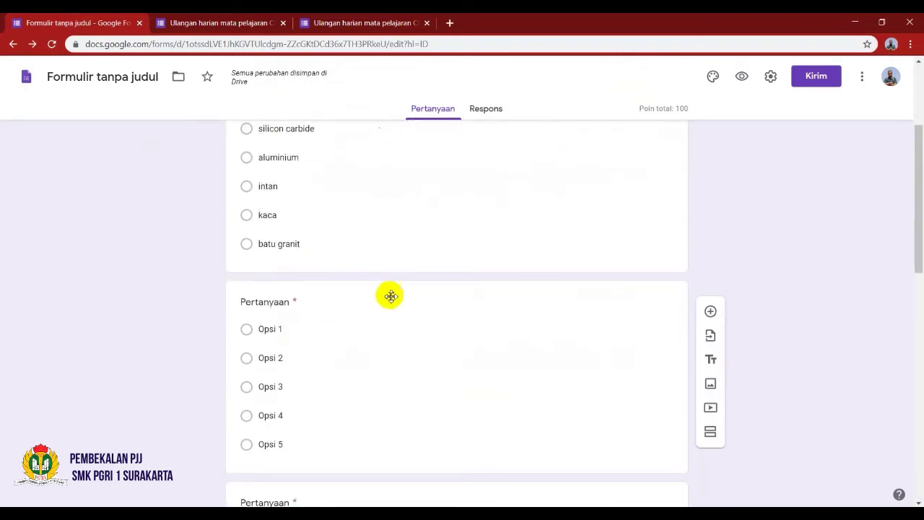
{"action": "scroll", "coordinate": [391, 296], "scroll_direction": "down", "scroll_amount": 1}
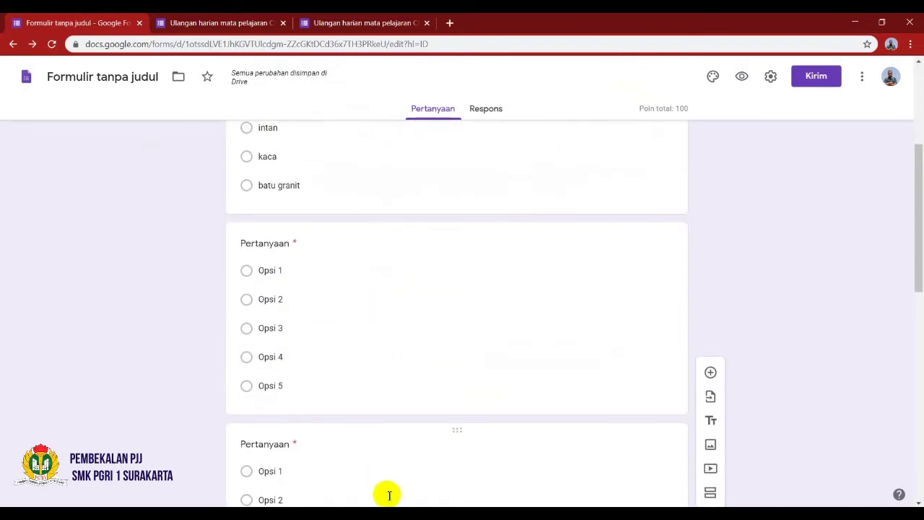
Copy question 2's text from the Word document into the second form question and remove its leading "2." numbering
{"action": "key", "text": "alt+Tab"}
{"action": "scroll", "coordinate": [471, 262], "scroll_direction": "down", "scroll_amount": 1}
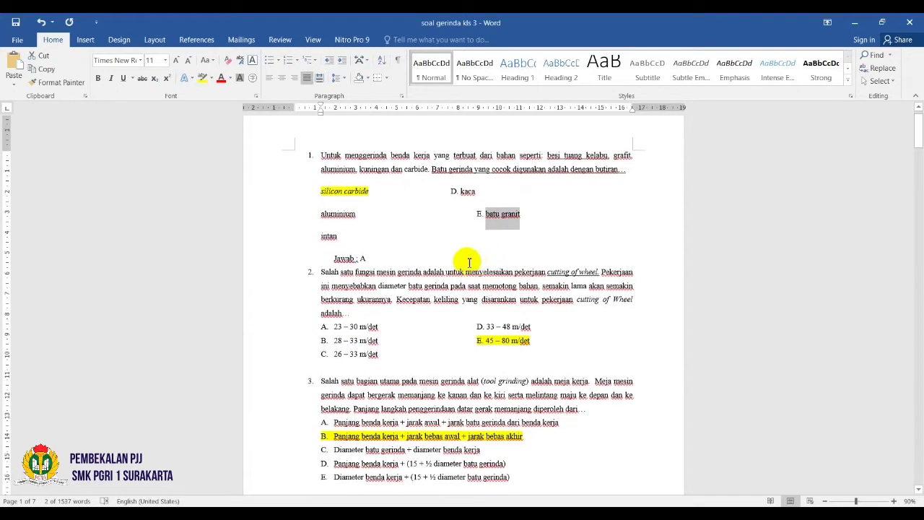
{"action": "left_click_drag", "start_coordinate": [386, 318], "coordinate": [328, 277]}
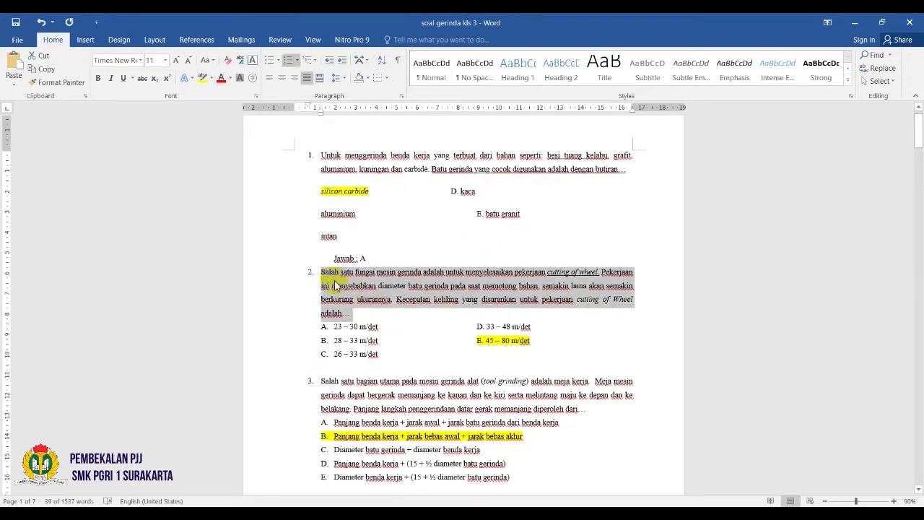
{"action": "key", "text": "alt+Tab"}
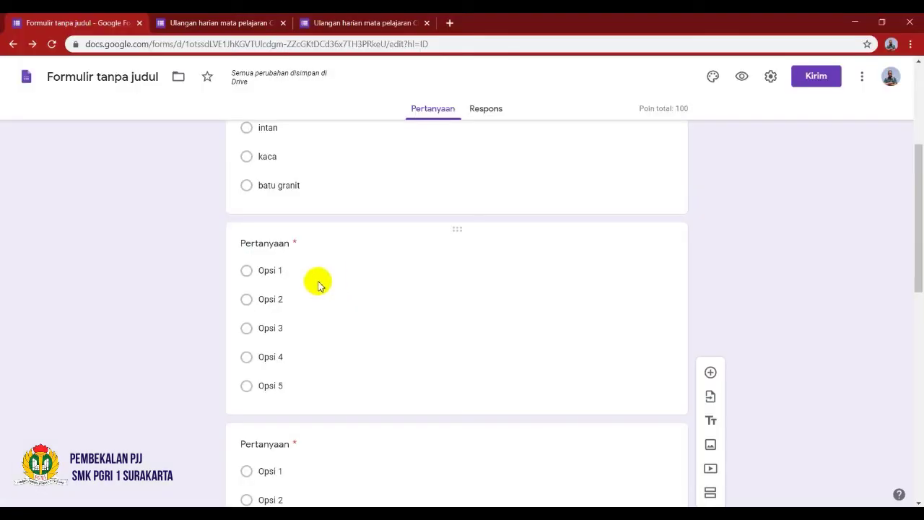
{"action": "scroll", "coordinate": [313, 279], "scroll_direction": "up", "scroll_amount": 3}
{"action": "scroll", "coordinate": [317, 281], "scroll_direction": "down", "scroll_amount": 2}
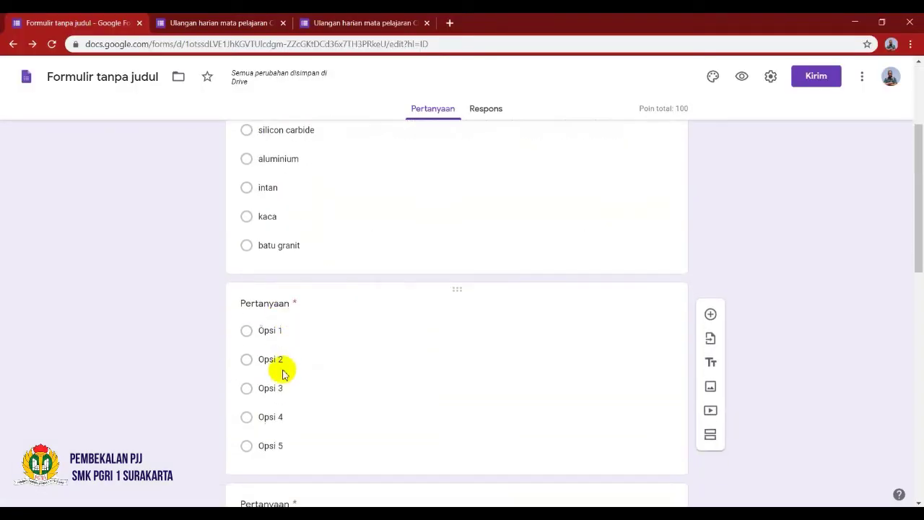
{"action": "left_click", "coordinate": [287, 308]}
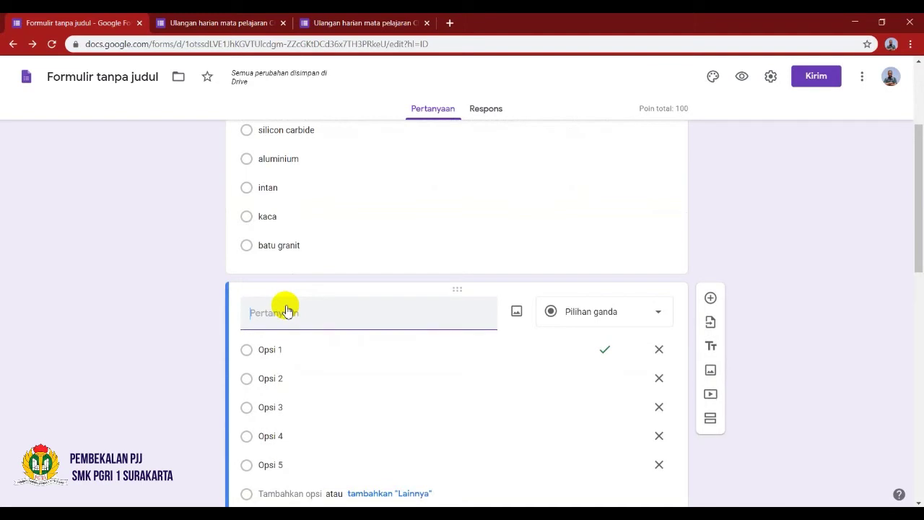
{"action": "type", "text": "2.\tSalah satu fungsi mesin gerinda adalah untuk menyelesaikan pekerjaan cutting of wheel. Pekerjaan ini menyebabkan diameter batu gerinda pada saat memotong bahan, semakin lama akan semakin berkurang ukurannya. Kecepatan keliling yang disarankan untuk pekerjaan cutting of Wheel adalah..."}
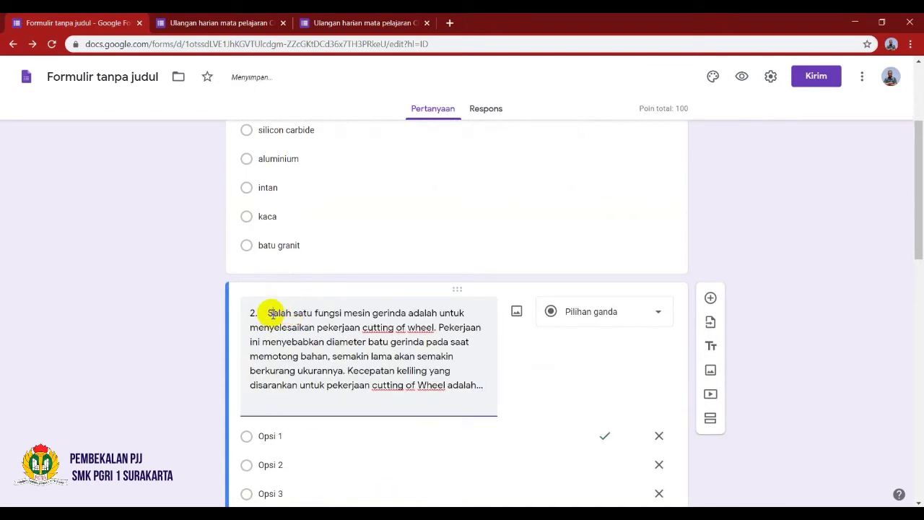
{"action": "key", "text": "BackSpace"}
{"action": "key", "text": "BackSpace"}
{"action": "key", "text": "BackSpace"}
Copy "23 – 30 m/det" from option A in Word into Opsi 1 of the second form question, without the letter
{"action": "scroll", "coordinate": [270, 376], "scroll_direction": "down", "scroll_amount": 3}
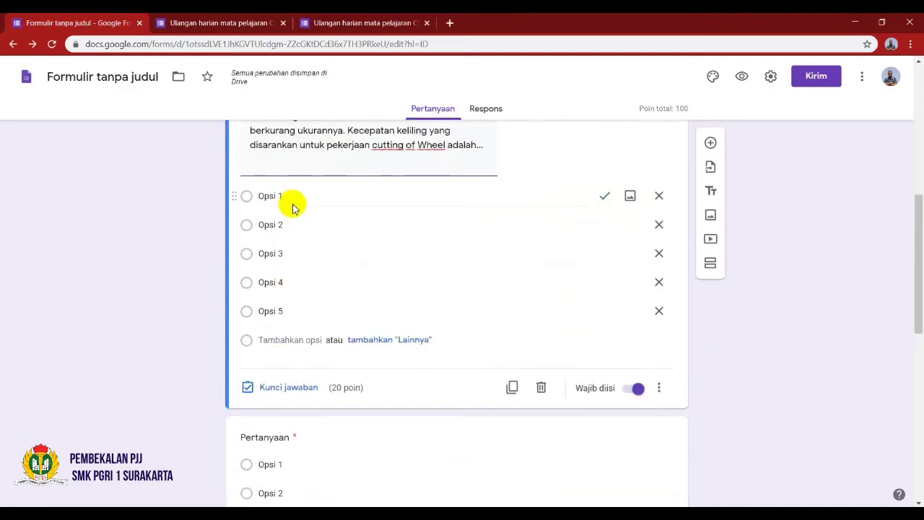
{"action": "key", "text": "alt+Tab"}
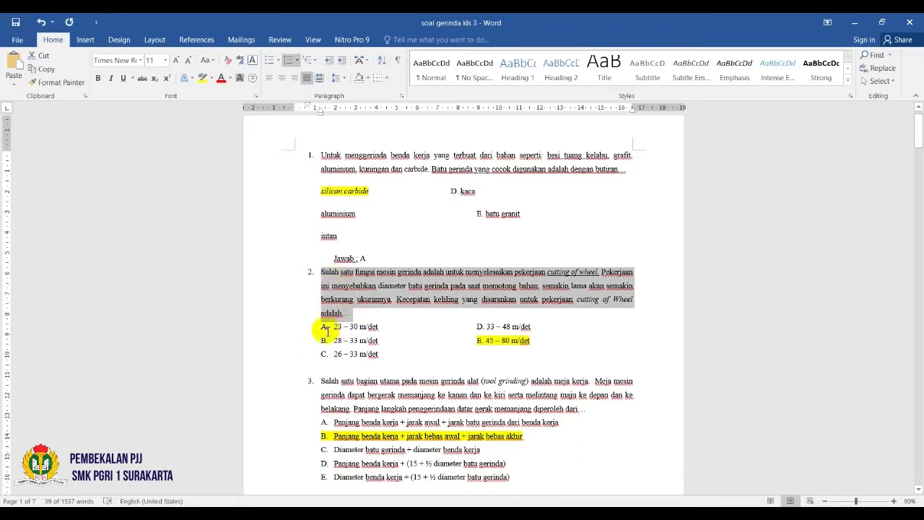
{"action": "left_click_drag", "start_coordinate": [334, 328], "coordinate": [375, 329]}
{"action": "key", "text": "alt+Tab"}
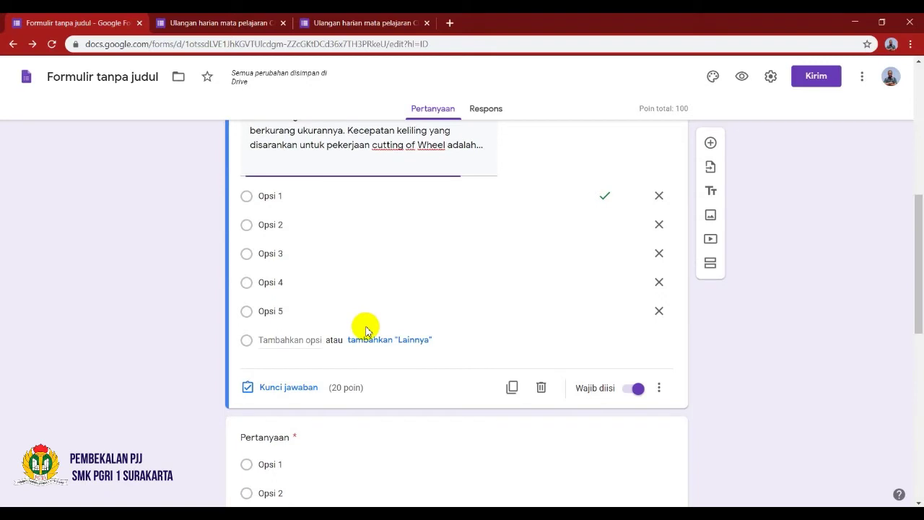
{"action": "left_click", "coordinate": [291, 196]}
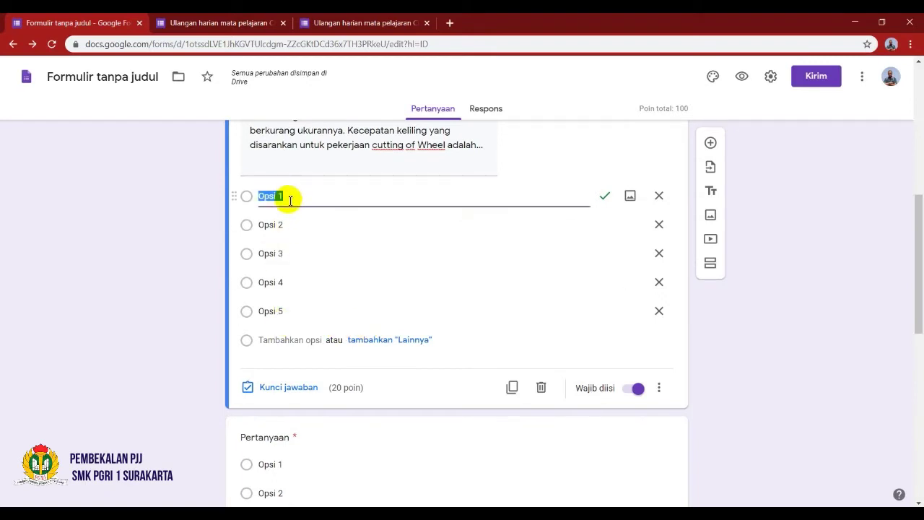
{"action": "type", "text": "A. 23 – 30 m/det"}
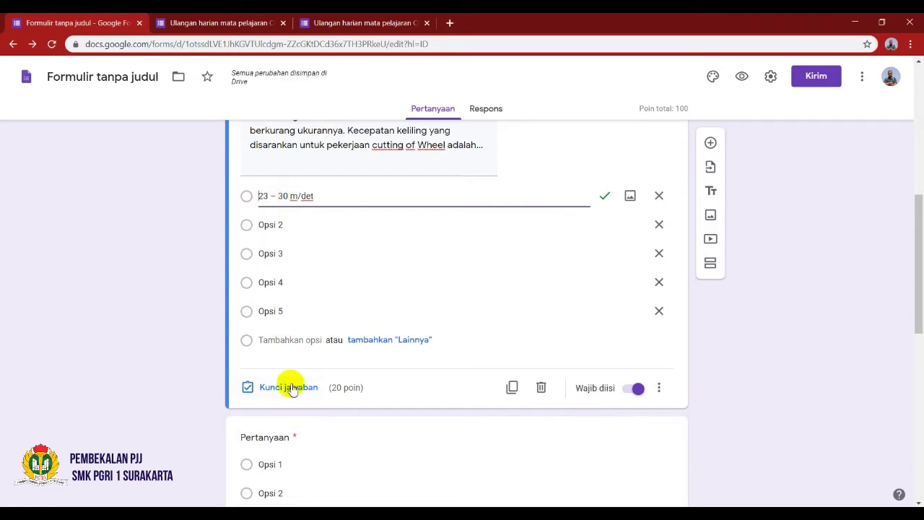
Switch to the Word document and try to remove the automatic lettering from question 2's options B and C
{"action": "key", "text": "alt+Tab"}
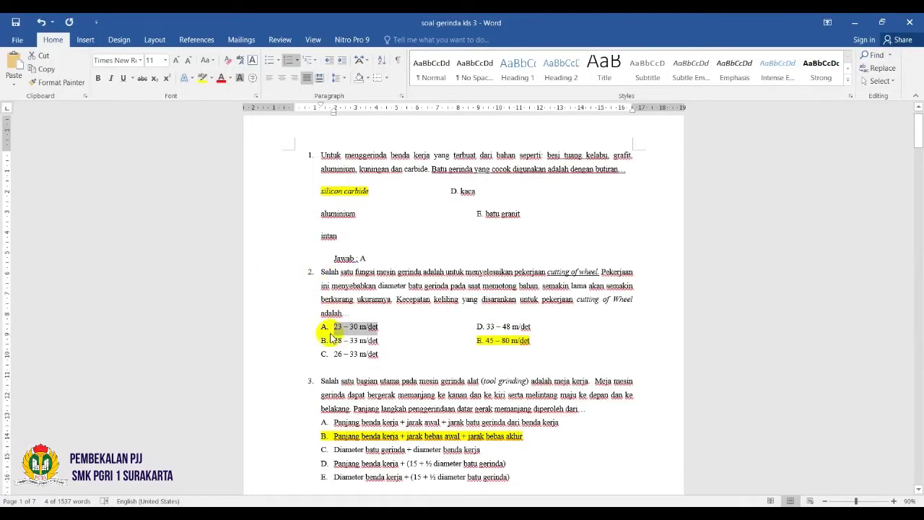
{"action": "left_click_drag", "start_coordinate": [338, 332], "coordinate": [339, 358]}
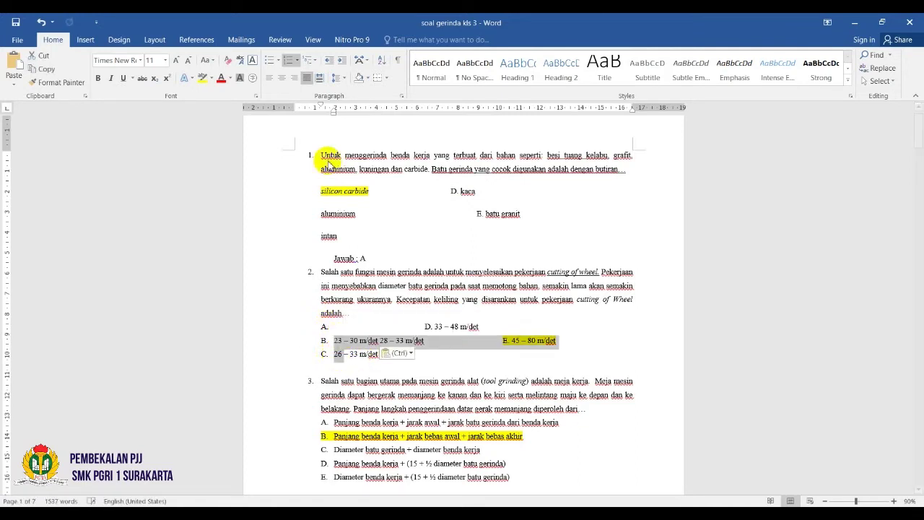
{"action": "left_click", "coordinate": [298, 61]}
{"action": "left_click", "coordinate": [306, 108]}
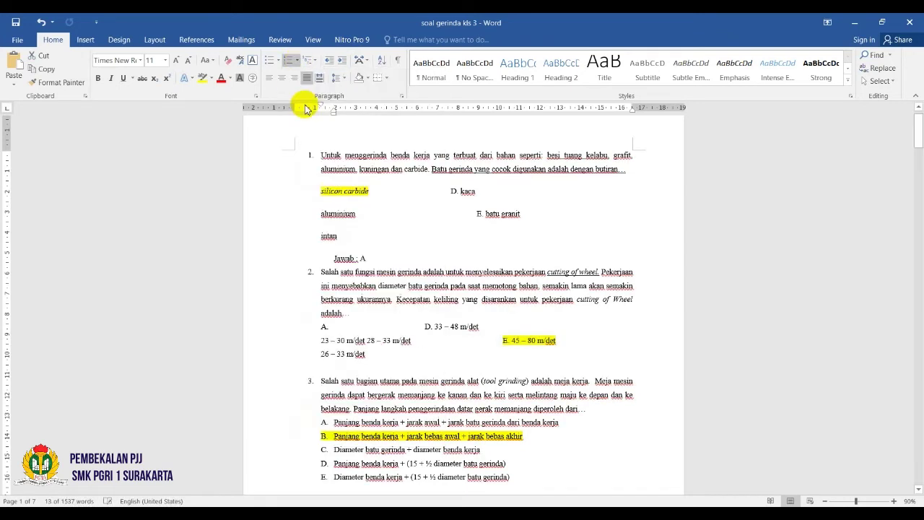
{"action": "left_click", "coordinate": [329, 344]}
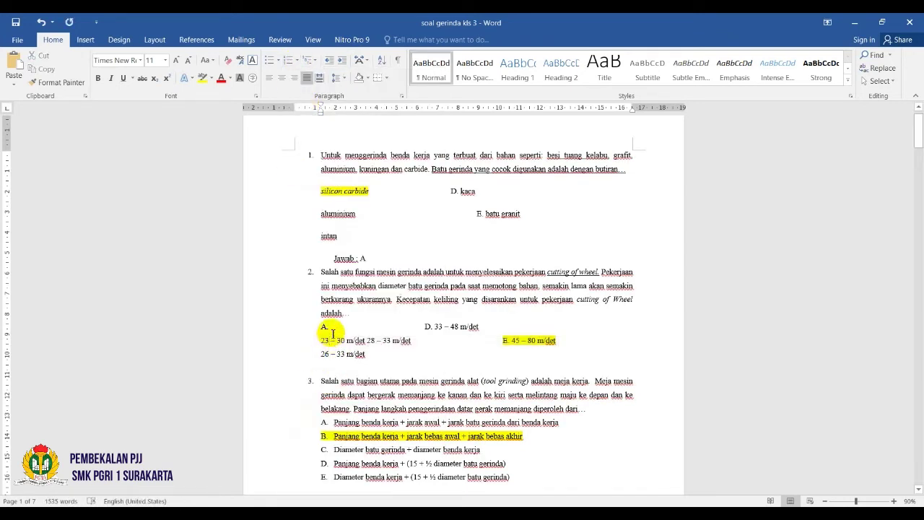
{"action": "key", "text": "ctrl+z"}
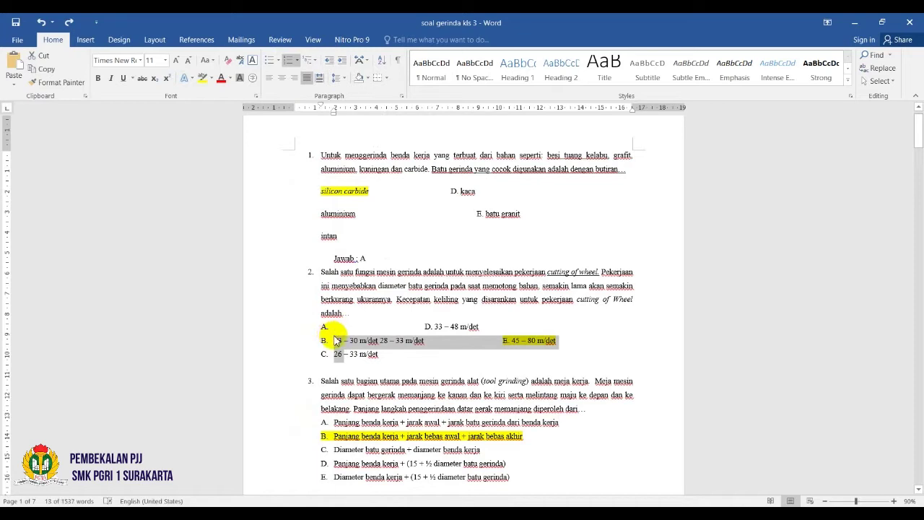
{"action": "key", "text": "ctrl+z"}
Remove the automatic list letters from options B and C of question 2 in the Word document
{"action": "left_click", "coordinate": [313, 348]}
{"action": "left_click_drag", "start_coordinate": [276, 343], "coordinate": [277, 352]}
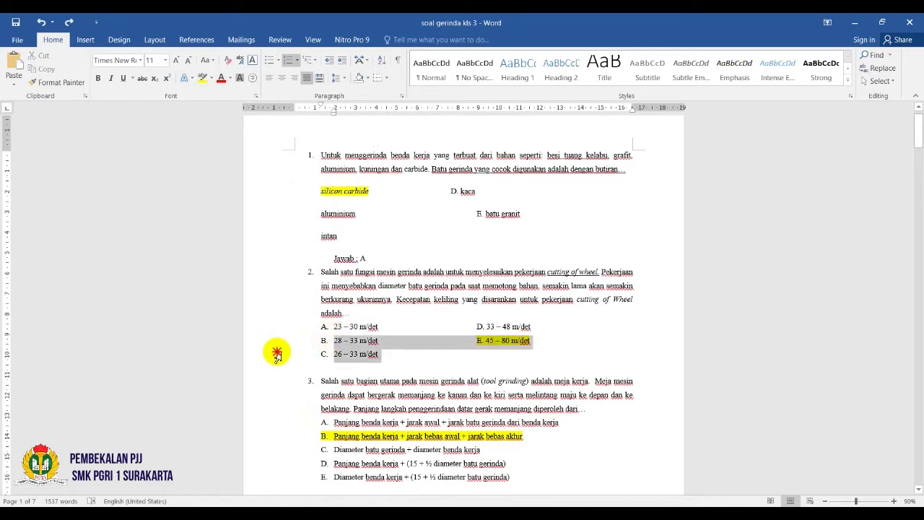
{"action": "left_click", "coordinate": [301, 64]}
{"action": "left_click", "coordinate": [296, 90]}
{"action": "left_click", "coordinate": [334, 340]}
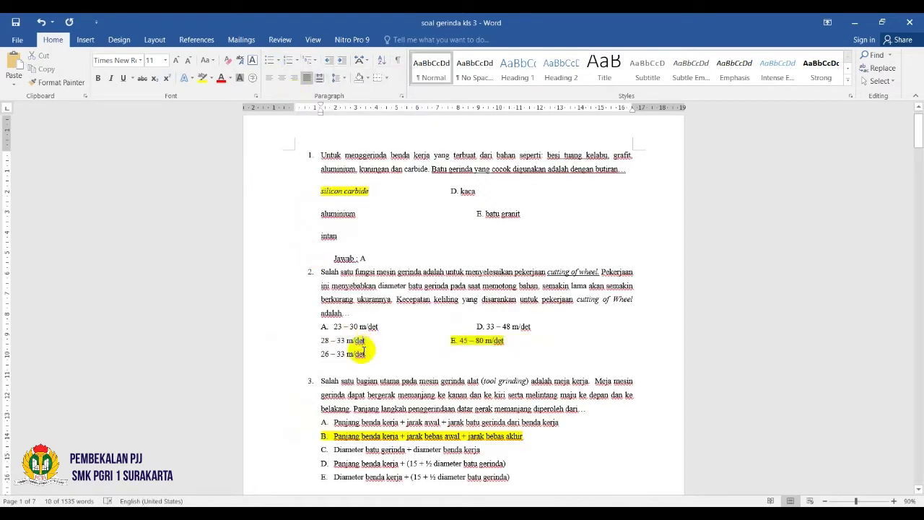
Copy "28 – 33 m/det" from Word into Opsi 2 of the second form question
{"action": "left_click_drag", "start_coordinate": [373, 342], "coordinate": [321, 345]}
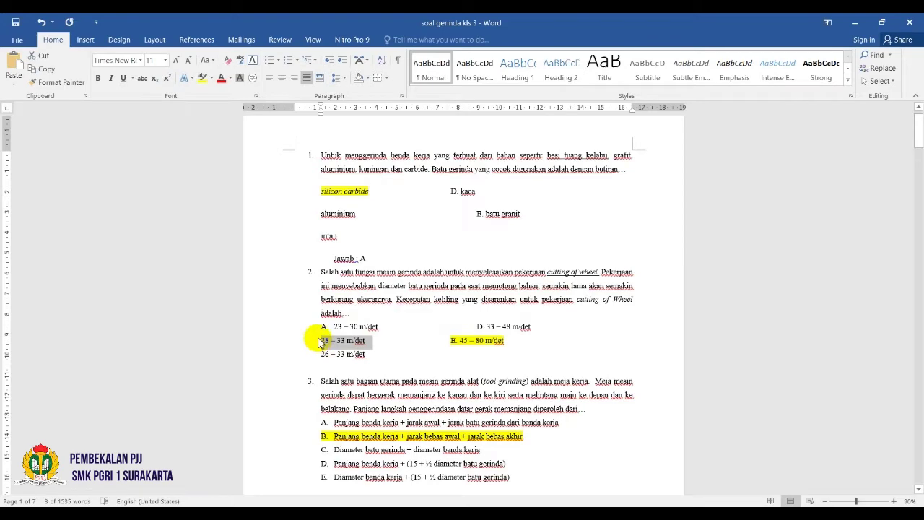
{"action": "key", "text": "alt+Tab"}
{"action": "left_click", "coordinate": [291, 225]}
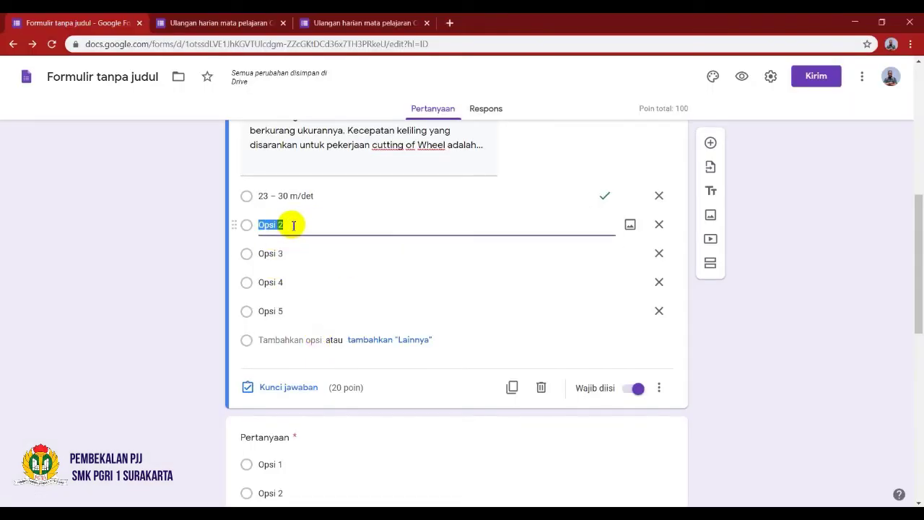
{"action": "type", "text": "28 – 33 m/det"}
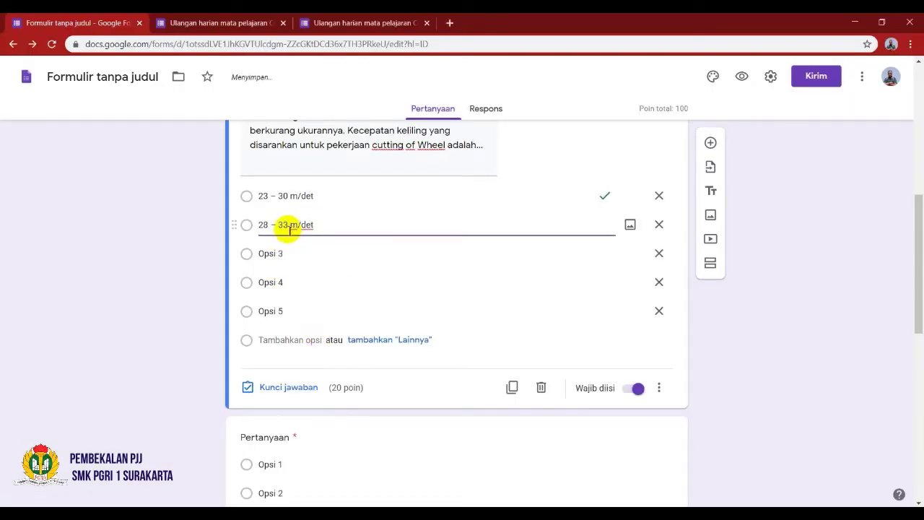
Copy "26 – 33 m/det" from Word into Opsi 3 of the second form question
{"action": "key", "text": "alt+Tab"}
{"action": "left_click_drag", "start_coordinate": [365, 355], "coordinate": [325, 354]}
{"action": "key", "text": "ctrl+c"}
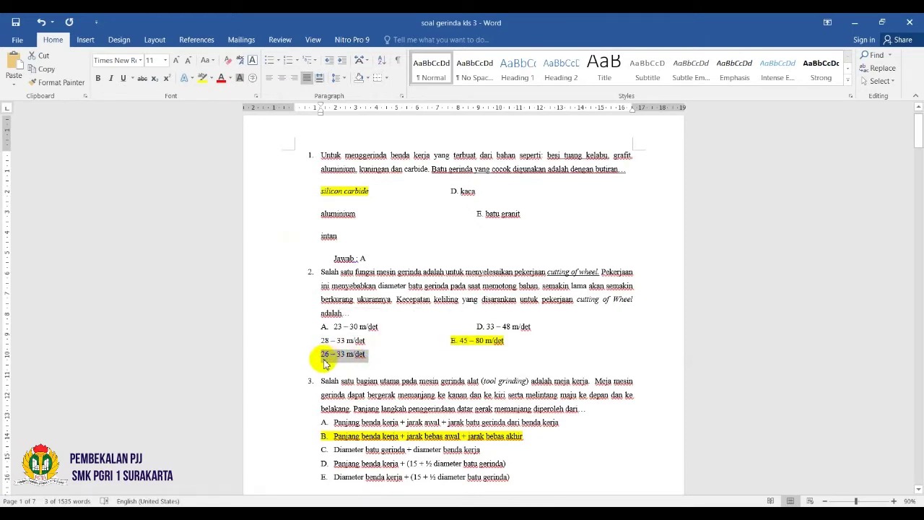
{"action": "key", "text": "alt+Tab"}
{"action": "left_click", "coordinate": [299, 255]}
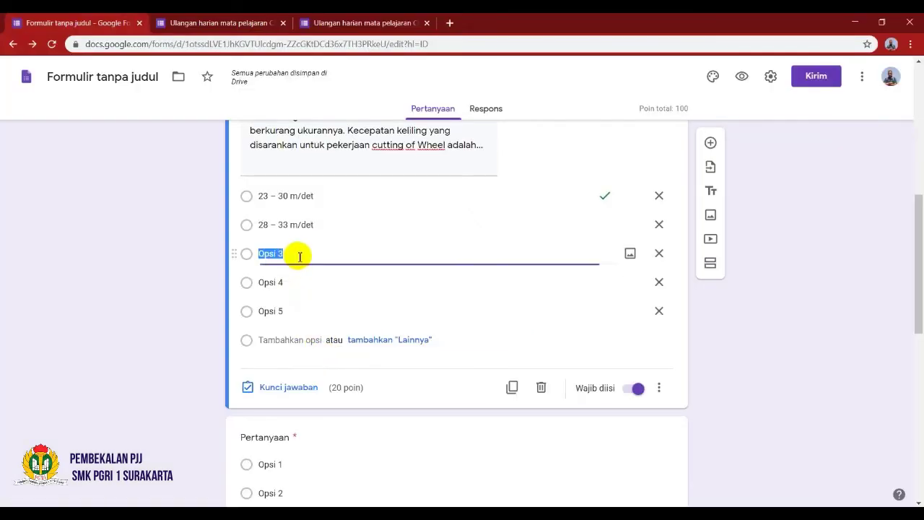
{"action": "key", "text": "ctrl+v"}
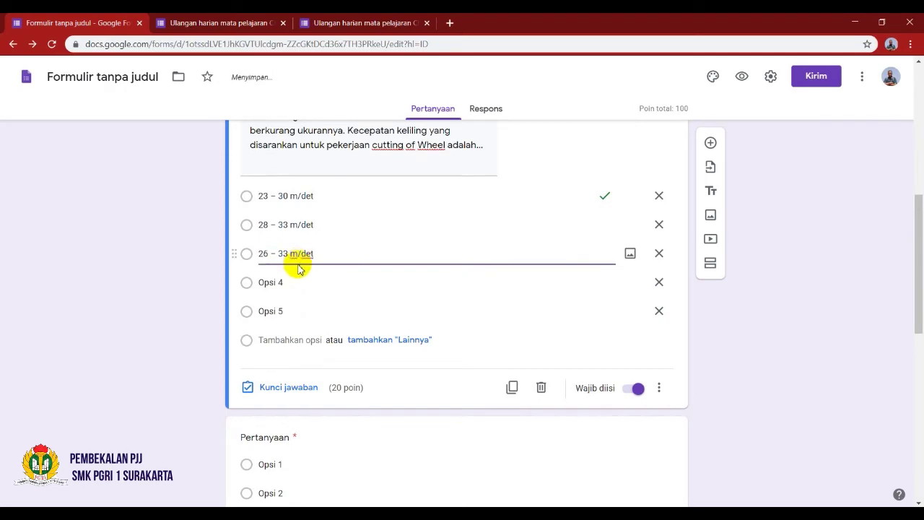
Copy "33 – 48 m/det" from option D in Word into Opsi 4 of the second form question, without the letter
{"action": "key", "text": "alt+Tab"}
{"action": "left_click", "coordinate": [503, 326]}
{"action": "left_click_drag", "start_coordinate": [532, 327], "coordinate": [492, 326]}
{"action": "key", "text": "ctrl+c"}
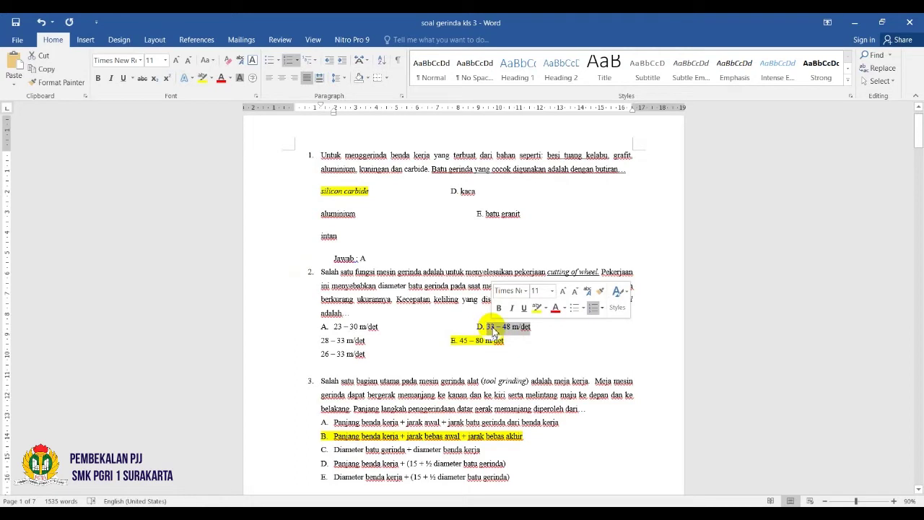
{"action": "key", "text": "alt+Tab"}
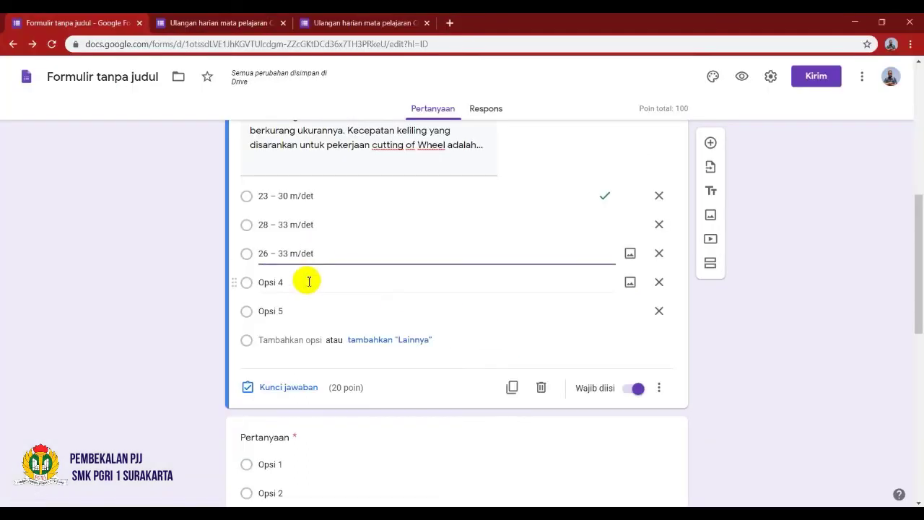
{"action": "left_click", "coordinate": [306, 284]}
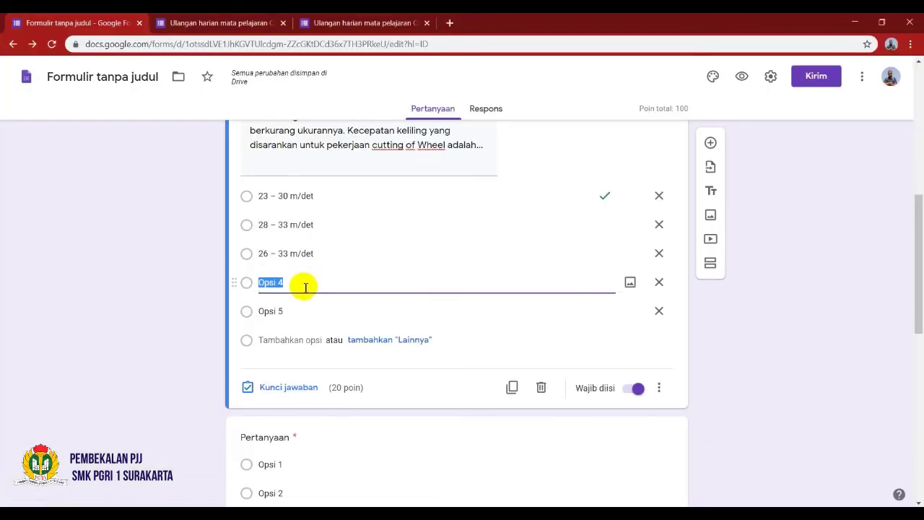
{"action": "key", "text": "ctrl+v"}
Copy "45 – 80 m/det" from option E in Word into Opsi 5 of the second form question, without the letter
{"action": "key", "text": "alt+Tab"}
{"action": "left_click_drag", "start_coordinate": [503, 341], "coordinate": [459, 340]}
{"action": "key", "text": "ctrl+c"}
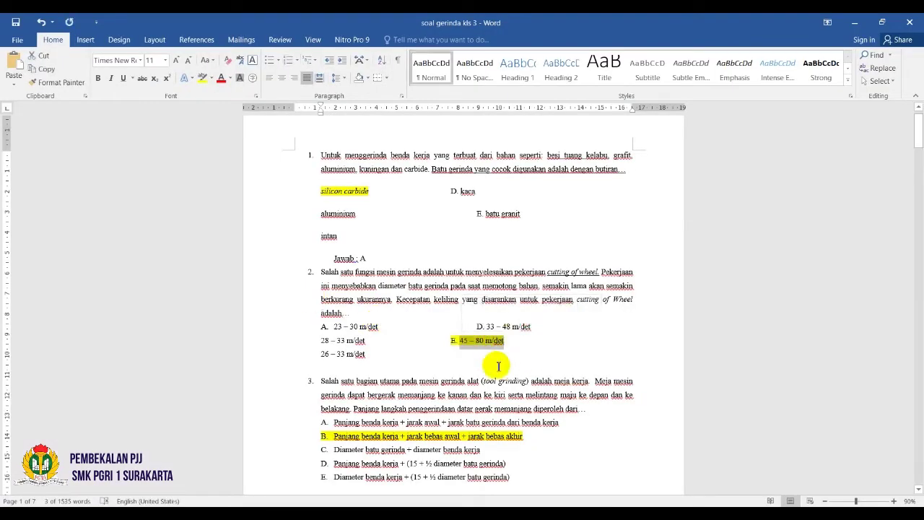
{"action": "key", "text": "alt+Tab"}
{"action": "left_click", "coordinate": [326, 315]}
{"action": "key", "text": "ctrl+v"}
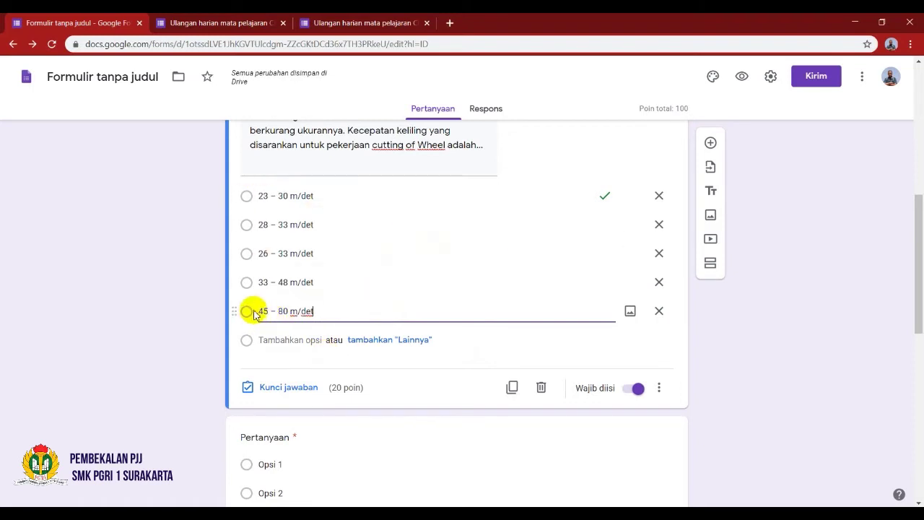
Set "45 – 80 m/det" as the second question's only correct answer, clearing "23 – 30 m/det" from the answer key
{"action": "left_click", "coordinate": [281, 389]}
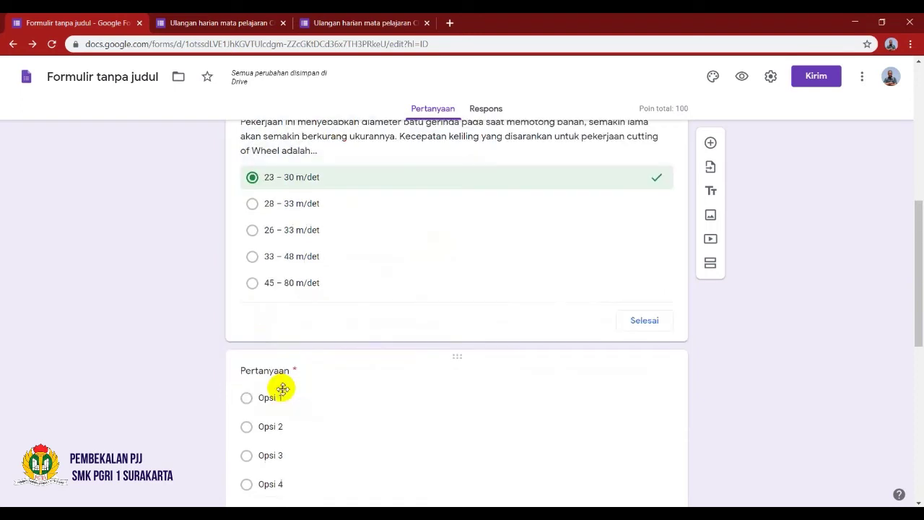
{"action": "left_click", "coordinate": [253, 283]}
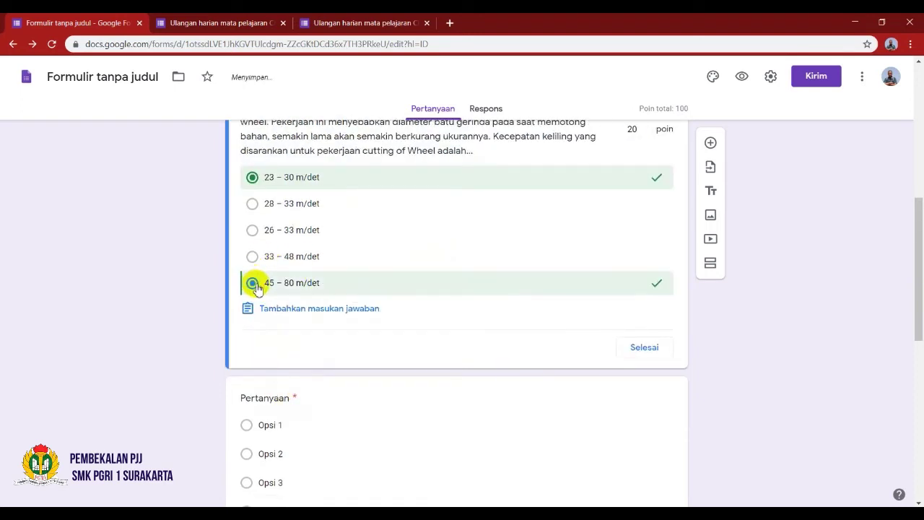
{"action": "left_click", "coordinate": [254, 178]}
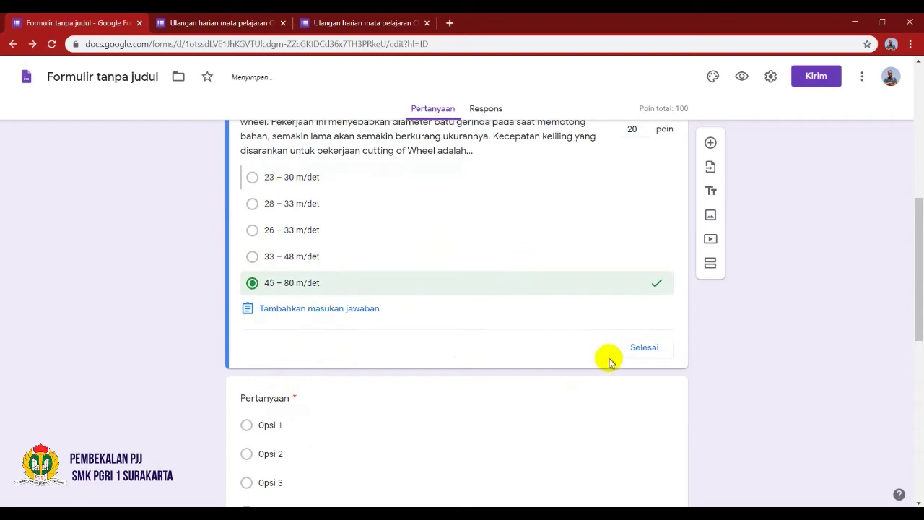
{"action": "left_click", "coordinate": [643, 348]}
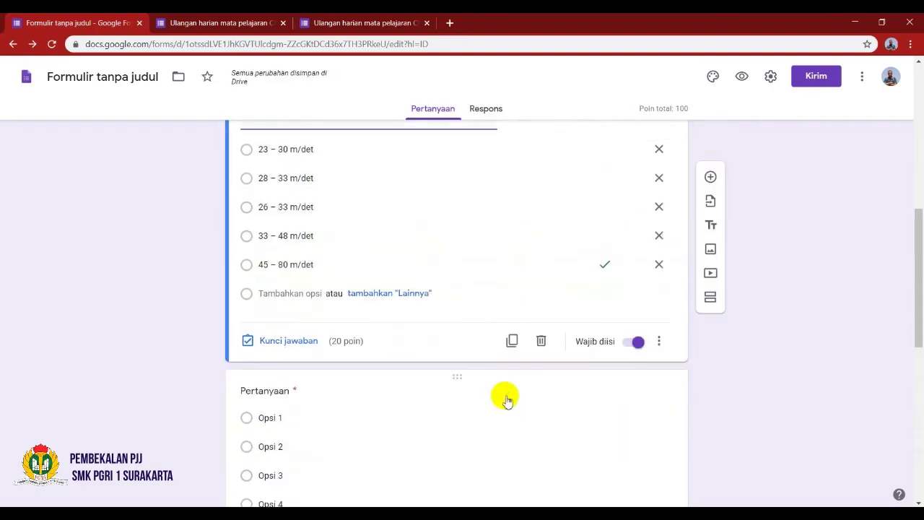
Open the respondent preview, check the filled second question and the remaining blank ones, and return to the form editor
{"action": "scroll", "coordinate": [506, 394], "scroll_direction": "up", "scroll_amount": 4}
{"action": "scroll", "coordinate": [480, 354], "scroll_direction": "up", "scroll_amount": 3}
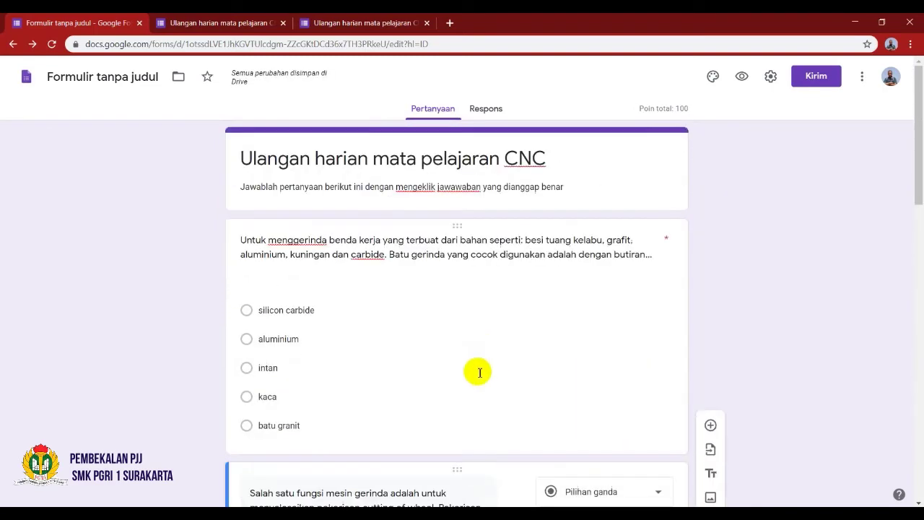
{"action": "left_click", "coordinate": [741, 79]}
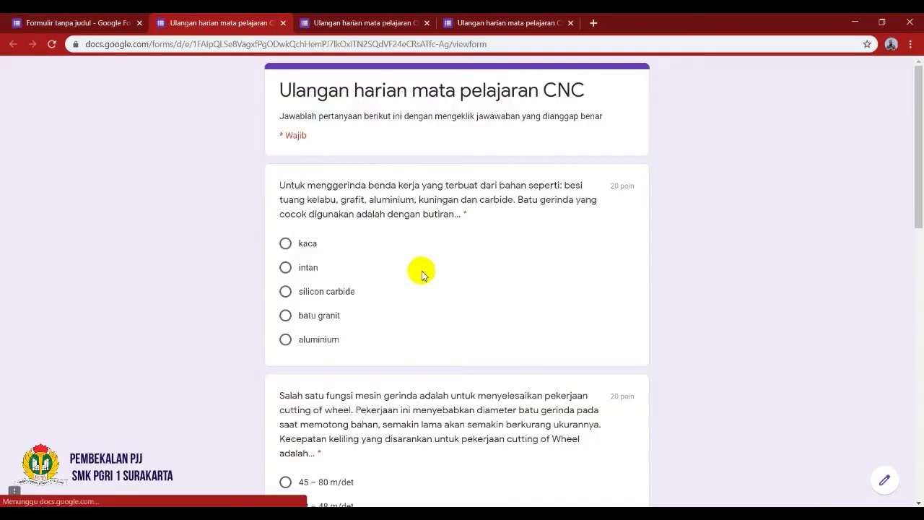
{"action": "left_click", "coordinate": [426, 267]}
{"action": "scroll", "coordinate": [452, 392], "scroll_direction": "down", "scroll_amount": 7}
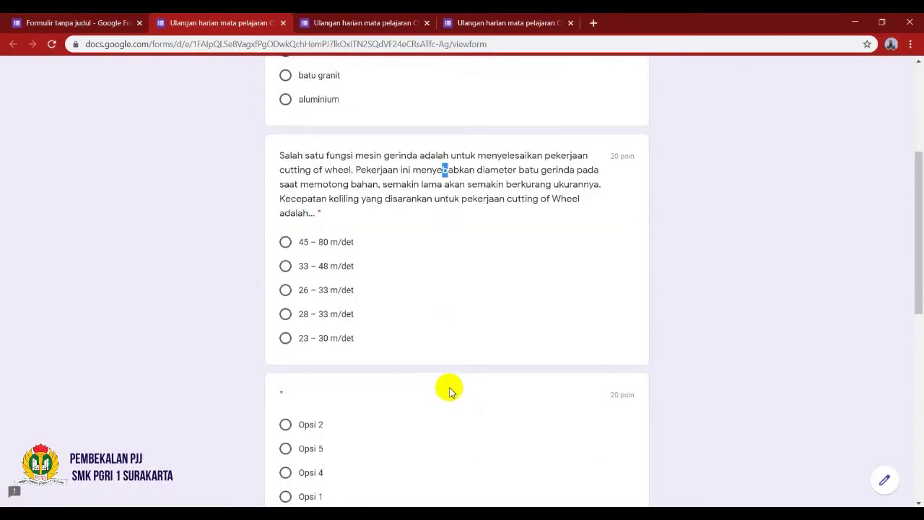
{"action": "scroll", "coordinate": [442, 362], "scroll_direction": "down", "scroll_amount": 2}
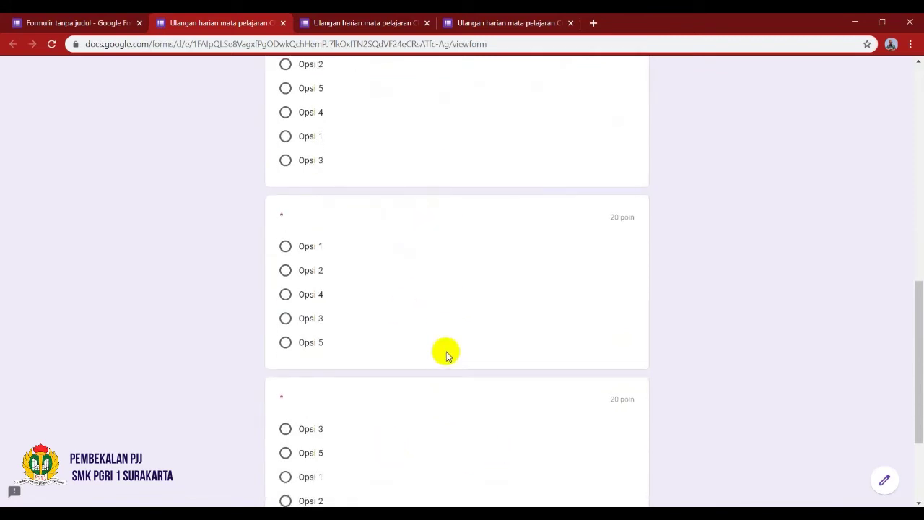
{"action": "left_click", "coordinate": [94, 25]}
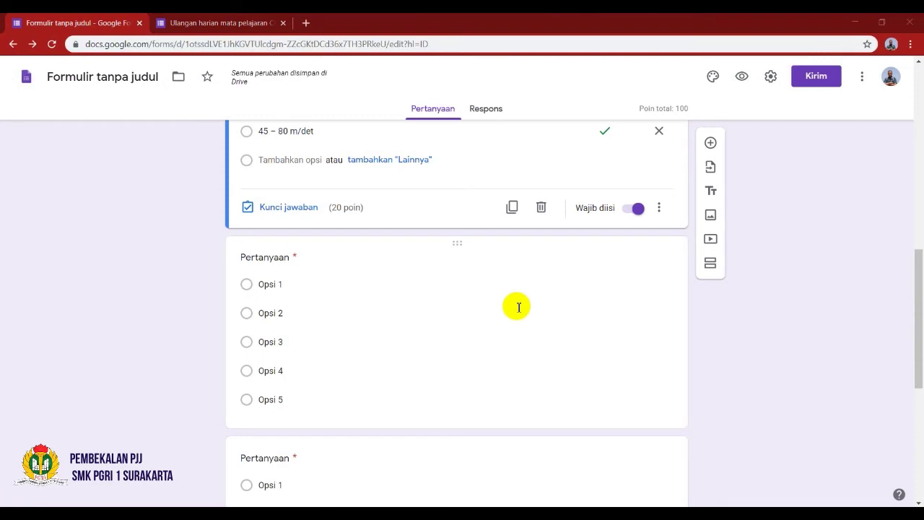
Copy question 3's text from the Word document into the third form question and remove its leading "3." numbering
{"action": "scroll", "coordinate": [408, 299], "scroll_direction": "down", "scroll_amount": 1}
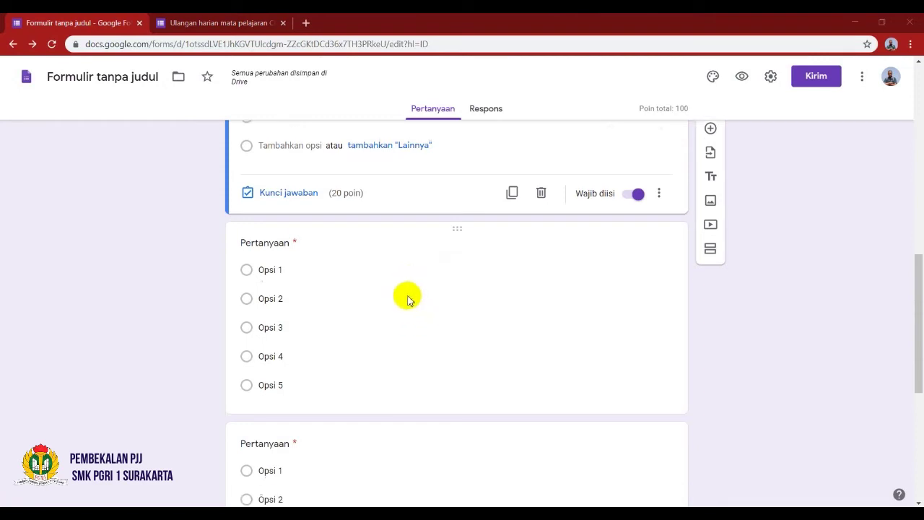
{"action": "scroll", "coordinate": [408, 300], "scroll_direction": "down", "scroll_amount": 2}
{"action": "scroll", "coordinate": [405, 296], "scroll_direction": "up", "scroll_amount": 2}
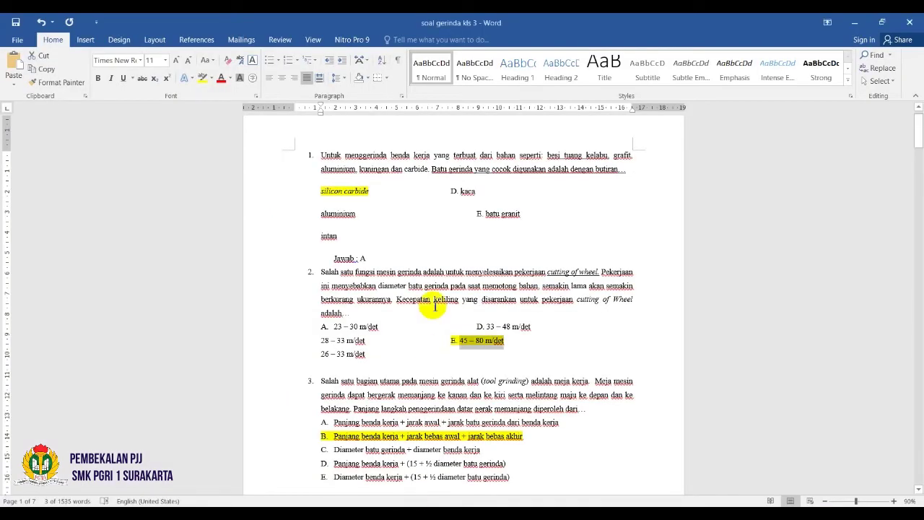
{"action": "scroll", "coordinate": [415, 274], "scroll_direction": "down", "scroll_amount": 1}
{"action": "left_click_drag", "start_coordinate": [586, 359], "coordinate": [307, 330]}
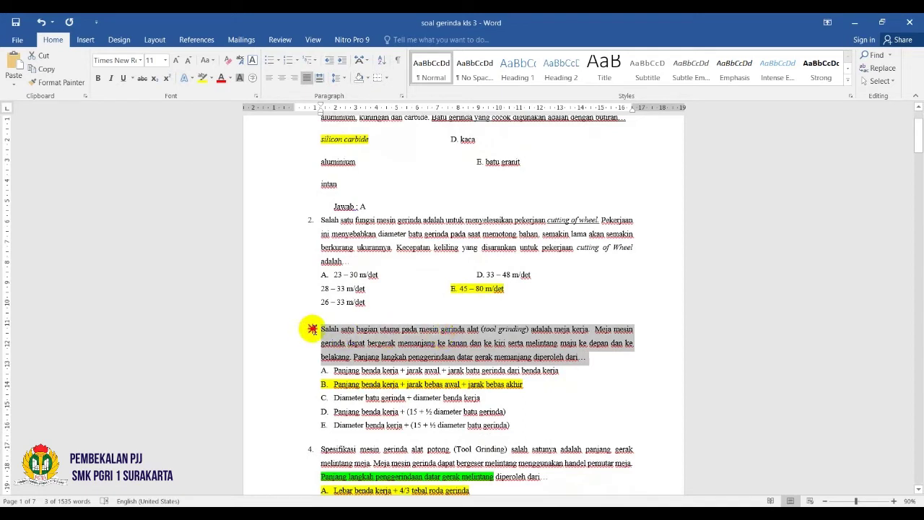
{"action": "key", "text": "alt+Tab"}
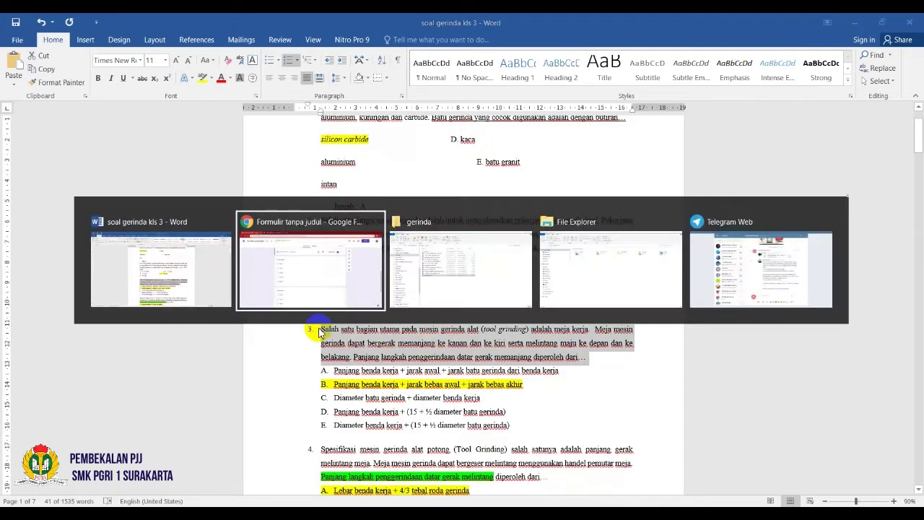
{"action": "scroll", "coordinate": [292, 282], "scroll_direction": "up", "scroll_amount": 2}
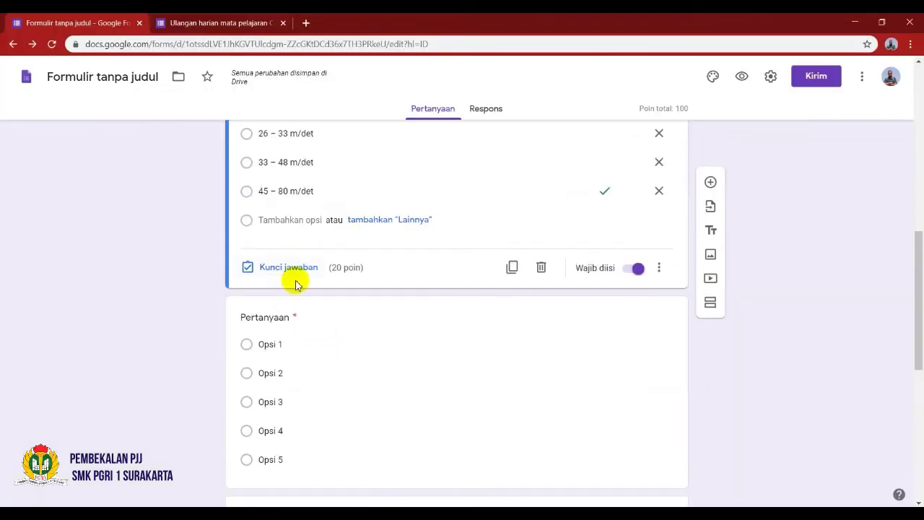
{"action": "left_click", "coordinate": [299, 317]}
{"action": "type", "text": "3.\tSalah satu bagian utama pada mesin gerinda alat (tool grinding) adalah meja kerja.  Meja mesin gerinda dapat bergerak memanjang ke kanan dan ke kiri serta melintang maju ke depan dan ke belakang. Panjang langkah penggerindaan datar gerak memanjang diperoleh dari..."}
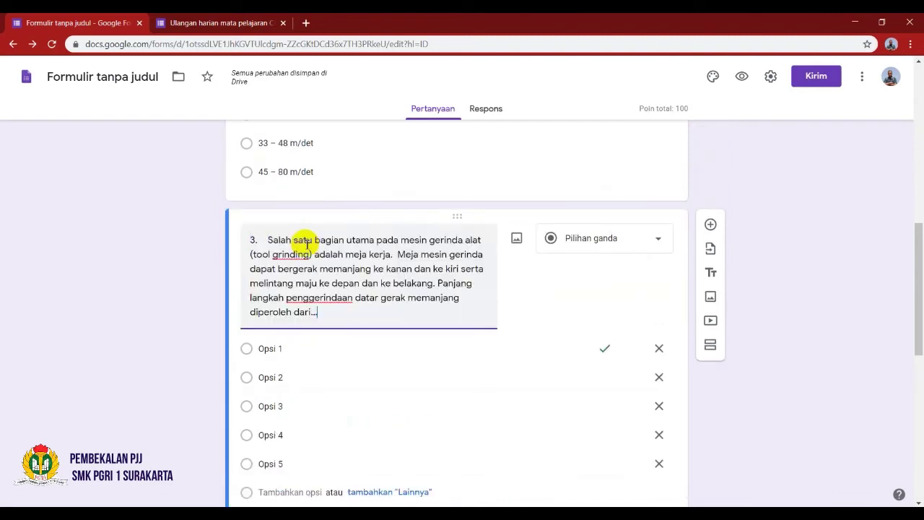
{"action": "key", "text": "BackSpace"}
{"action": "key", "text": "BackSpace"}
{"action": "key", "text": "BackSpace"}
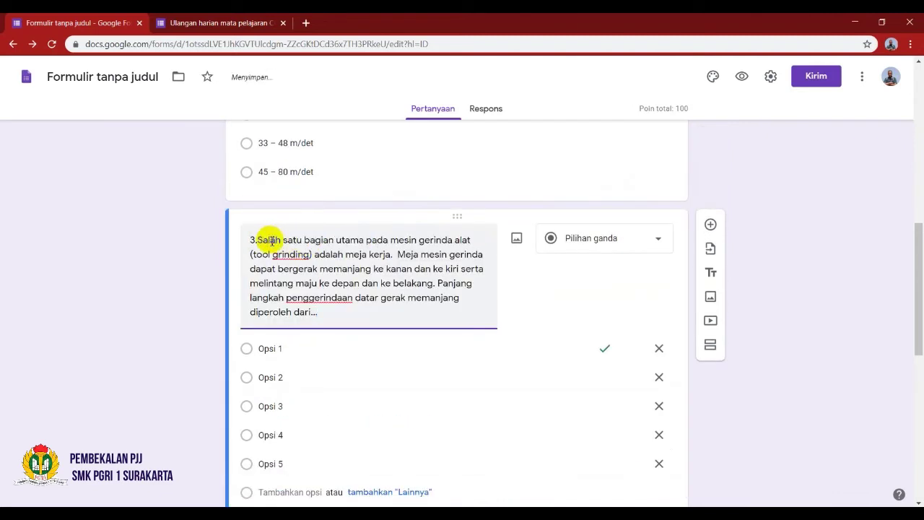
Switch to the Word document and remove the A–E lettering from question 3's answer options
{"action": "key", "text": "alt+Tab"}
{"action": "scroll", "coordinate": [295, 330], "scroll_direction": "down", "scroll_amount": 1}
{"action": "left_click_drag", "start_coordinate": [304, 347], "coordinate": [352, 398]}
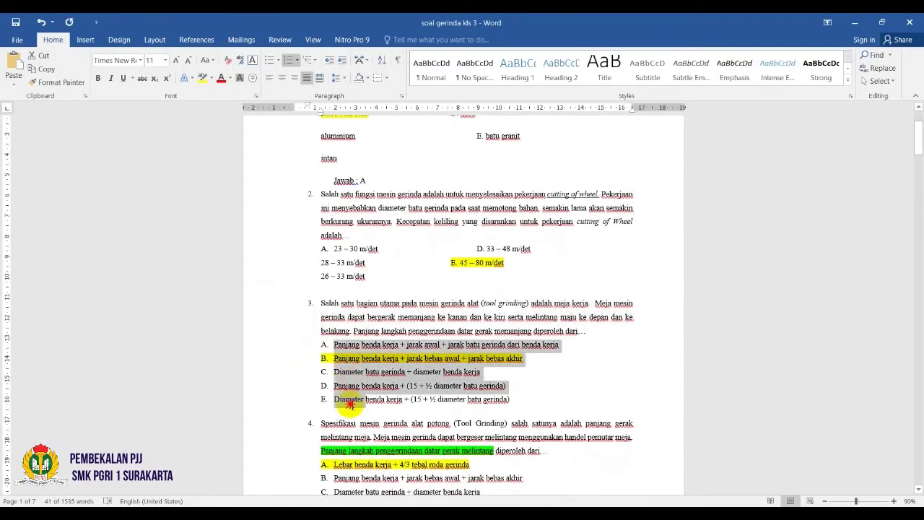
{"action": "left_click", "coordinate": [297, 60]}
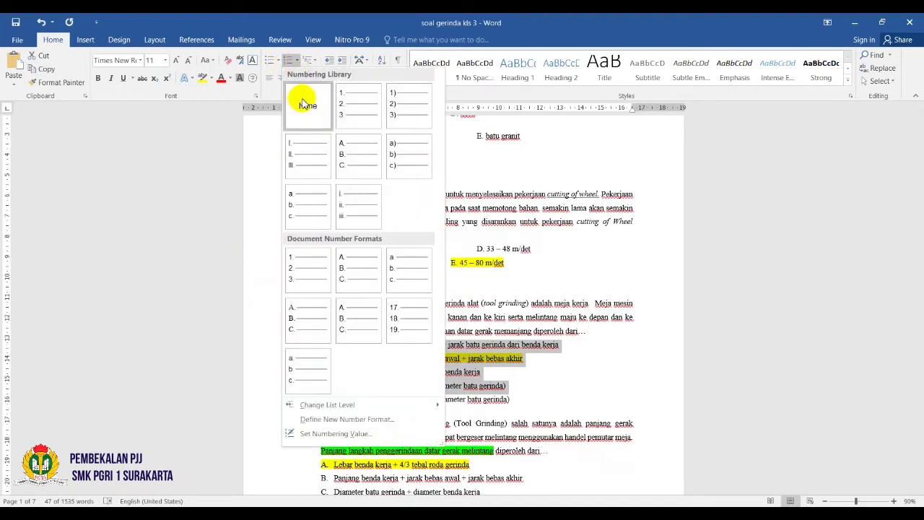
{"action": "left_click", "coordinate": [304, 96]}
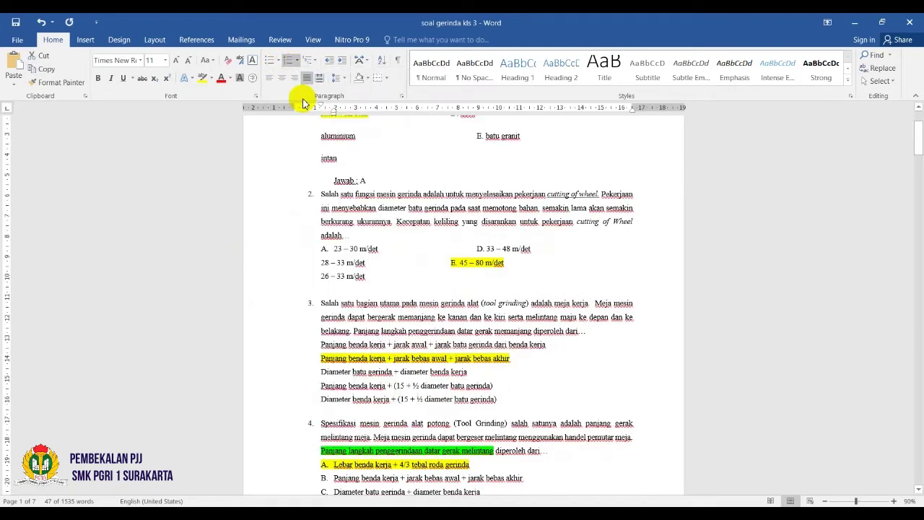
Copy "Panjang benda kerja + jarak awal + jarak batu gerinda dari benda kerja" from Word into Opsi 1 of the third form question
{"action": "left_click", "coordinate": [325, 356]}
{"action": "left_click_drag", "start_coordinate": [501, 345], "coordinate": [316, 346]}
{"action": "key", "text": "ctrl+c"}
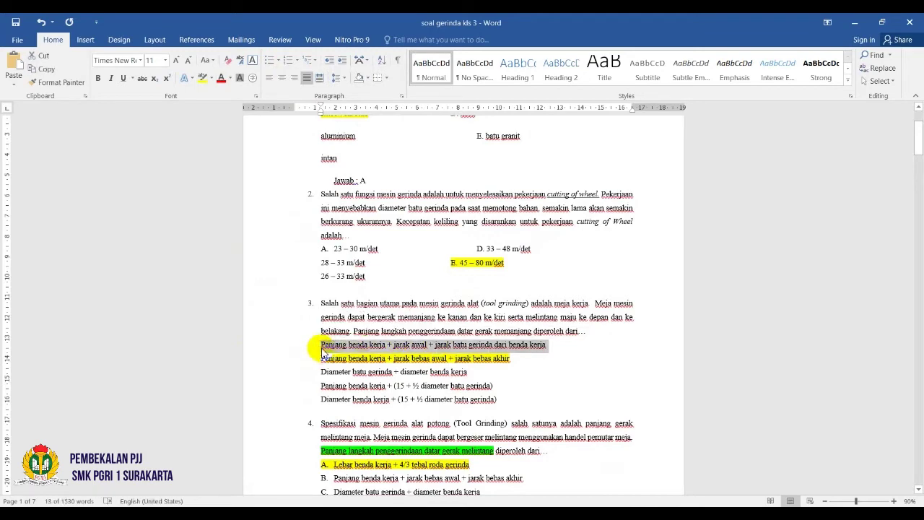
{"action": "key", "text": "alt+Tab"}
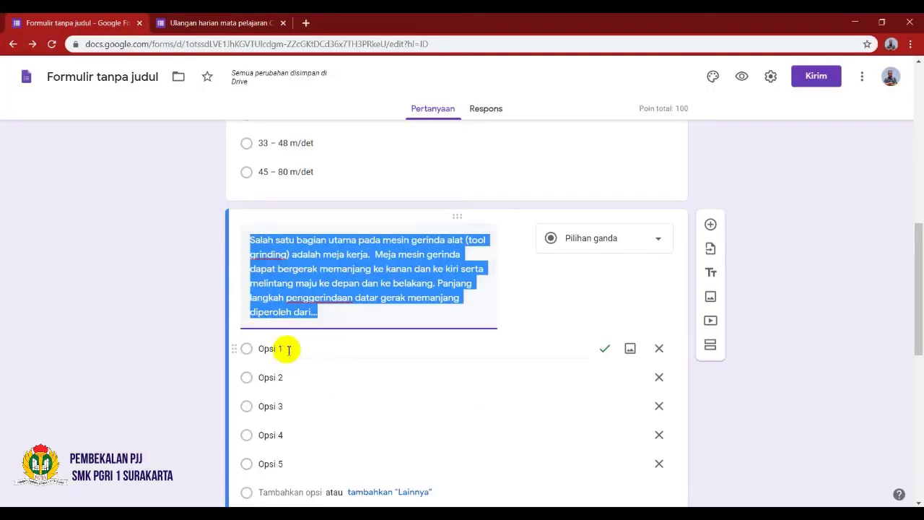
{"action": "left_click", "coordinate": [286, 349]}
{"action": "key", "text": "ctrl+v"}
Copy "Panjang benda kerja + jarak bebas awal + jarak bebas akhir" from Word into Opsi 2 of the third form question
{"action": "key", "text": "alt+Tab"}
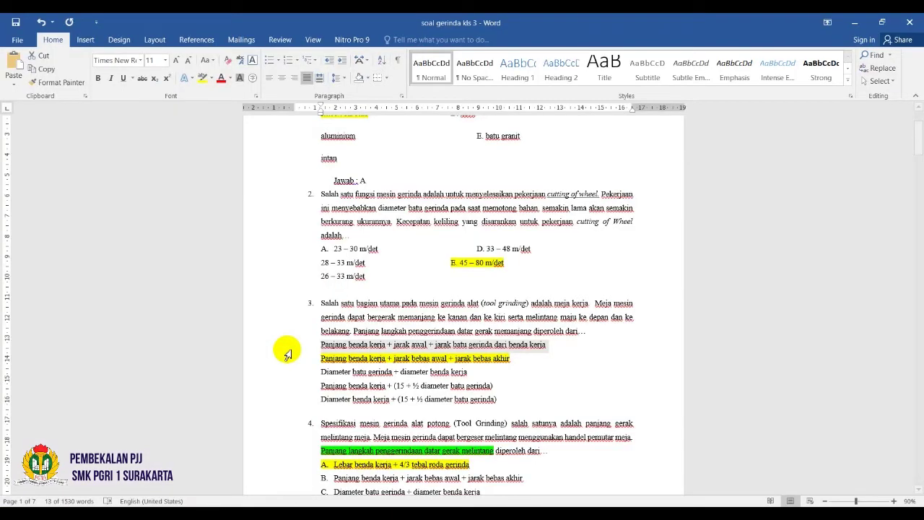
{"action": "left_click", "coordinate": [282, 363]}
{"action": "key", "text": "ctrl+c"}
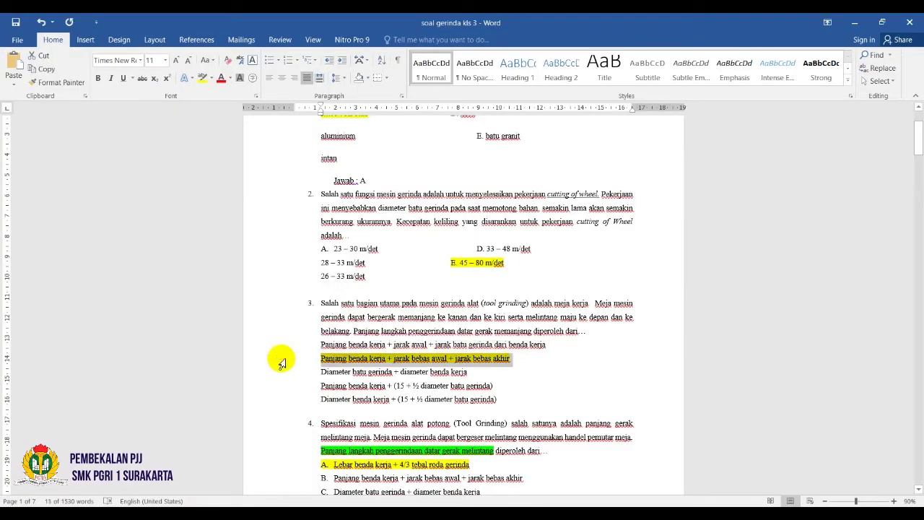
{"action": "key", "text": "alt+Tab"}
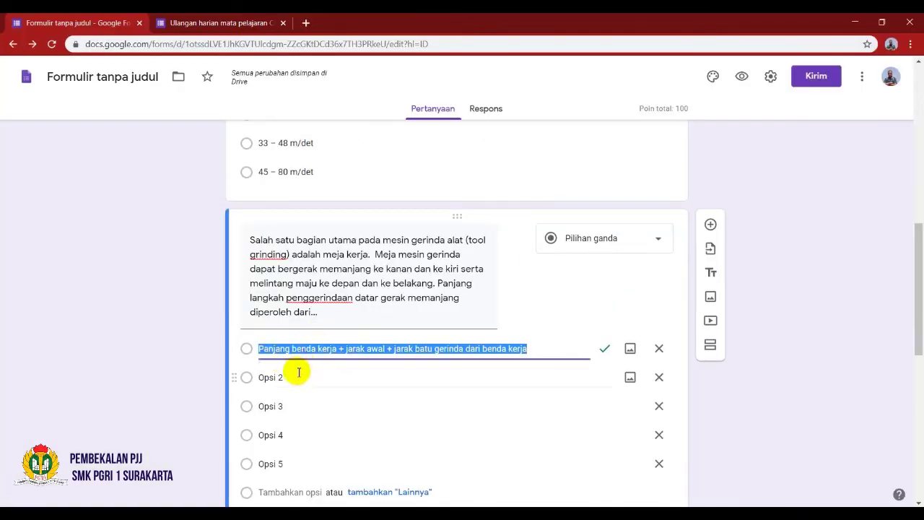
{"action": "left_click", "coordinate": [298, 373]}
{"action": "key", "text": "ctrl+v"}
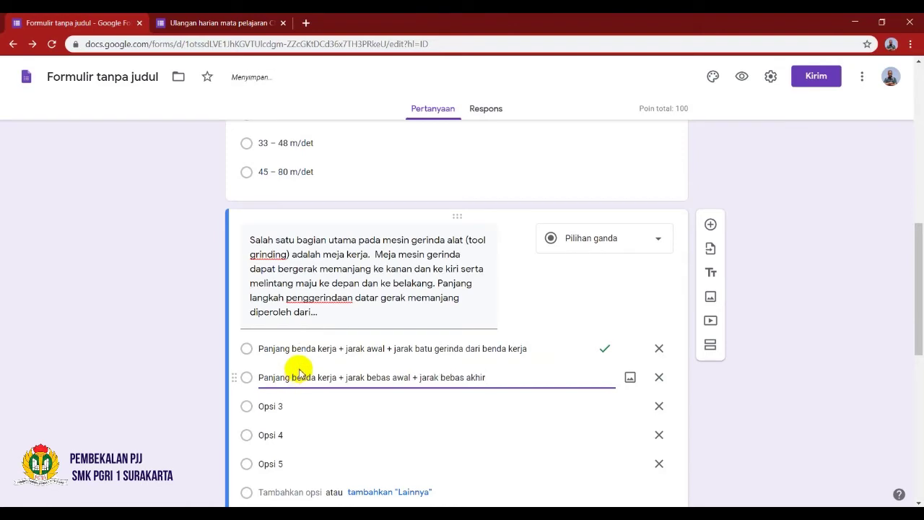
Copy "Diameter batu gerinda + diameter benda kerja" from Word into Opsi 3 of the third form question
{"action": "key", "text": "alt+Tab"}
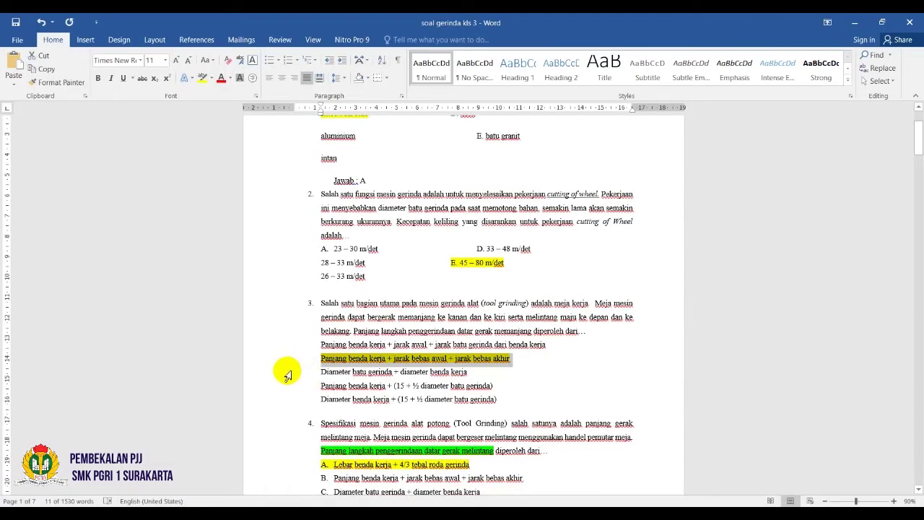
{"action": "left_click", "coordinate": [285, 374]}
{"action": "key", "text": "ctrl+c"}
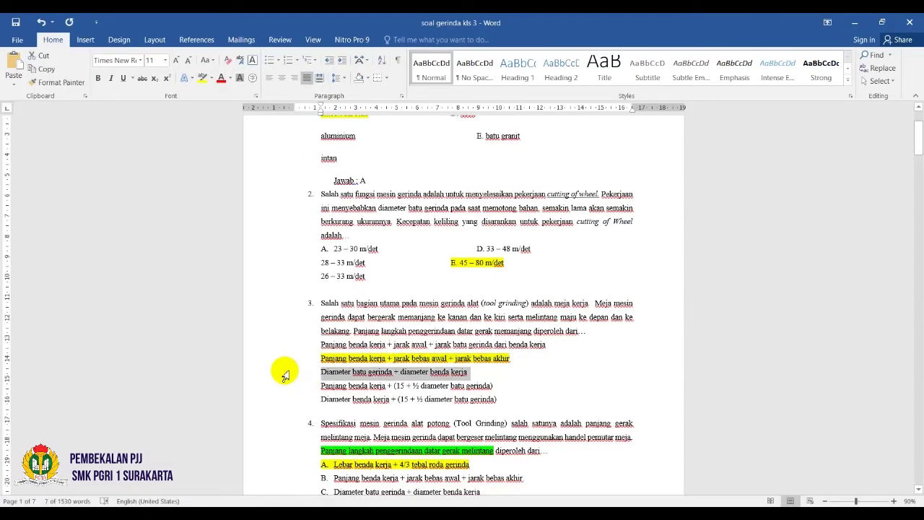
{"action": "key", "text": "alt+Tab"}
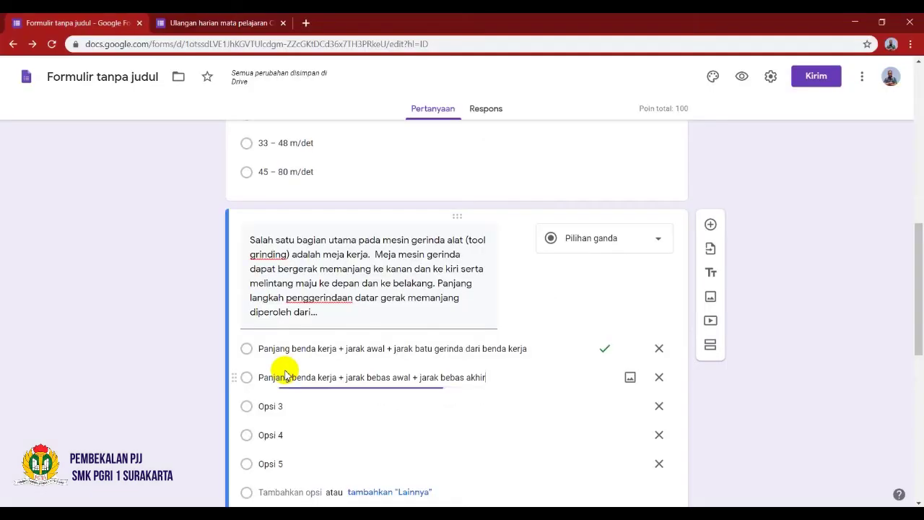
{"action": "left_click", "coordinate": [282, 407]}
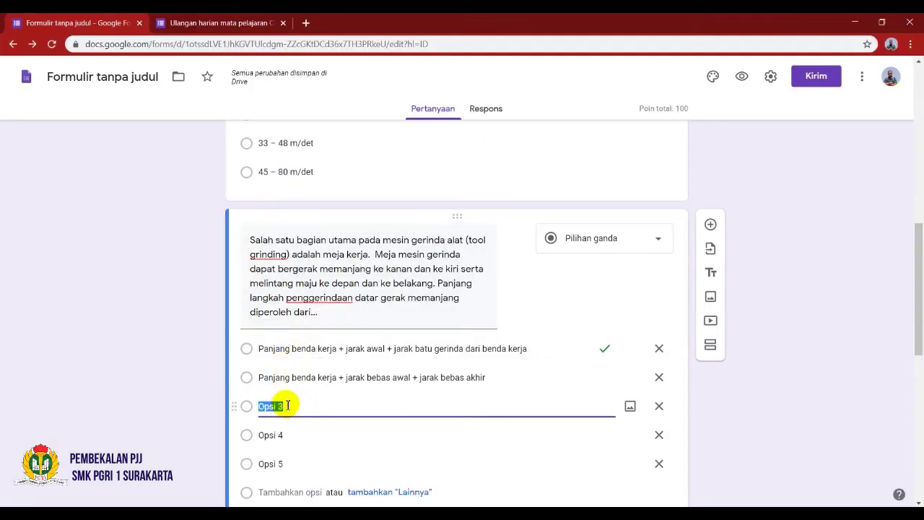
{"action": "key", "text": "ctrl+v"}
Copy "Panjang benda kerja + (15 + ½ diameter batu gerinda)" from Word into Opsi 4 of the third form question
{"action": "key", "text": "alt+Tab"}
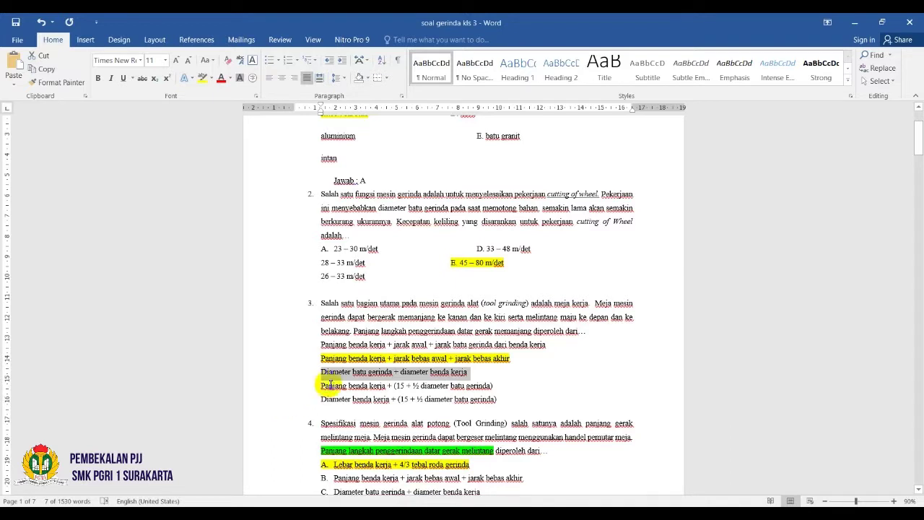
{"action": "left_click", "coordinate": [281, 394]}
{"action": "key", "text": "ctrl+c"}
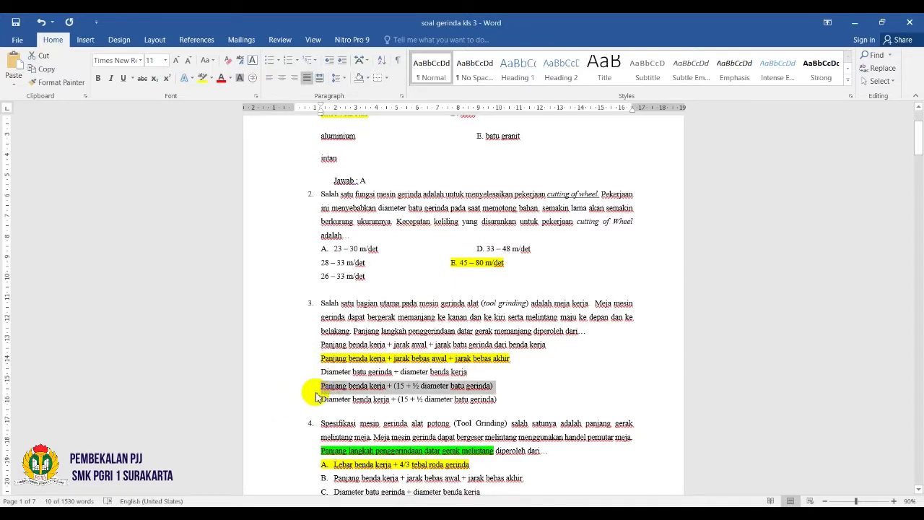
{"action": "key", "text": "alt+Tab"}
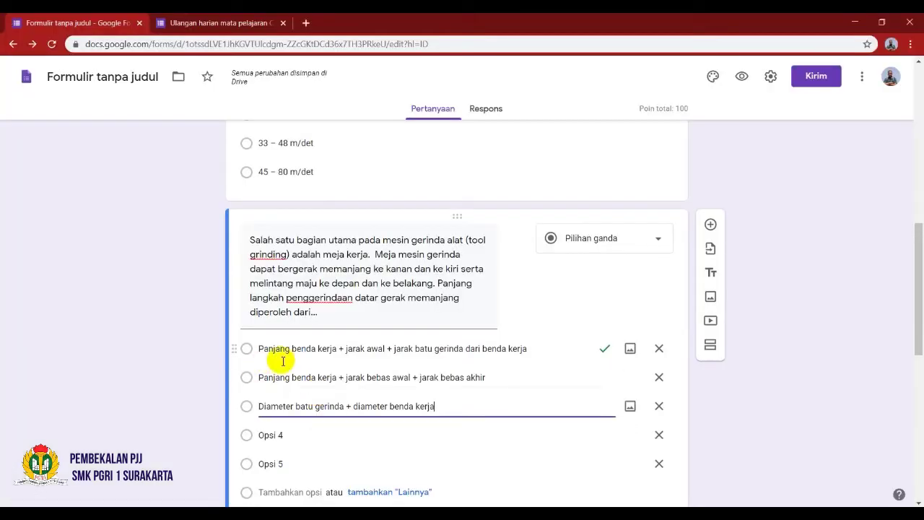
{"action": "scroll", "coordinate": [277, 405], "scroll_direction": "down", "scroll_amount": 1}
{"action": "left_click", "coordinate": [274, 375]}
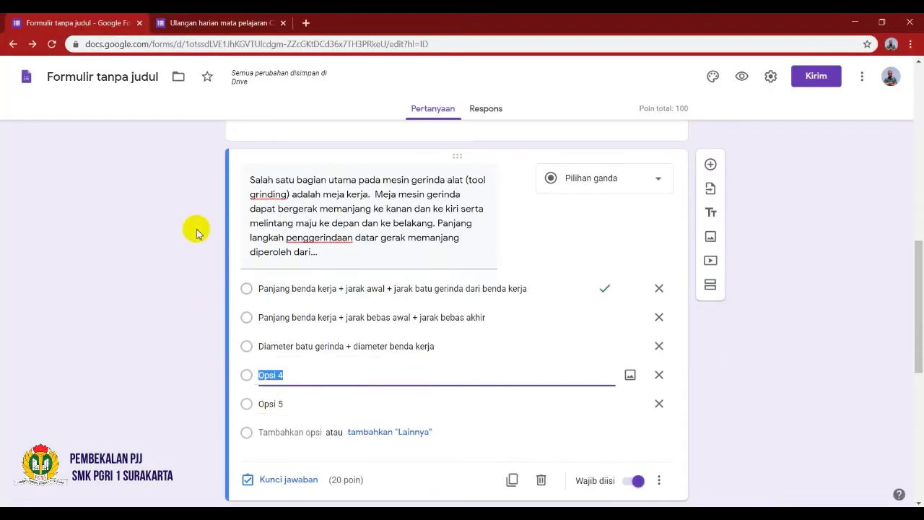
{"action": "key", "text": "ctrl+v"}
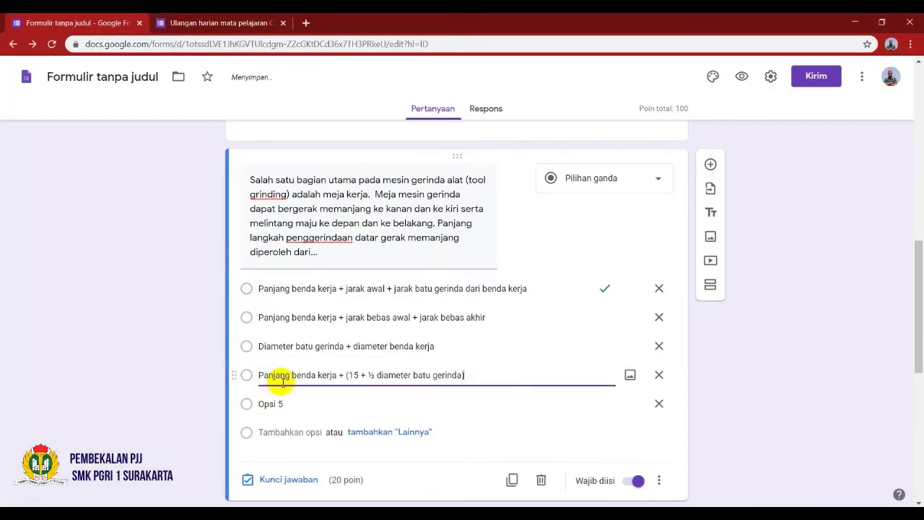
Copy "Diameter benda kerja + (15 + ½ diameter batu gerinda)" from Word into Opsi 5 of the third form question
{"action": "key", "text": "alt+Tab"}
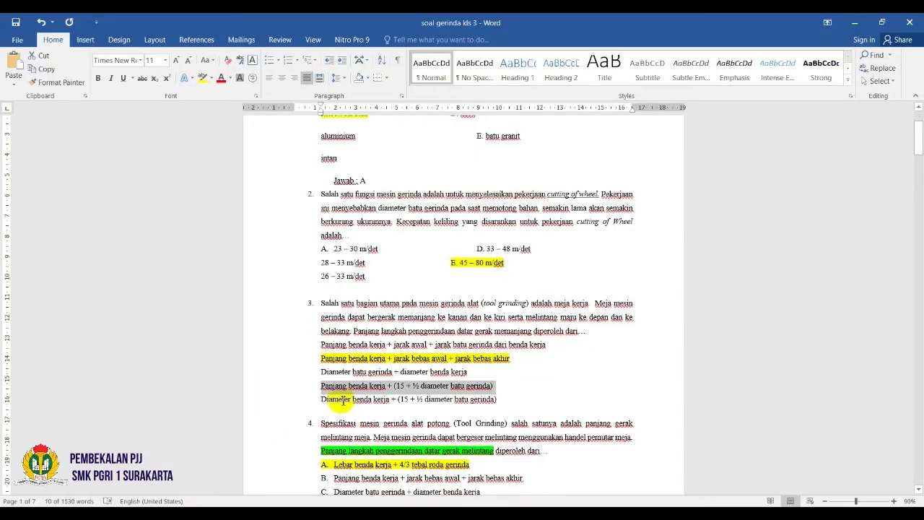
{"action": "left_click_drag", "start_coordinate": [501, 400], "coordinate": [322, 400]}
{"action": "key", "text": "ctrl+c"}
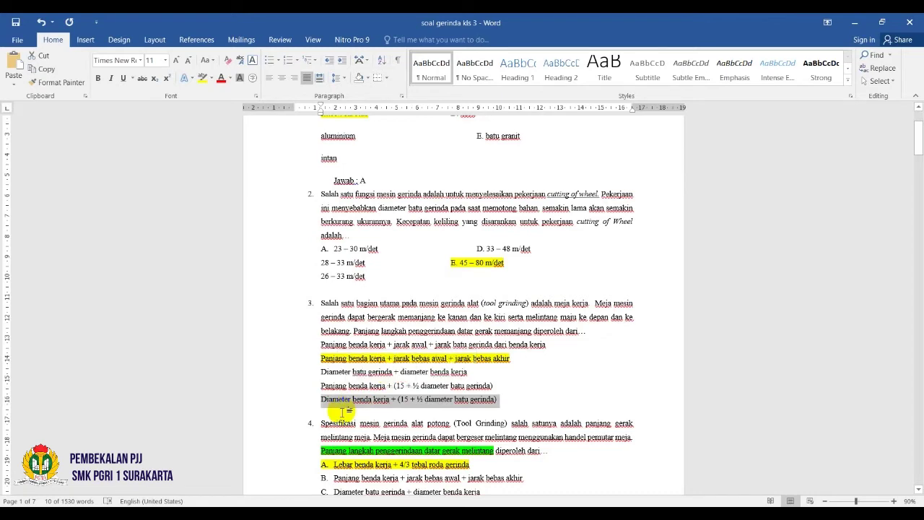
{"action": "key", "text": "alt+Tab"}
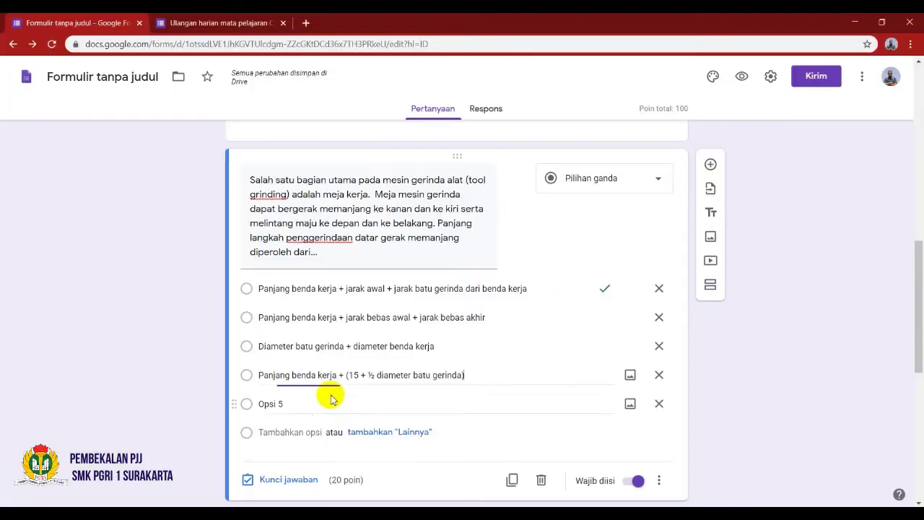
{"action": "left_click", "coordinate": [288, 404]}
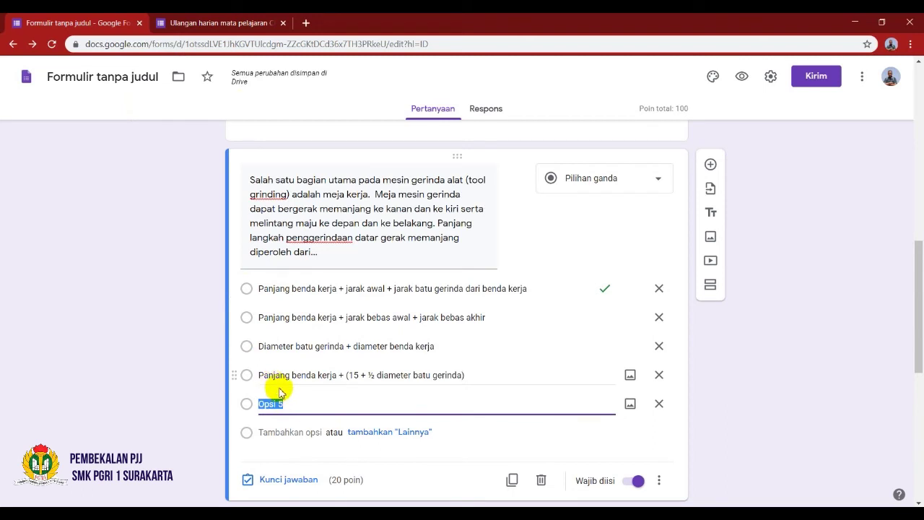
{"action": "key", "text": "ctrl+v"}
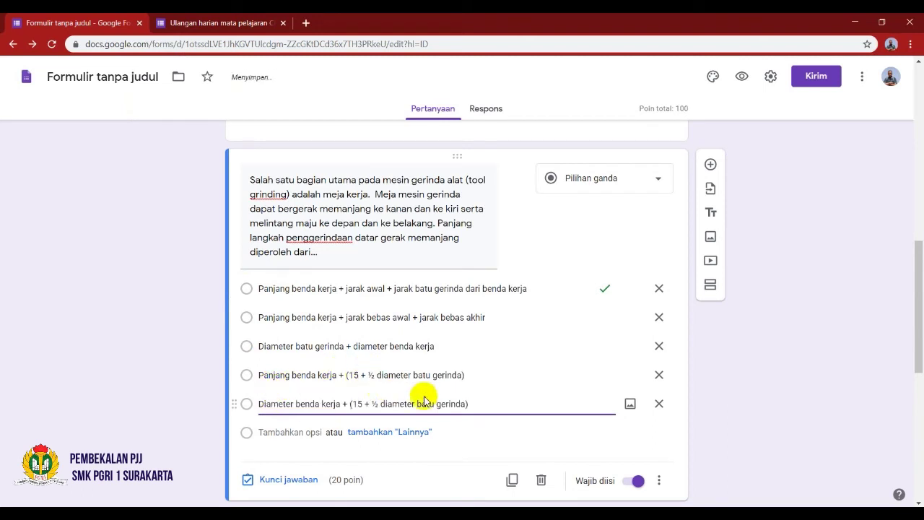
{"action": "scroll", "coordinate": [390, 394], "scroll_direction": "down", "scroll_amount": 1}
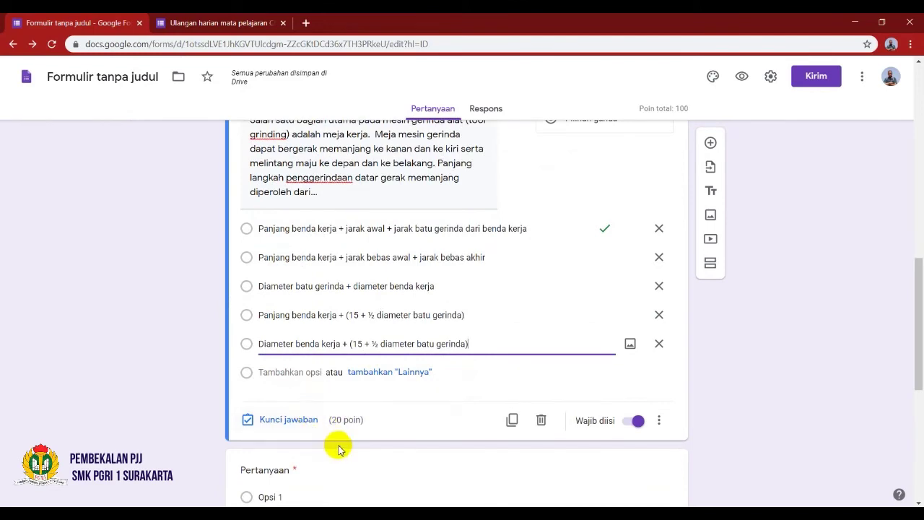
Return to the Word document and undo the removal of the A–E lettering on question 3's options
{"action": "key", "text": "alt+Tab"}
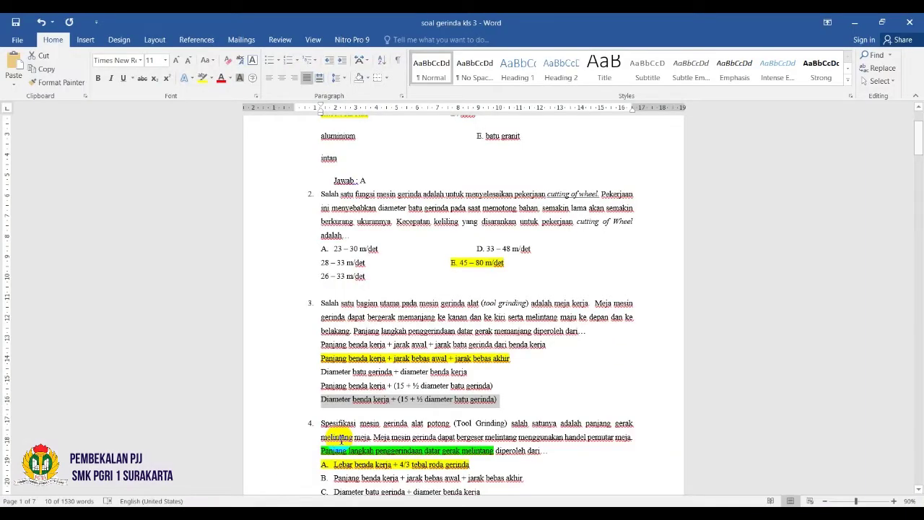
{"action": "left_click", "coordinate": [323, 359]}
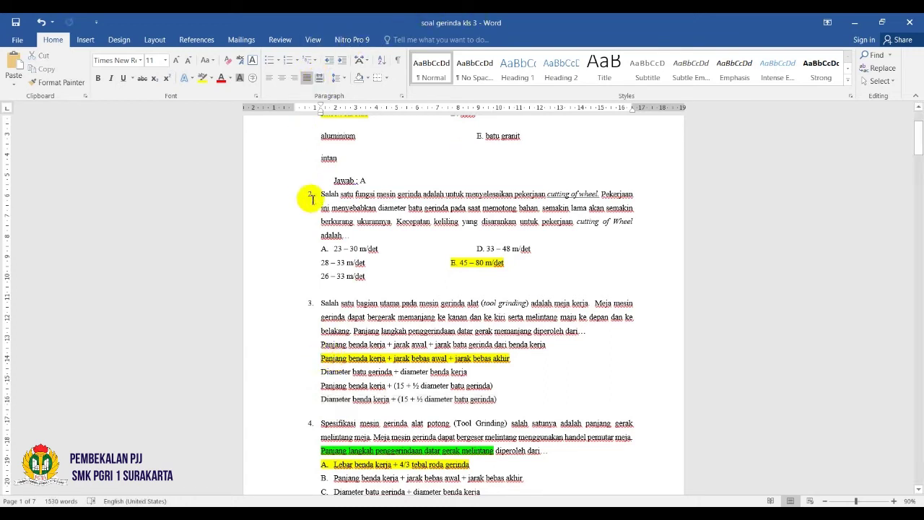
{"action": "key", "text": "ctrl+z"}
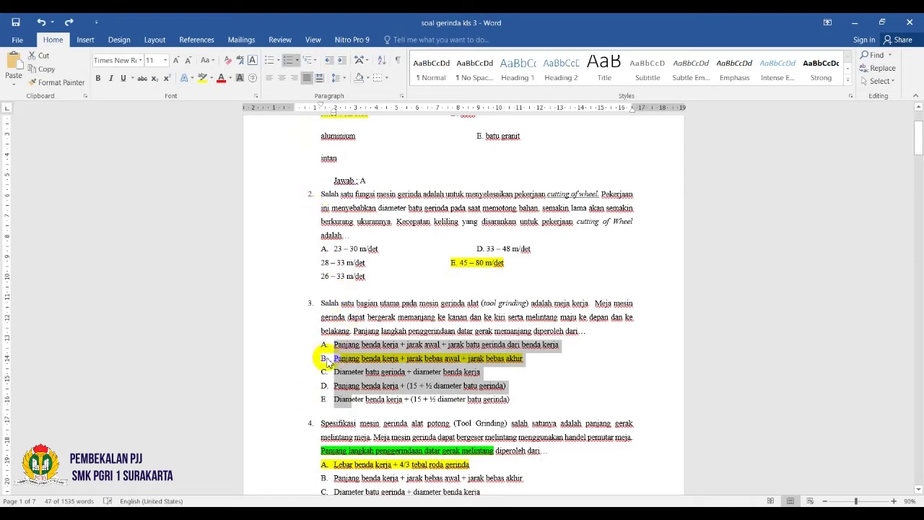
Set "Panjang benda kerja + jarak bebas awal + jarak bebas akhir" as the third form question's only correct answer, clearing the first option from the answer key
{"action": "key", "text": "alt+Tab"}
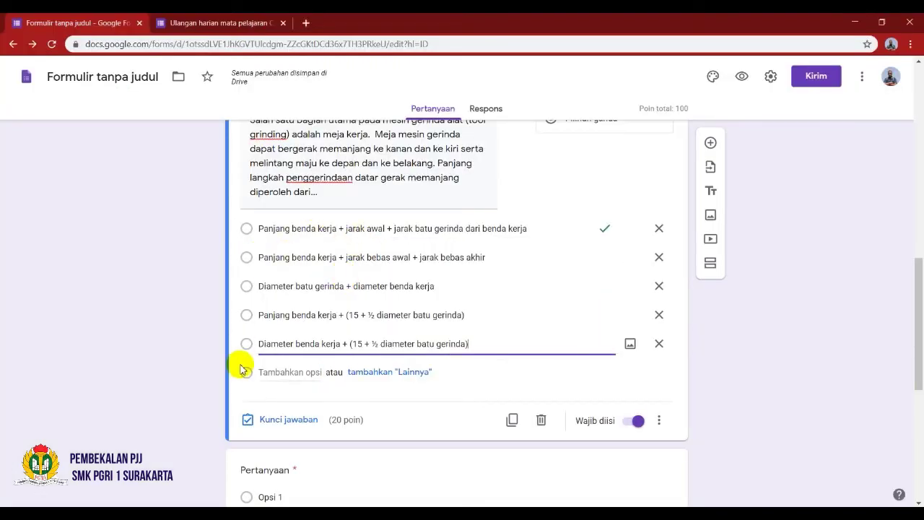
{"action": "left_click", "coordinate": [282, 420]}
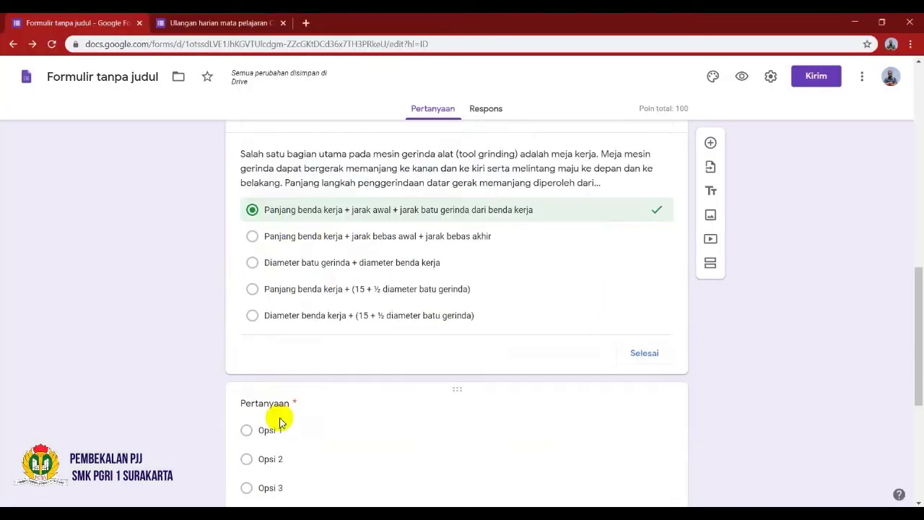
{"action": "left_click", "coordinate": [252, 251]}
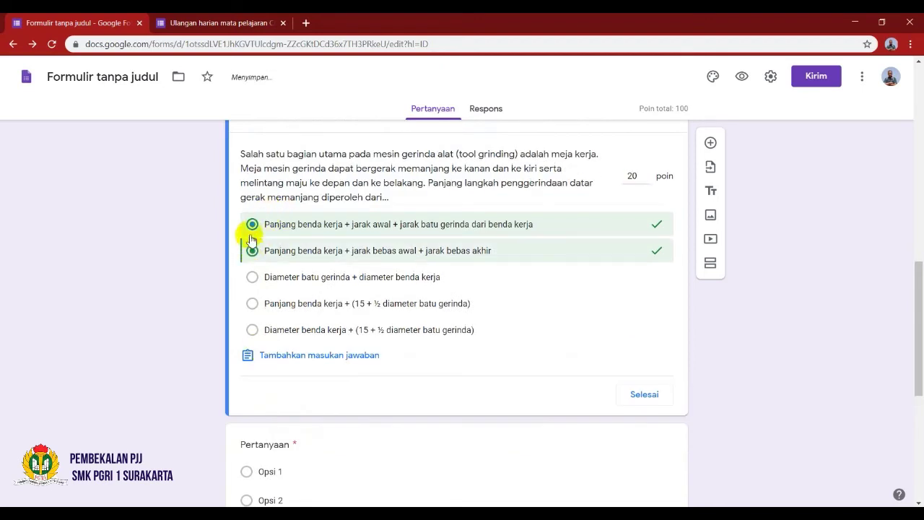
{"action": "left_click", "coordinate": [253, 225]}
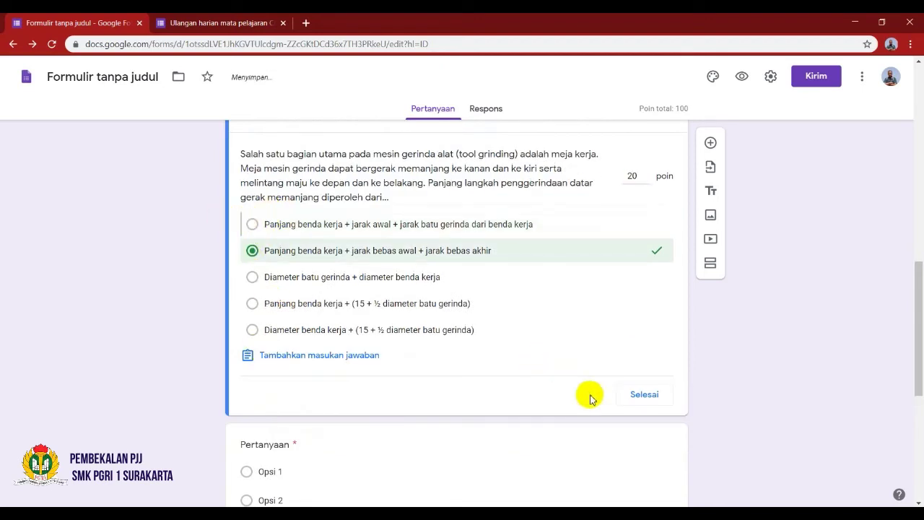
{"action": "left_click", "coordinate": [642, 398]}
Switch to the Word document, restore it to a smaller window over the form, and bring question 4 into view
{"action": "scroll", "coordinate": [491, 351], "scroll_direction": "down", "scroll_amount": 5}
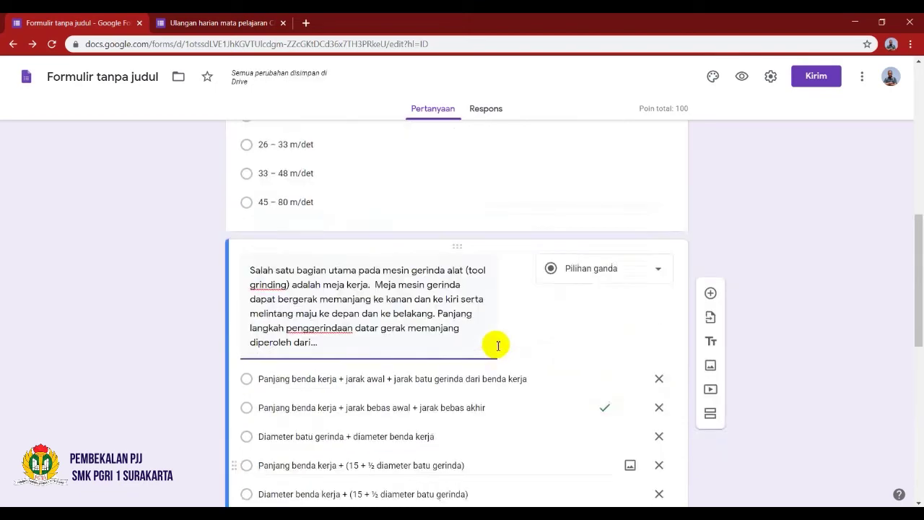
{"action": "scroll", "coordinate": [495, 350], "scroll_direction": "up", "scroll_amount": 3}
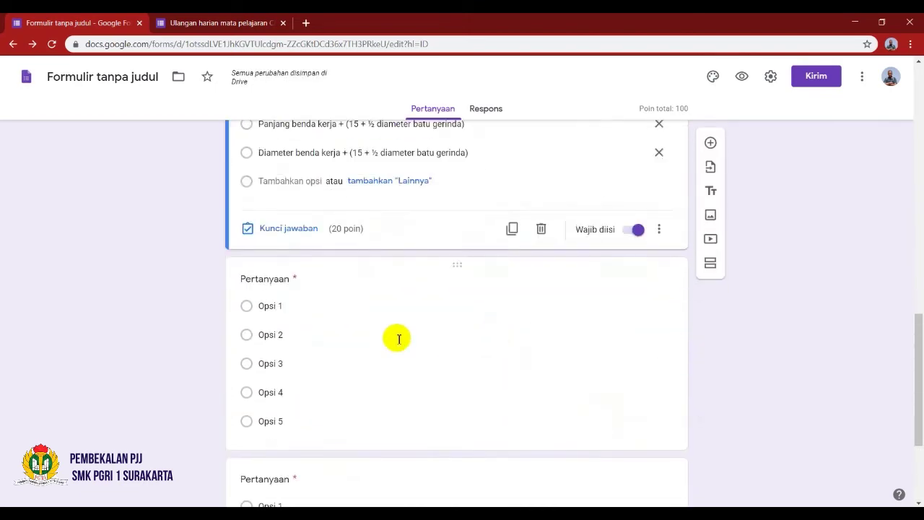
{"action": "key", "text": "alt+Tab"}
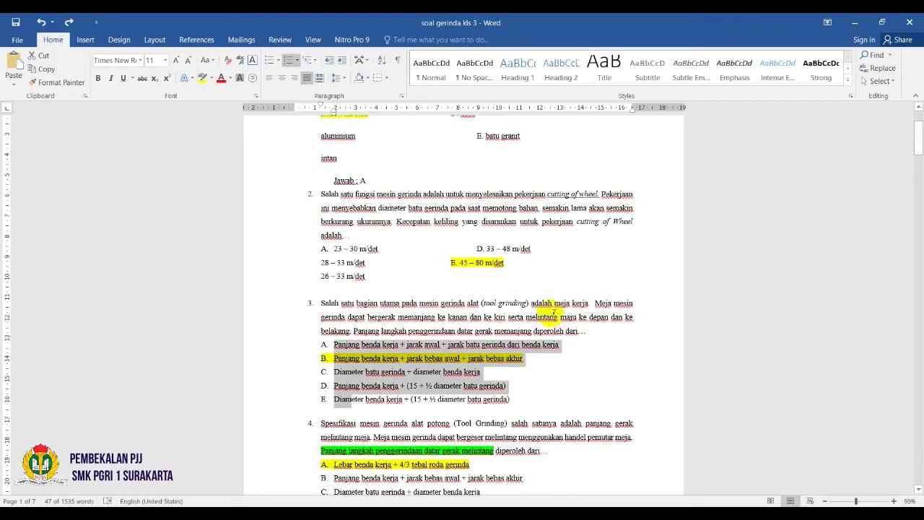
{"action": "scroll", "coordinate": [456, 332], "scroll_direction": "down", "scroll_amount": 2}
{"action": "scroll", "coordinate": [446, 349], "scroll_direction": "down", "scroll_amount": 1}
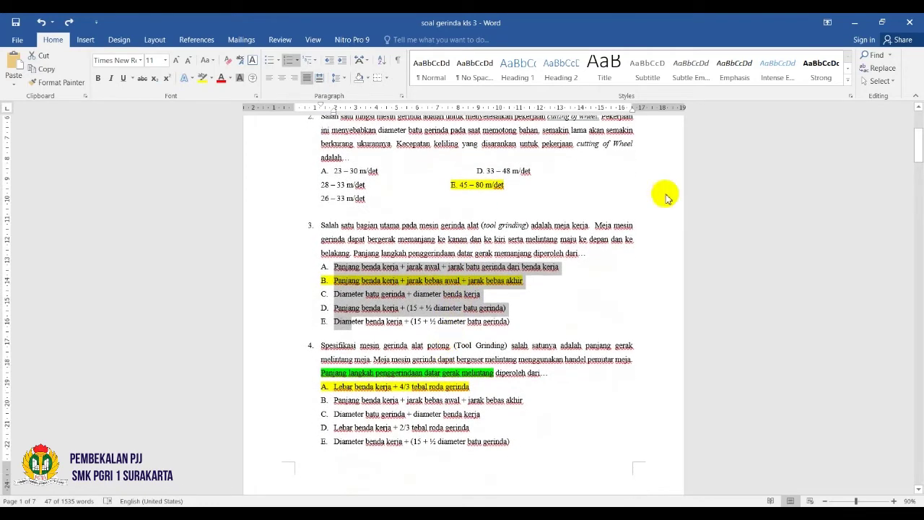
{"action": "left_click", "coordinate": [882, 22]}
{"action": "left_click_drag", "start_coordinate": [433, 52], "coordinate": [798, 36]}
{"action": "scroll", "coordinate": [763, 238], "scroll_direction": "down", "scroll_amount": 3}
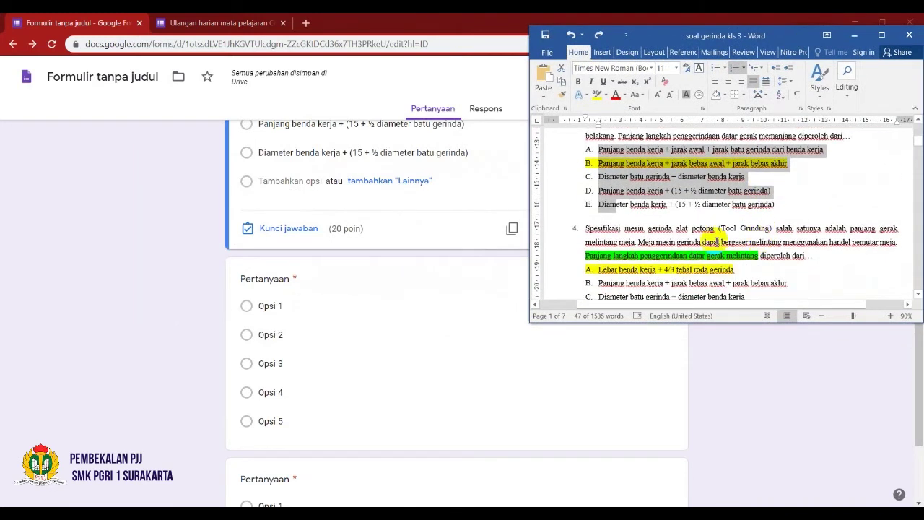
Copy question 4's text from Word into the fourth form question's title and delete the leading "4." numbering
{"action": "left_click_drag", "start_coordinate": [817, 256], "coordinate": [584, 226]}
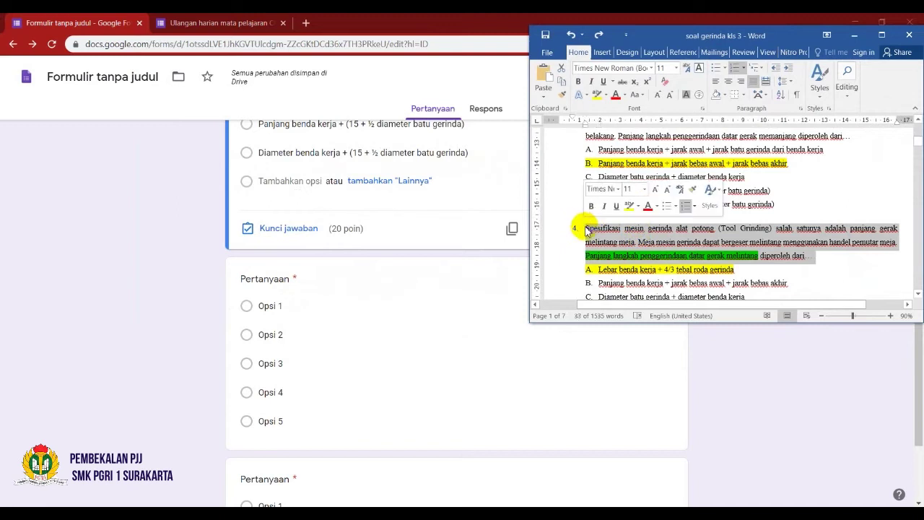
{"action": "right_click", "coordinate": [617, 236]}
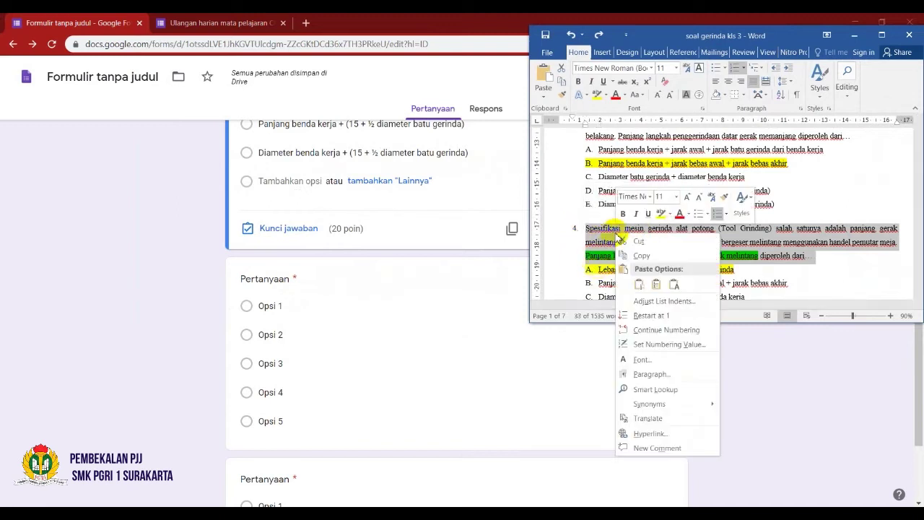
{"action": "left_click", "coordinate": [638, 255]}
{"action": "left_click", "coordinate": [299, 287]}
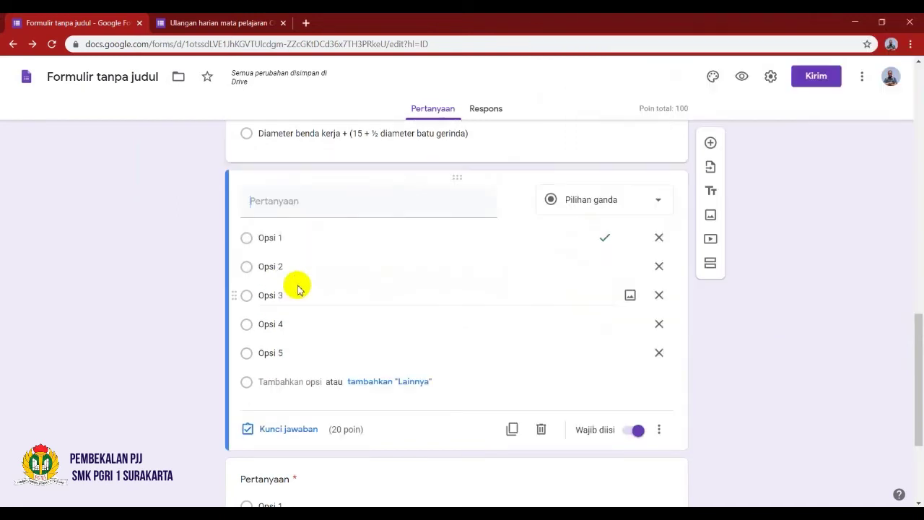
{"action": "right_click", "coordinate": [289, 203]}
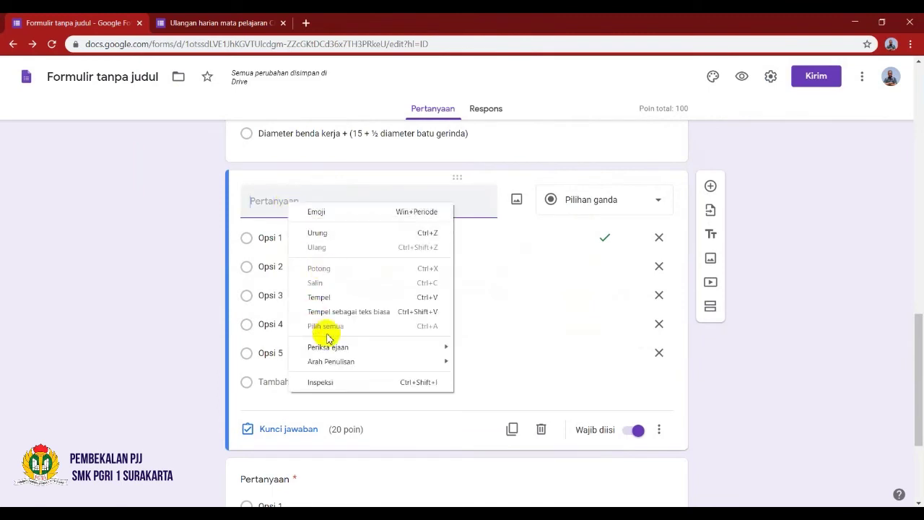
{"action": "left_click", "coordinate": [323, 299]}
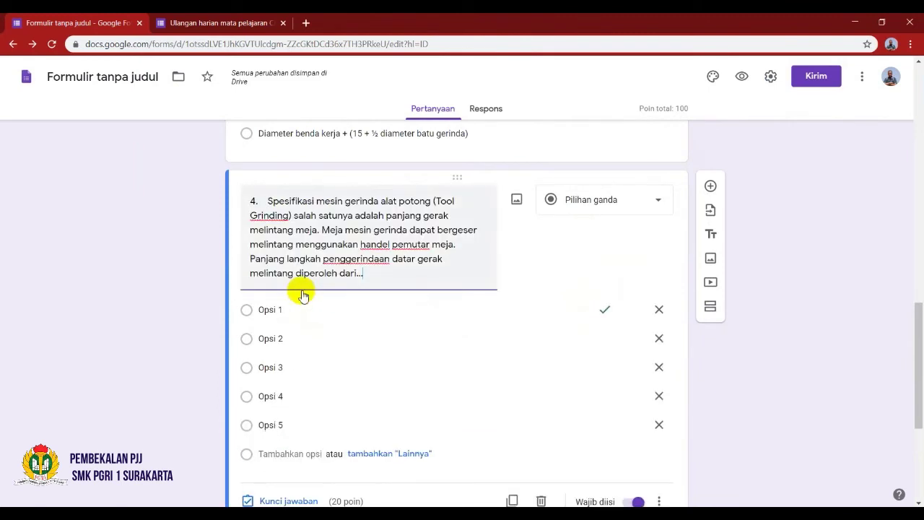
{"action": "key", "text": "BackSpace"}
{"action": "key", "text": "BackSpace"}
{"action": "key", "text": "BackSpace"}
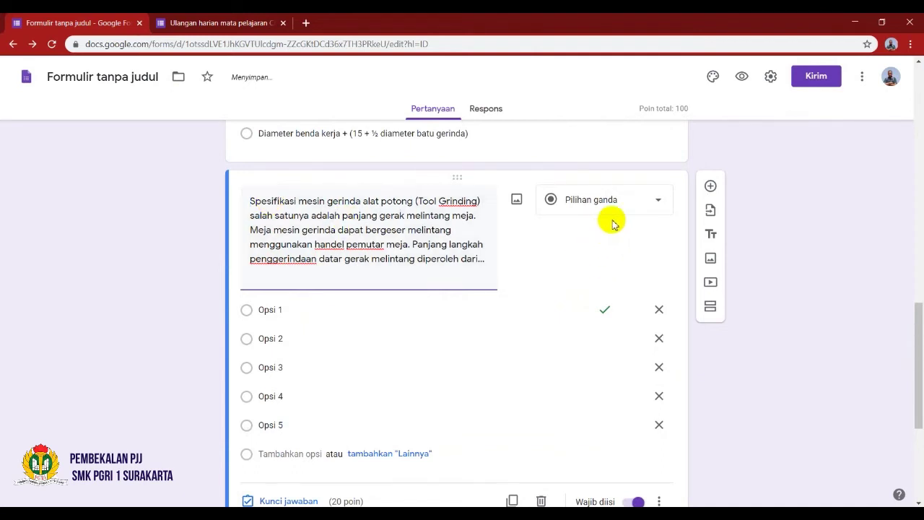
Remove the A–E lettering from question 4's five answer options in the Word document
{"action": "key", "text": "alt+Tab"}
{"action": "scroll", "coordinate": [666, 239], "scroll_direction": "down", "scroll_amount": 2}
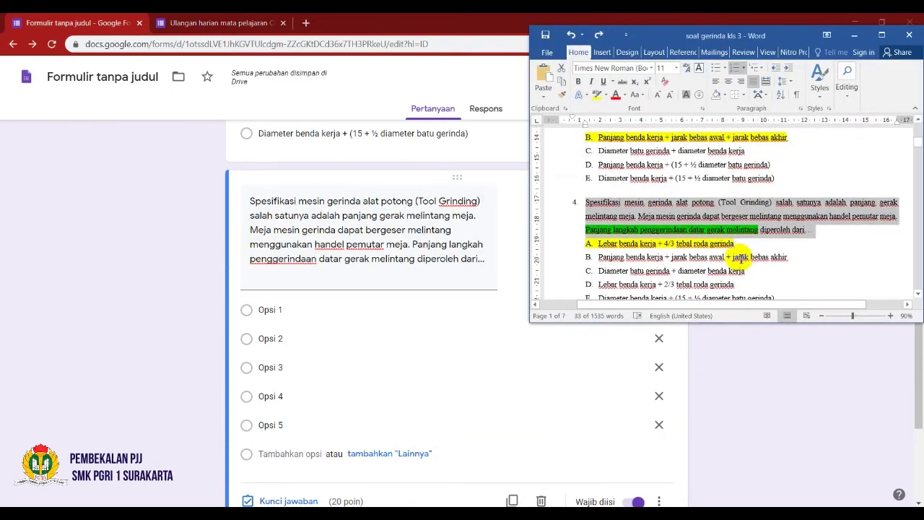
{"action": "scroll", "coordinate": [666, 238], "scroll_direction": "down", "scroll_amount": 1}
{"action": "left_click_drag", "start_coordinate": [602, 194], "coordinate": [630, 247]}
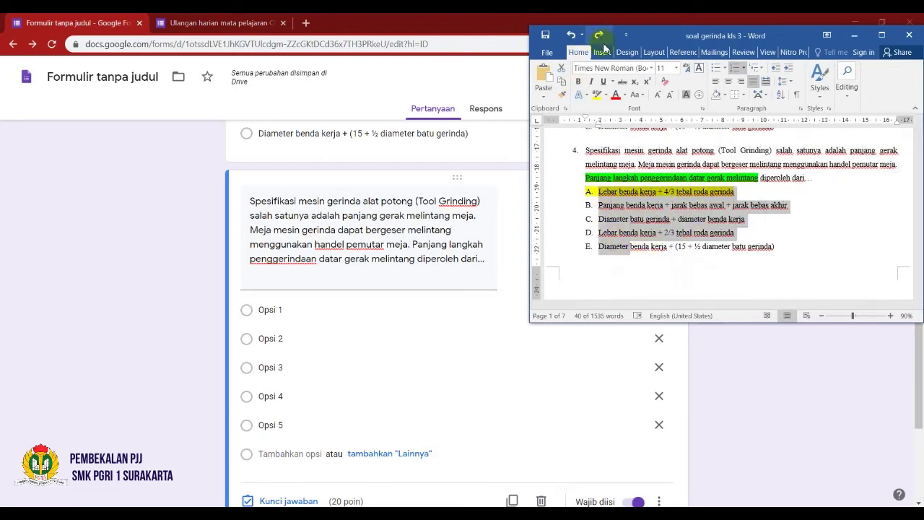
{"action": "left_click", "coordinate": [744, 70]}
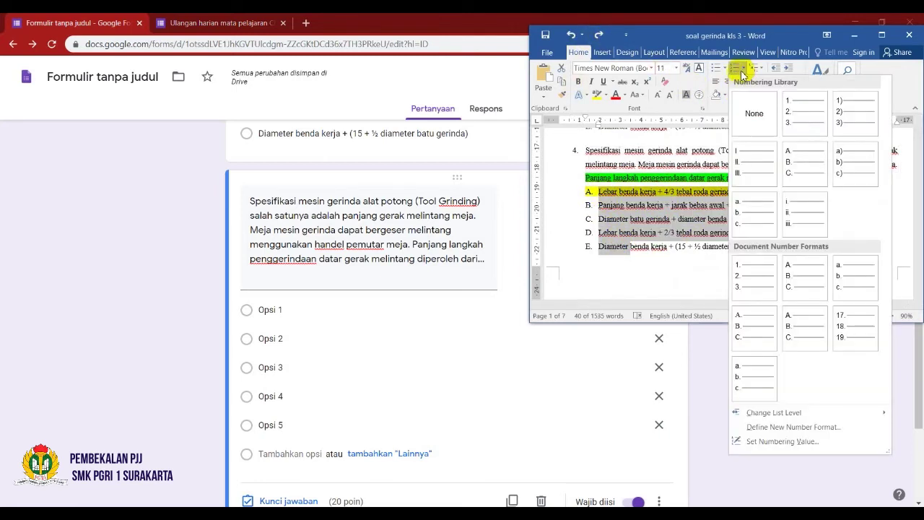
{"action": "left_click", "coordinate": [751, 112]}
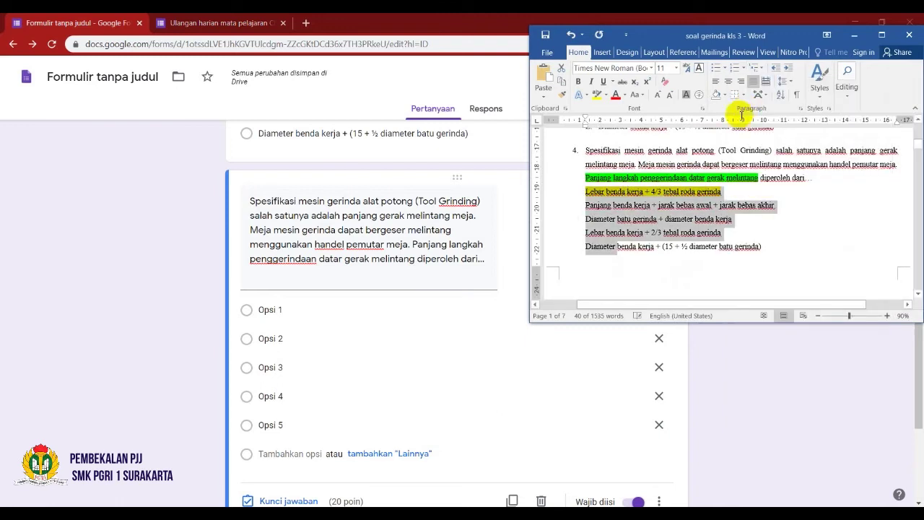
{"action": "left_click", "coordinate": [629, 223]}
Copy "Lebar benda kerja + 4/3 tebal roda gerinda" from Word into Opsi 1 of the fourth form question
{"action": "left_click_drag", "start_coordinate": [722, 192], "coordinate": [580, 198]}
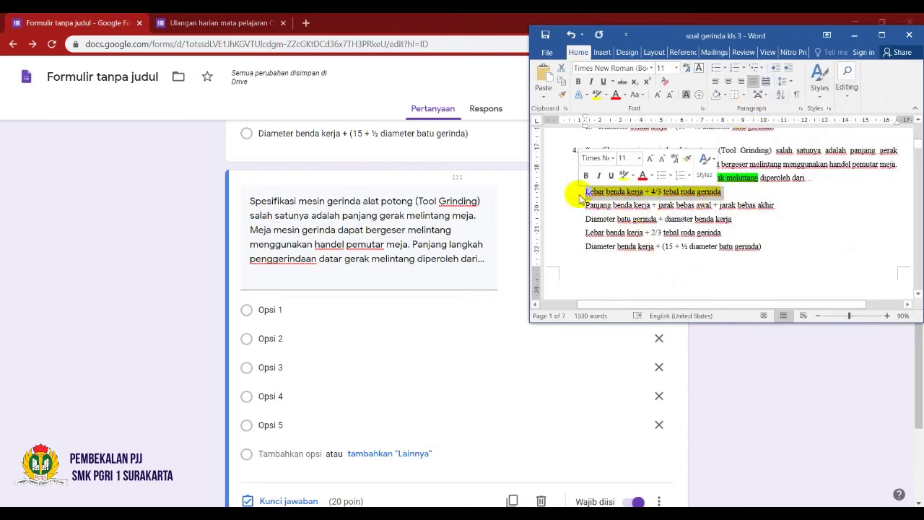
{"action": "right_click", "coordinate": [579, 194]}
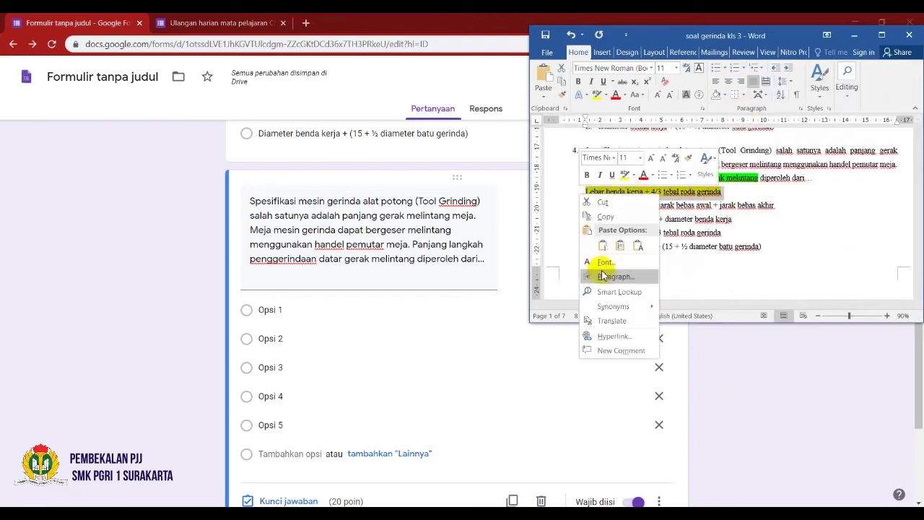
{"action": "right_click", "coordinate": [668, 193]}
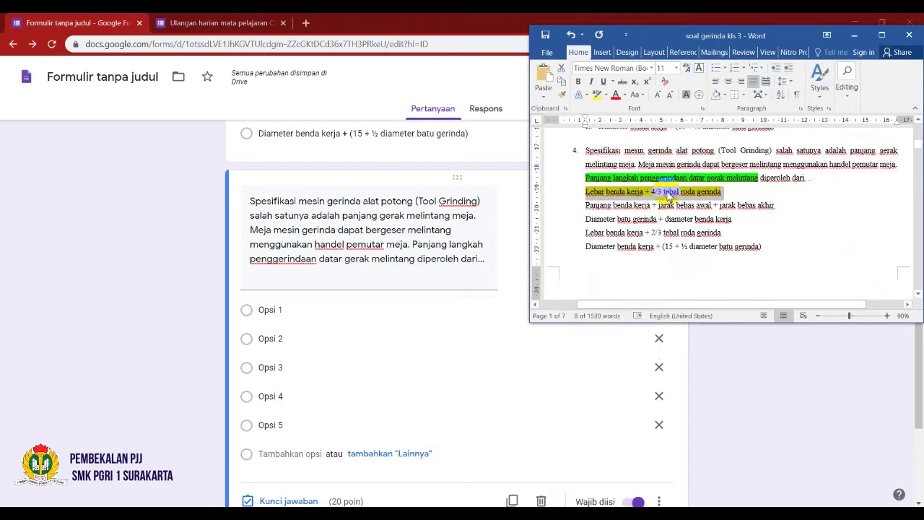
{"action": "left_click", "coordinate": [683, 214]}
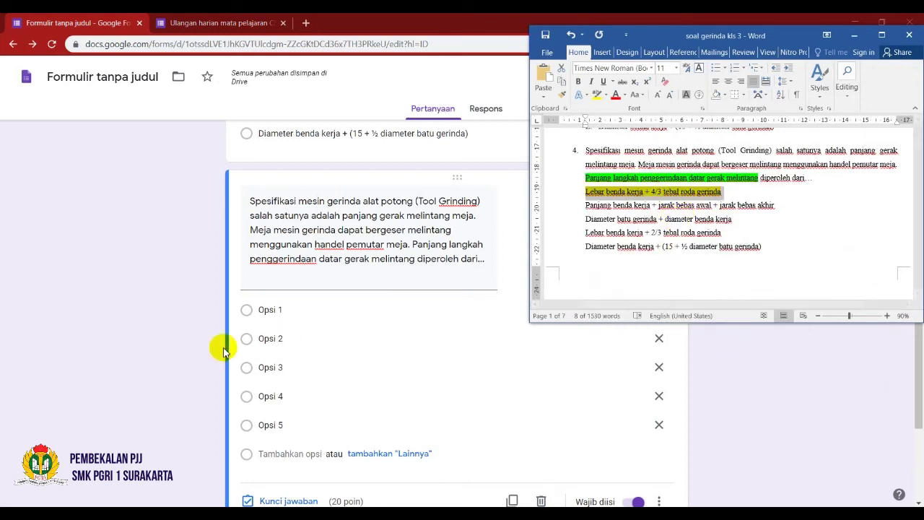
{"action": "left_click", "coordinate": [285, 310]}
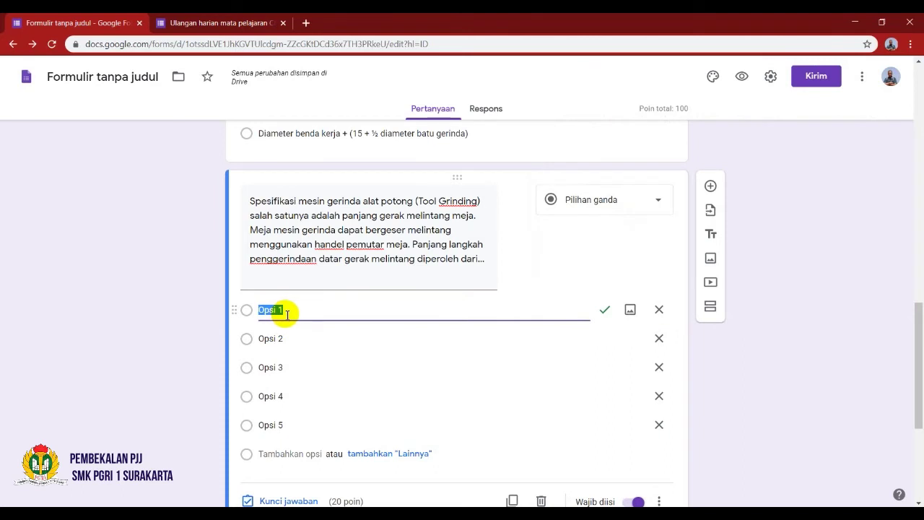
{"action": "right_click", "coordinate": [275, 312]}
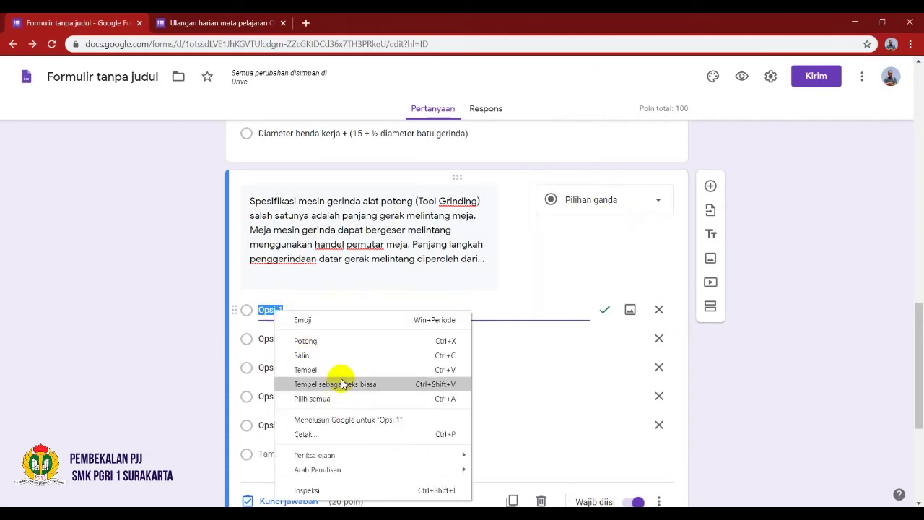
{"action": "left_click", "coordinate": [306, 370]}
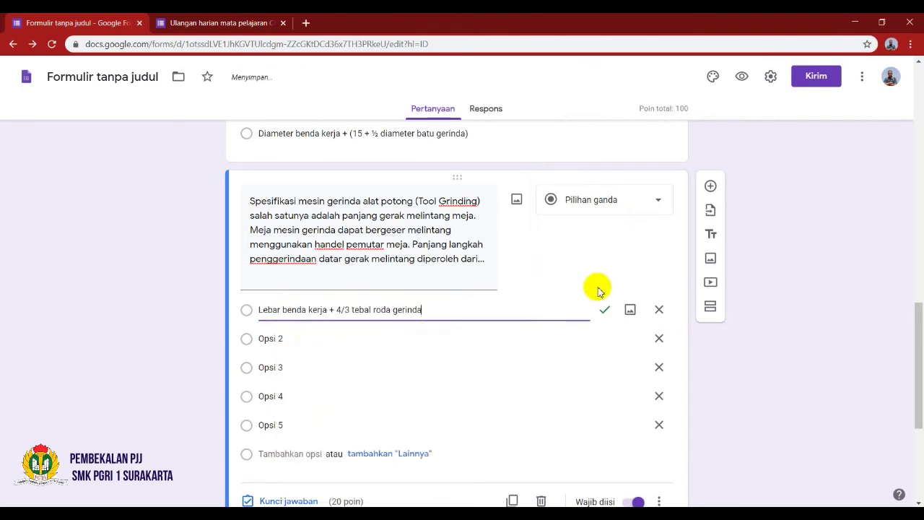
Copy "Panjang benda kerja + jarak bebas awal + jarak bebas akhir" from Word into Opsi 2 of the fourth form question
{"action": "key", "text": "alt+Tab"}
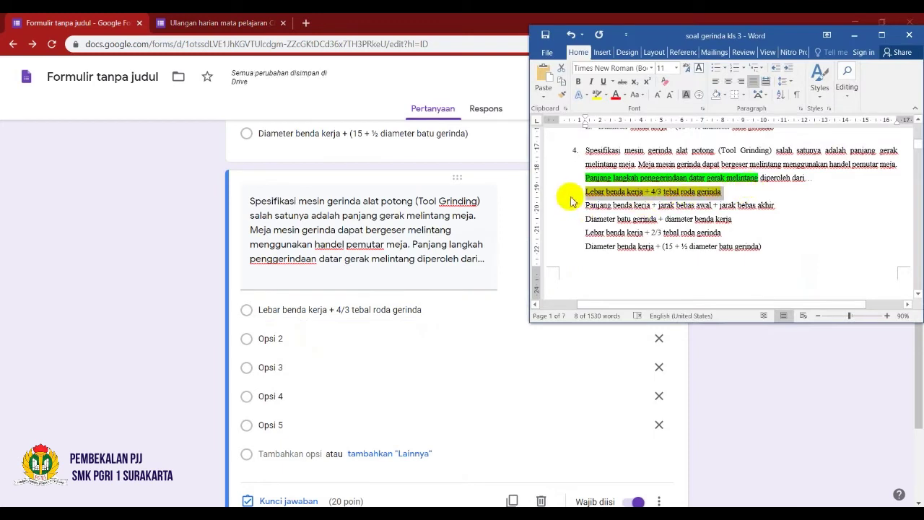
{"action": "left_click_drag", "start_coordinate": [556, 207], "coordinate": [793, 207]}
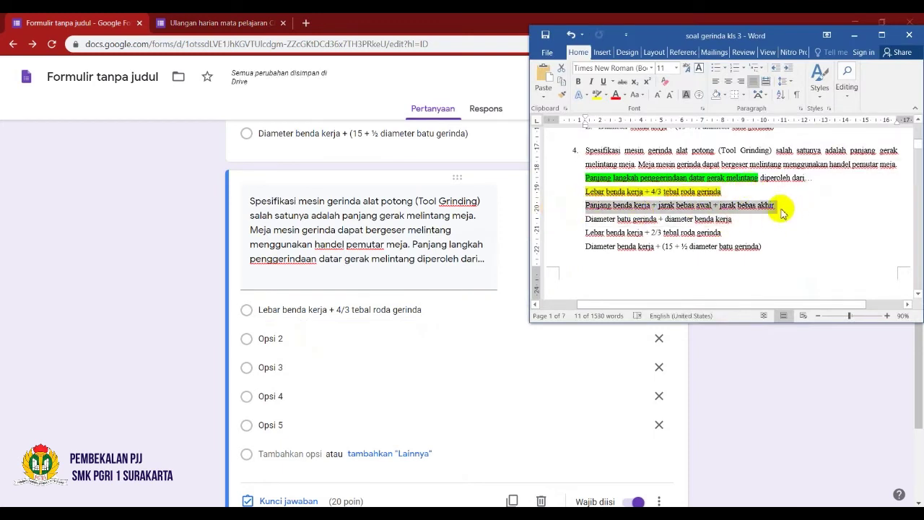
{"action": "left_click", "coordinate": [297, 338]}
{"action": "key", "text": "ctrl+v"}
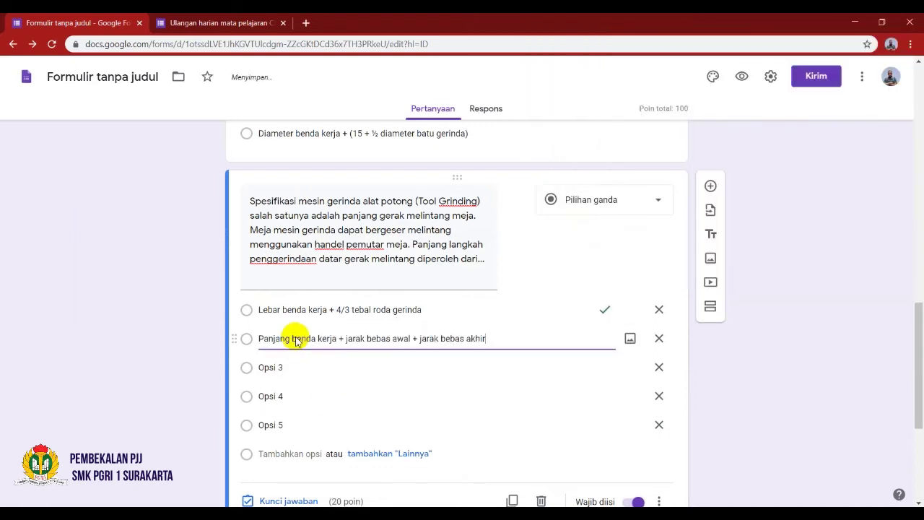
Copy "Diameter batu gerinda + diameter benda kerja" from Word into Opsi 3 of the fourth form question
{"action": "key", "text": "alt+Tab"}
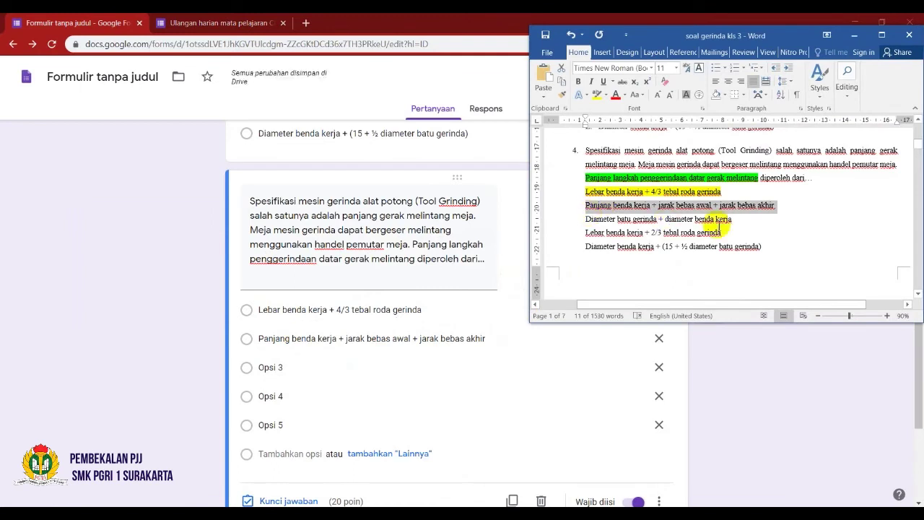
{"action": "left_click_drag", "start_coordinate": [741, 220], "coordinate": [580, 219]}
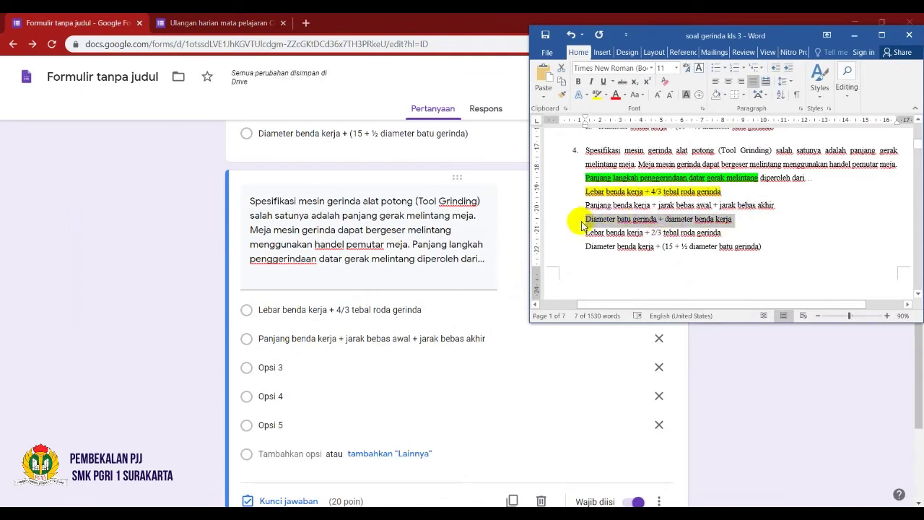
{"action": "left_click", "coordinate": [277, 368]}
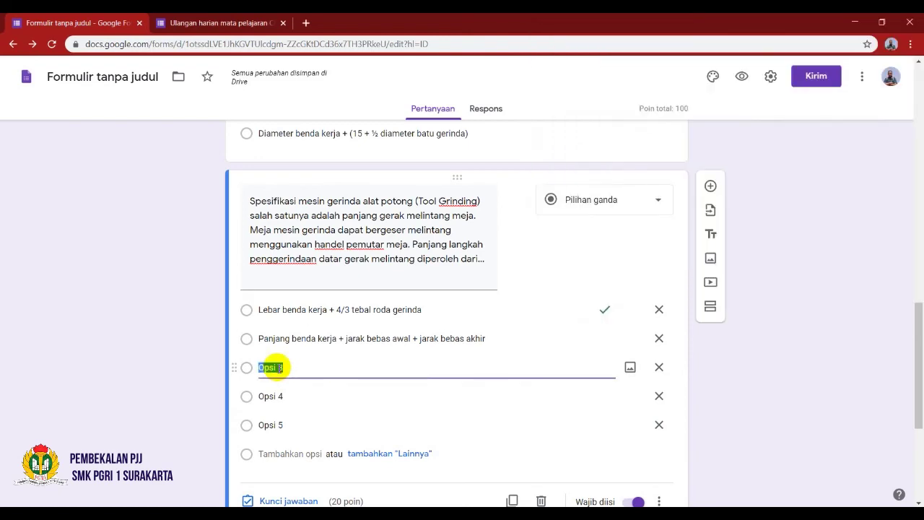
{"action": "key", "text": "ctrl+v"}
Copy "Lebar benda kerja + 2/3 tebal roda gerinda" from Word into Opsi 4 of the fourth form question
{"action": "key", "text": "alt+Tab"}
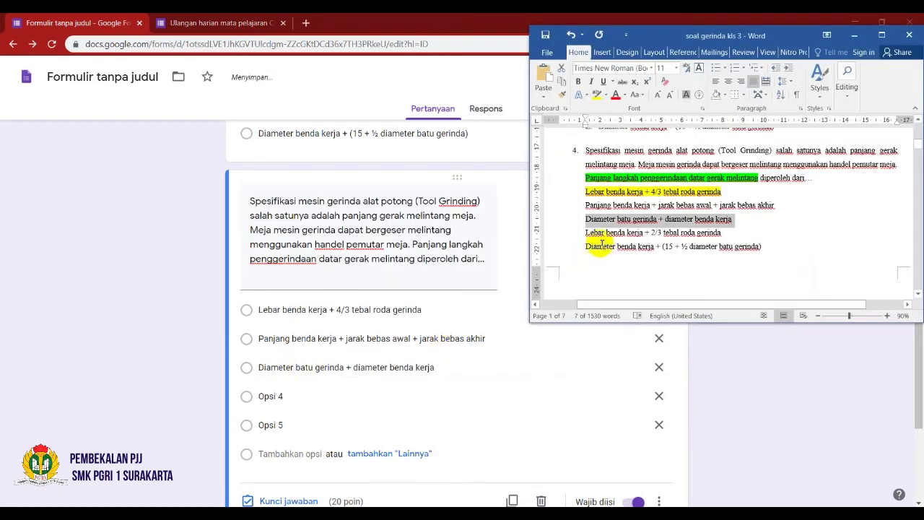
{"action": "left_click_drag", "start_coordinate": [580, 235], "coordinate": [722, 234]}
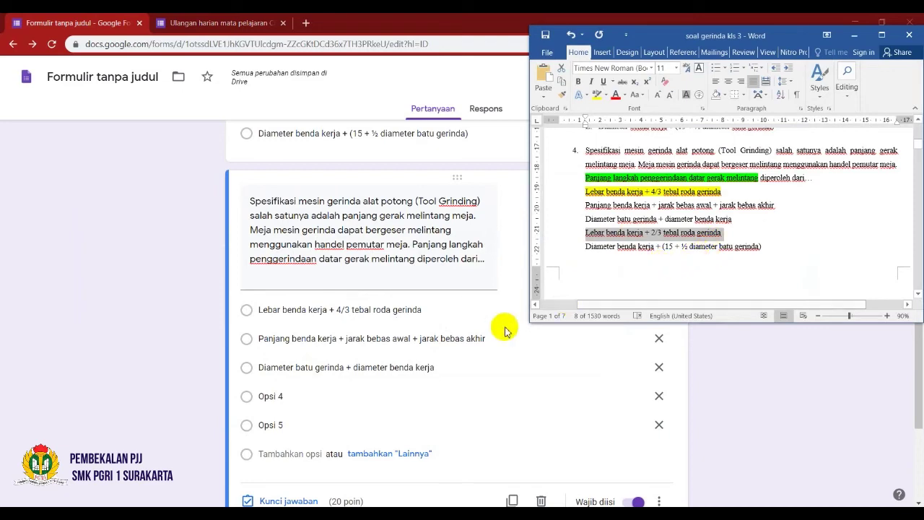
{"action": "key", "text": "alt+Tab"}
{"action": "left_click", "coordinate": [303, 396]}
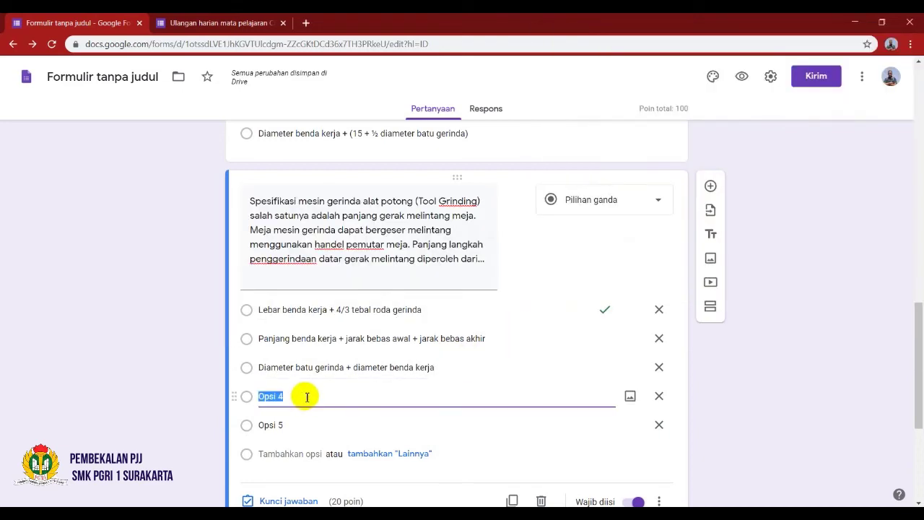
{"action": "key", "text": "ctrl+v"}
Copy "Diameter benda kerja + (15 + ½ diameter batu gerinda)" from Word into Opsi 5 of the fourth form question
{"action": "key", "text": "alt+Tab"}
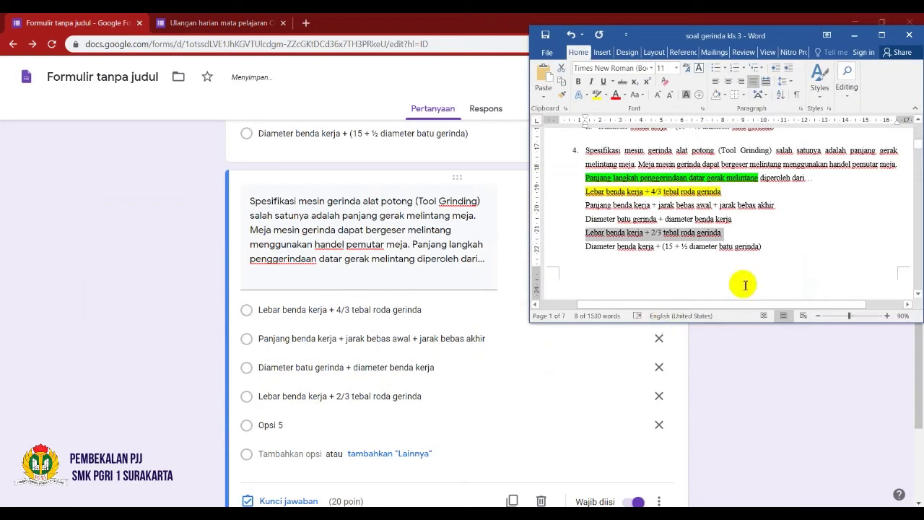
{"action": "left_click_drag", "start_coordinate": [764, 247], "coordinate": [573, 251]}
{"action": "key", "text": "alt+Tab"}
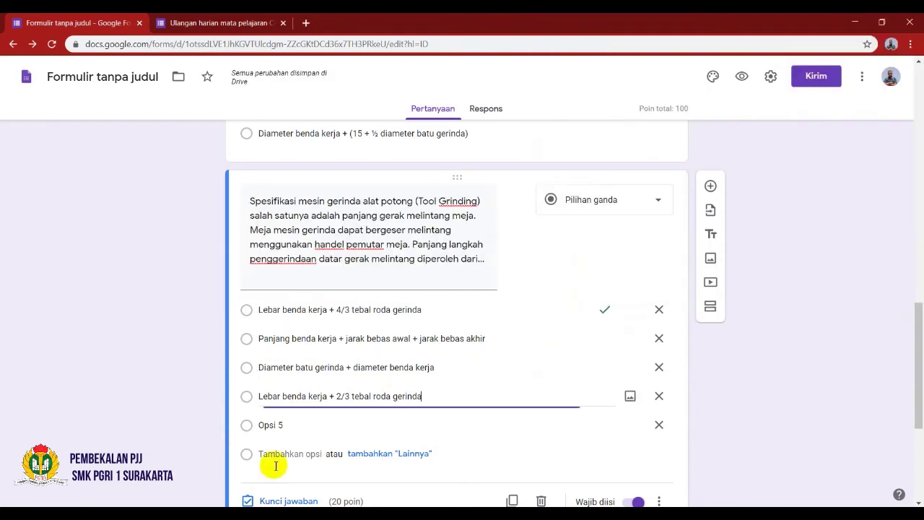
{"action": "left_click", "coordinate": [288, 426]}
{"action": "key", "text": "ctrl+v"}
Return to the Word document and undo the removal of the A–E lettering on question 4's options
{"action": "scroll", "coordinate": [372, 423], "scroll_direction": "down", "scroll_amount": 2}
{"action": "key", "text": "alt+Tab"}
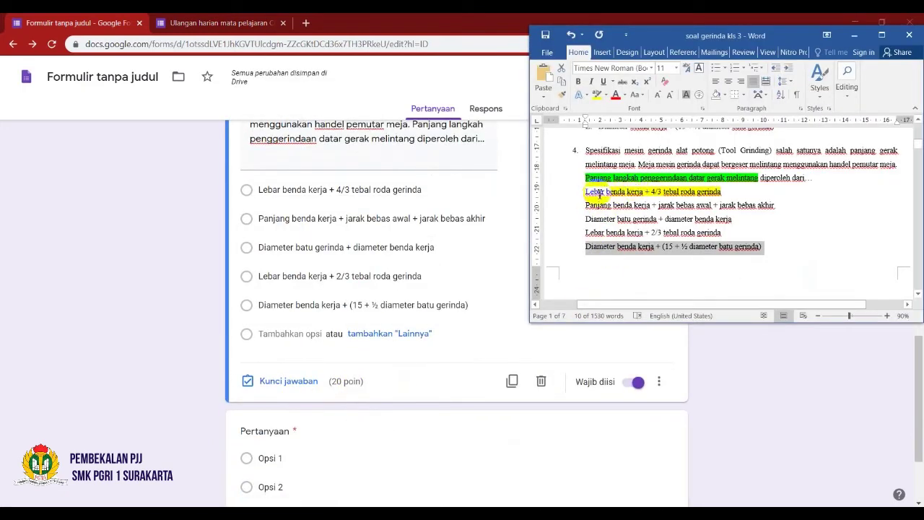
{"action": "left_click", "coordinate": [570, 36]}
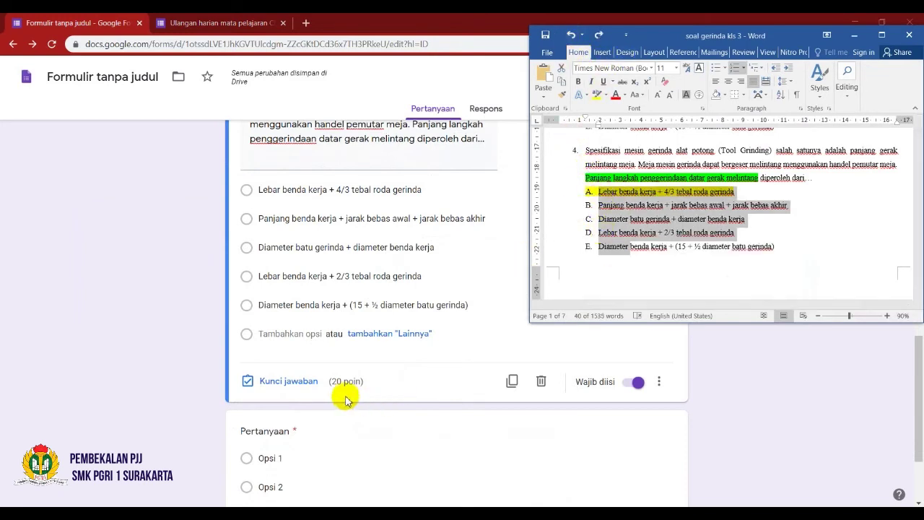
Check in the fourth question's answer key that "Lebar benda kerja + 4/3 tebal roda gerinda" is marked correct
{"action": "left_click", "coordinate": [289, 381]}
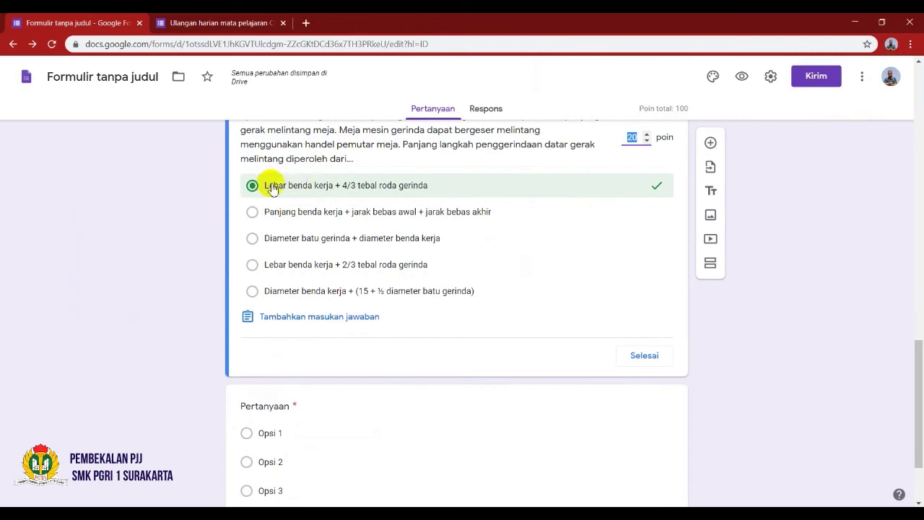
{"action": "left_click", "coordinate": [644, 355]}
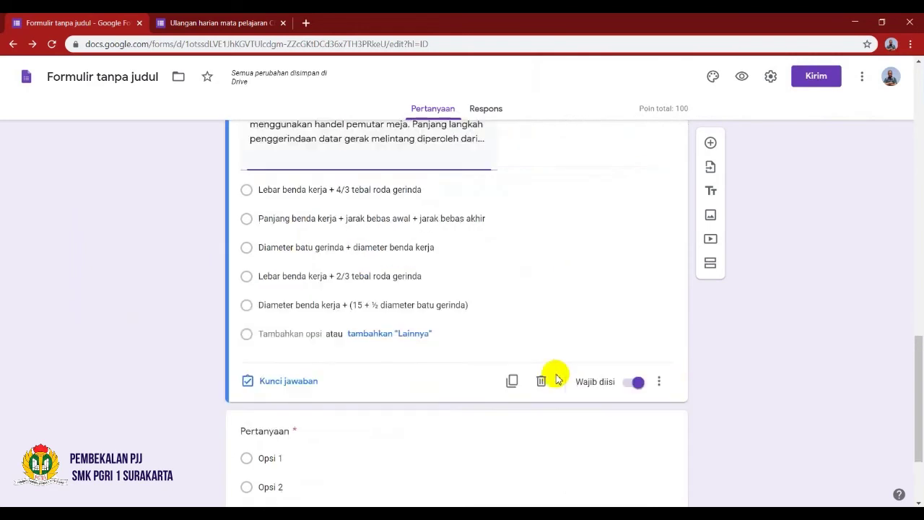
Copy the text of question 6, about grinding a rectangular block, from the Word document into the fifth form question's title
{"action": "scroll", "coordinate": [457, 416], "scroll_direction": "down", "scroll_amount": 2}
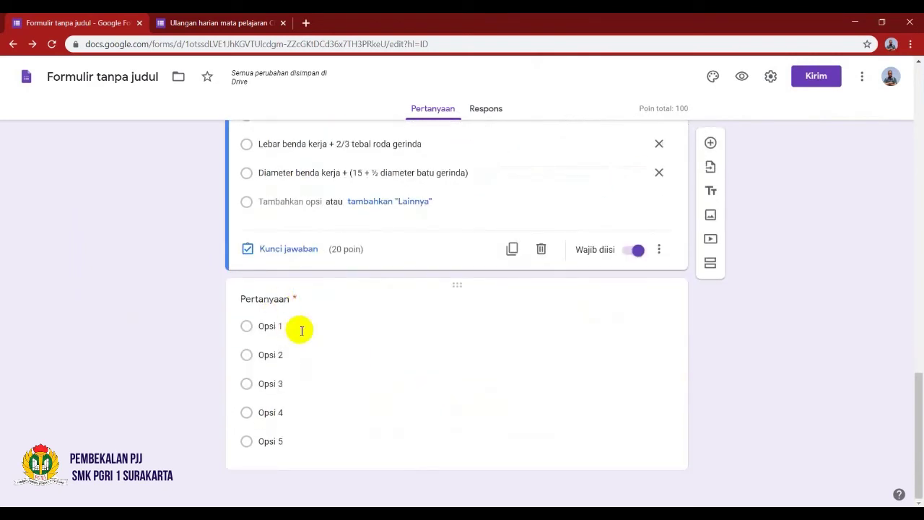
{"action": "key", "text": "alt+Tab"}
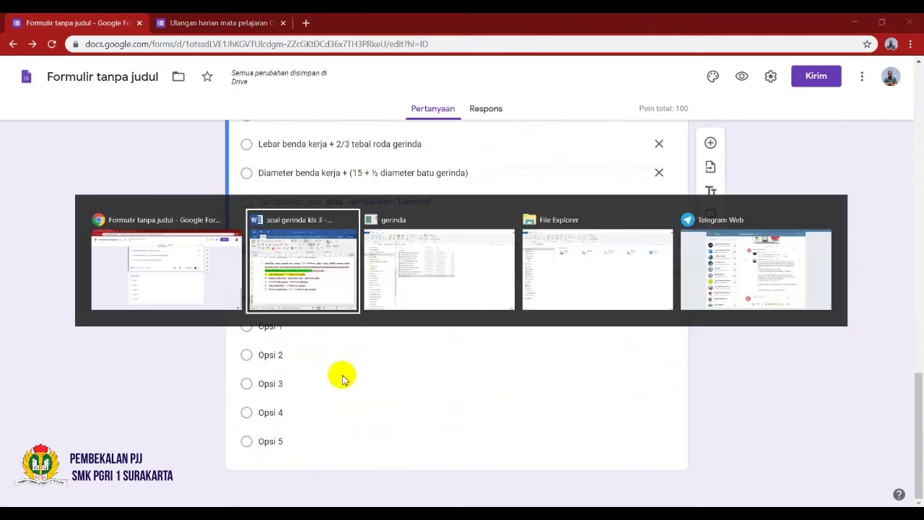
{"action": "scroll", "coordinate": [712, 227], "scroll_direction": "down", "scroll_amount": 5}
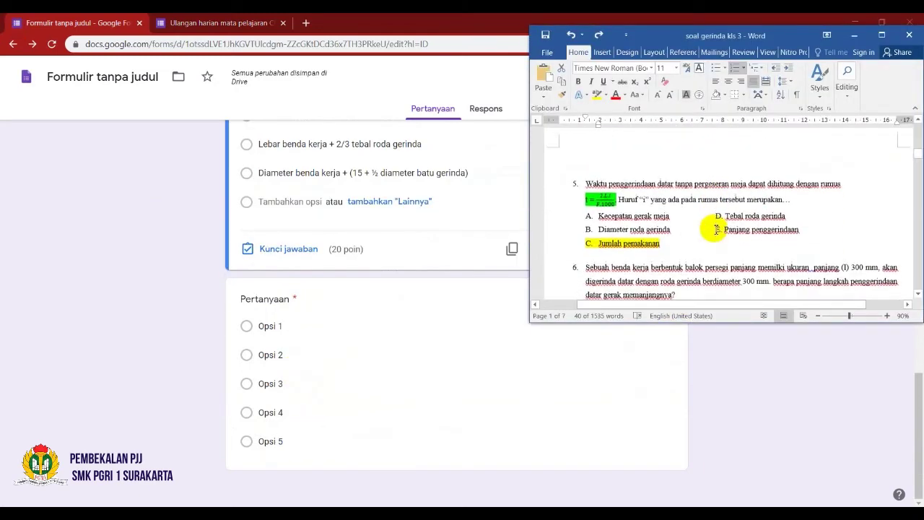
{"action": "scroll", "coordinate": [688, 237], "scroll_direction": "down", "scroll_amount": 3}
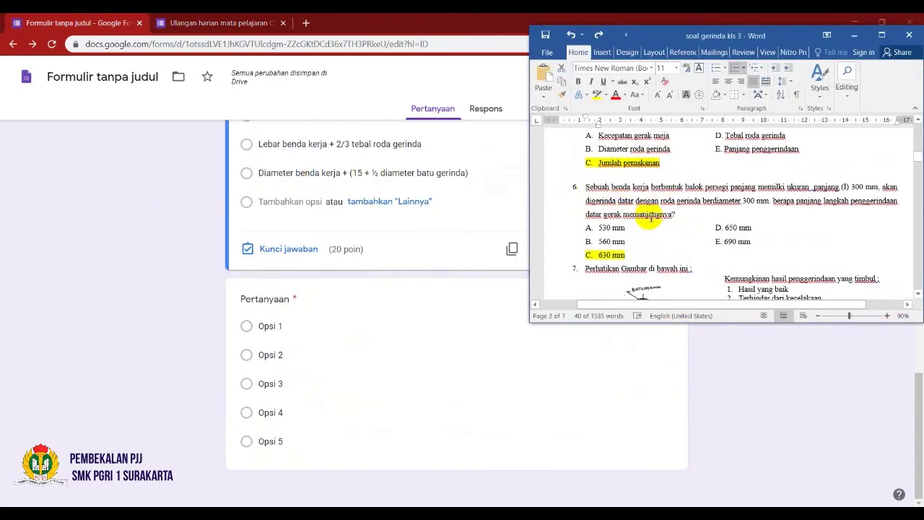
{"action": "left_click_drag", "start_coordinate": [682, 215], "coordinate": [578, 175]}
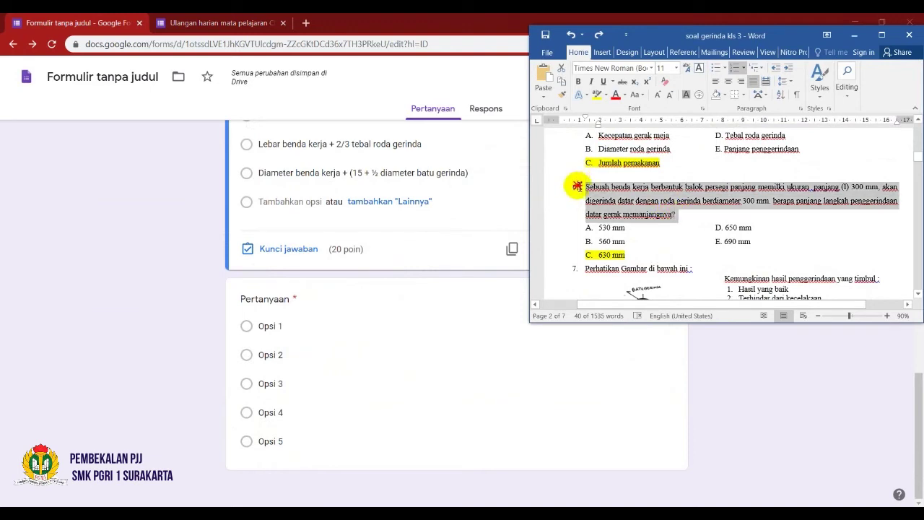
{"action": "key", "text": "ctrl+c"}
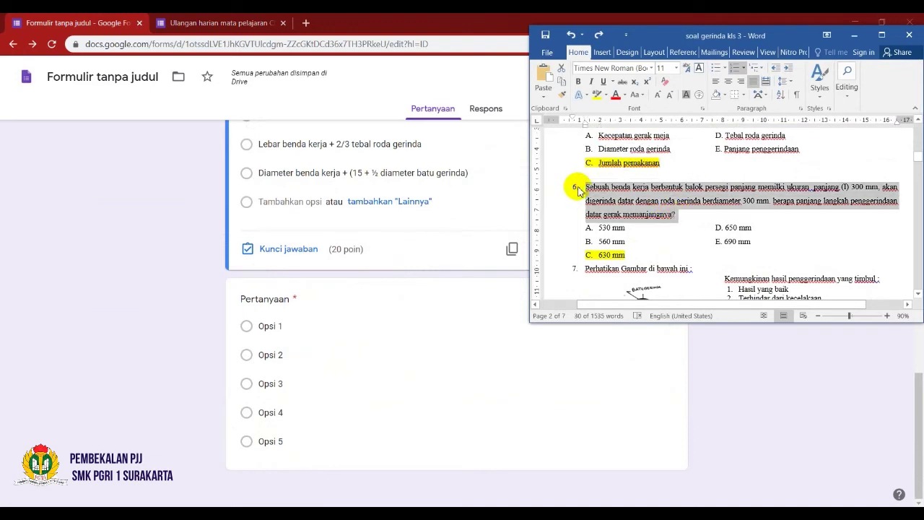
{"action": "left_click", "coordinate": [325, 309]}
{"action": "key", "text": "ctrl+v"}
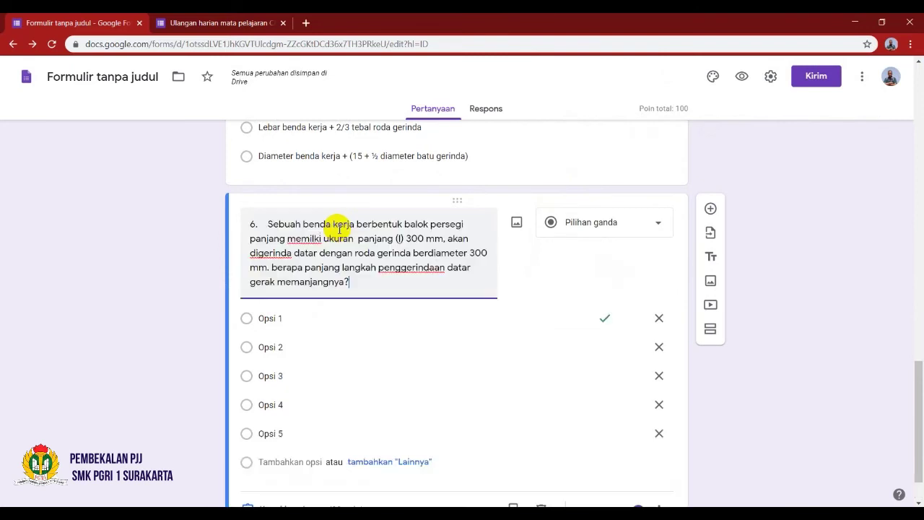
Remove the number "6." and its spacing from the start of the fifth form question's text
{"action": "left_click", "coordinate": [269, 225]}
{"action": "key", "text": "BackSpace"}
{"action": "key", "text": "BackSpace"}
{"action": "key", "text": "BackSpace"}
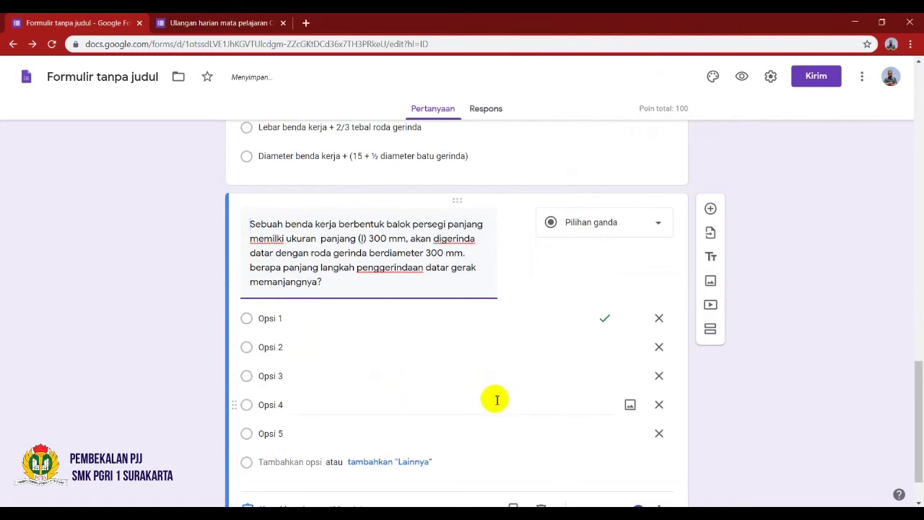
Copy "530 mm" from question 6 in Word into Opsi 1 of the fifth form question
{"action": "key", "text": "alt+Tab"}
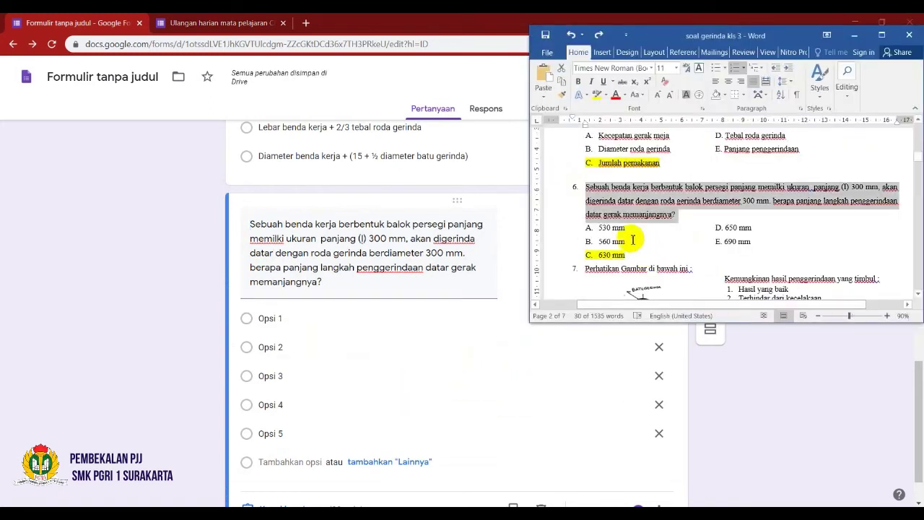
{"action": "left_click", "coordinate": [599, 227]}
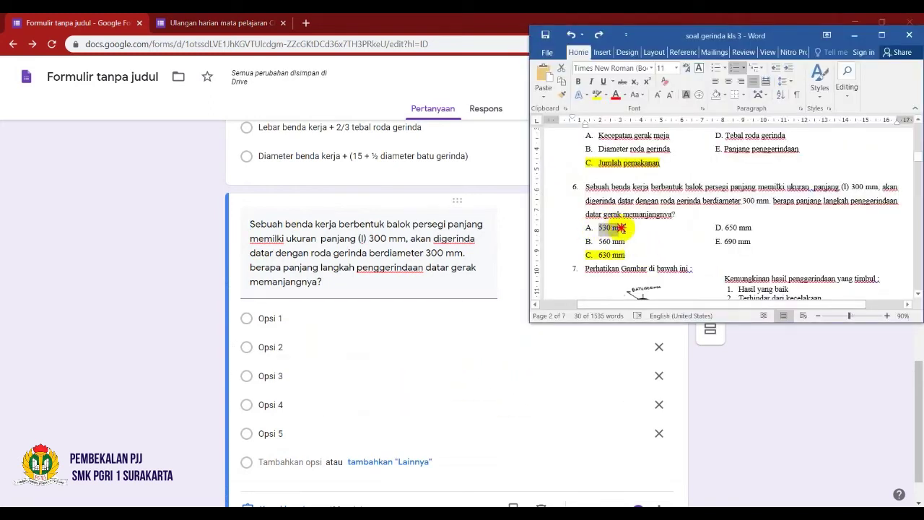
{"action": "left_click_drag", "start_coordinate": [622, 227], "coordinate": [625, 229]}
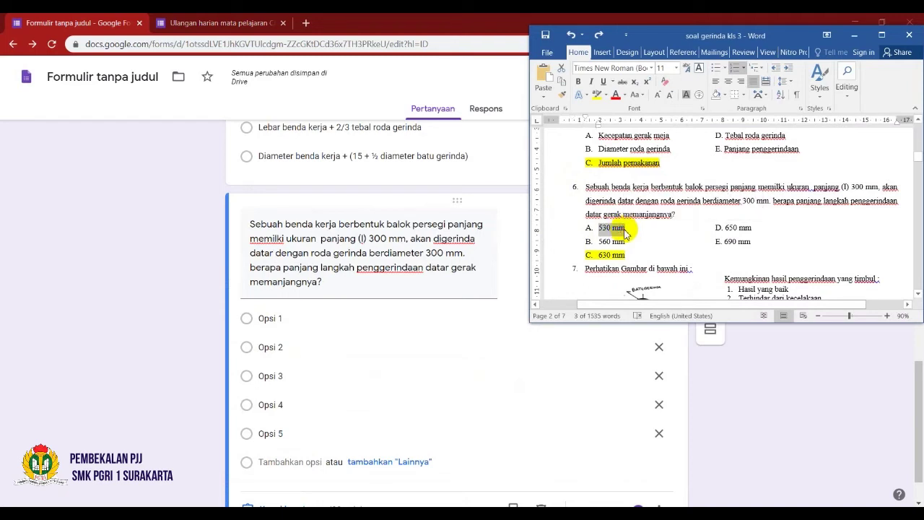
{"action": "left_click", "coordinate": [464, 268]}
{"action": "left_click", "coordinate": [273, 318]}
{"action": "key", "text": "ctrl+v"}
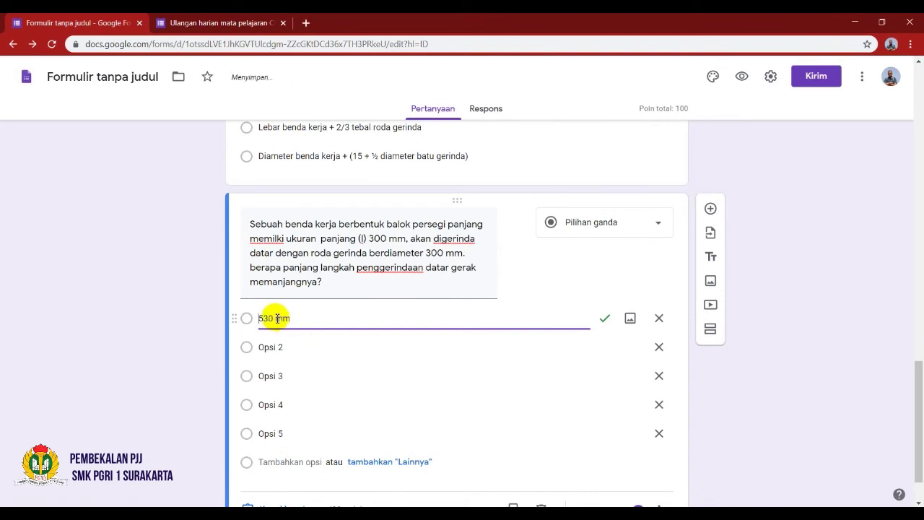
Return to the Word document and remove the automatic A–C lettering from question 6's answer options
{"action": "key", "text": "alt+Tab"}
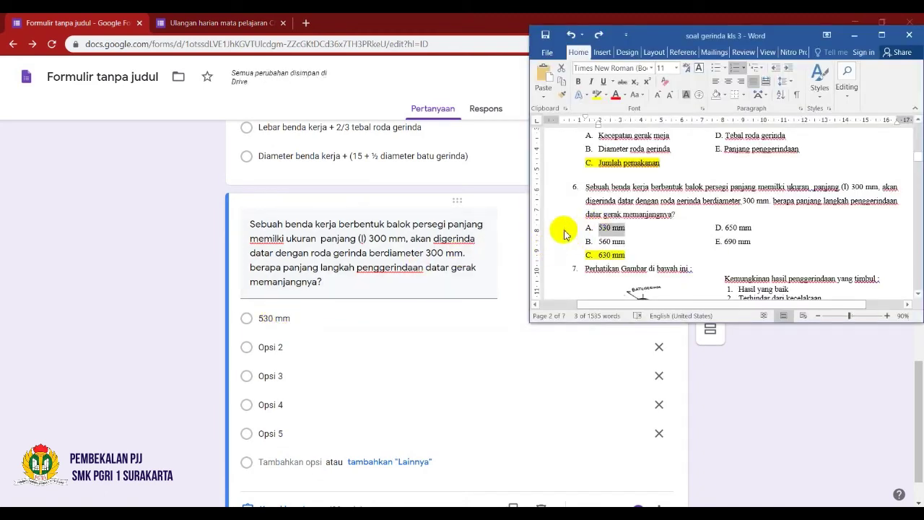
{"action": "left_click_drag", "start_coordinate": [553, 226], "coordinate": [554, 255]}
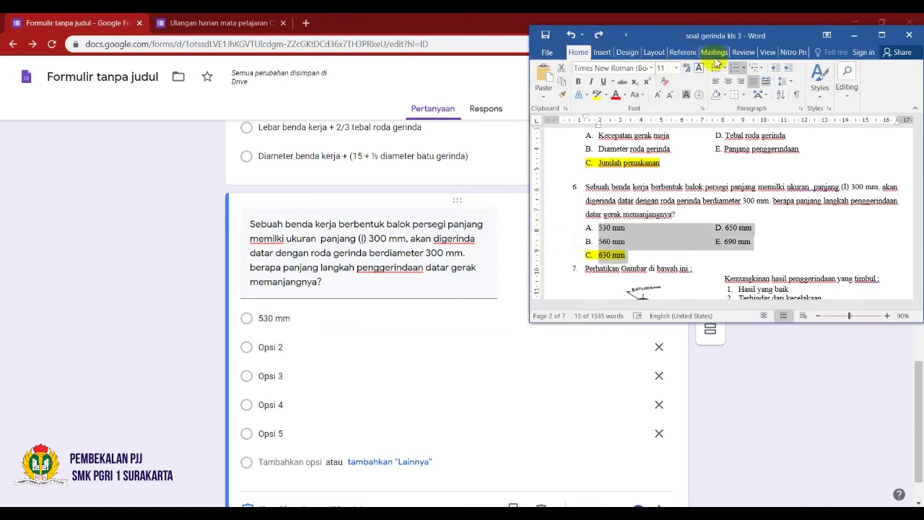
{"action": "left_click", "coordinate": [745, 69]}
{"action": "left_click", "coordinate": [757, 127]}
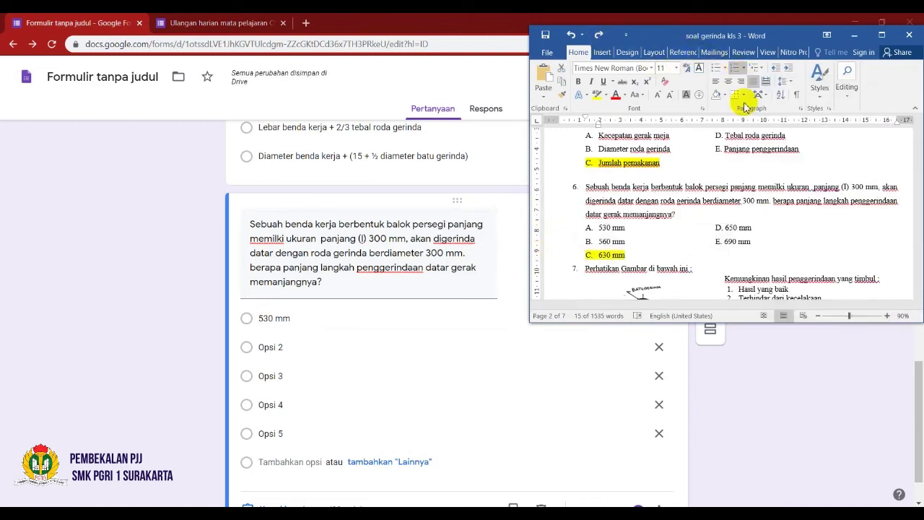
Copy "560 mm" and "630 mm" from Word into Opsi 2 and Opsi 3 of the fifth form question
{"action": "left_click_drag", "start_coordinate": [626, 249], "coordinate": [585, 246]}
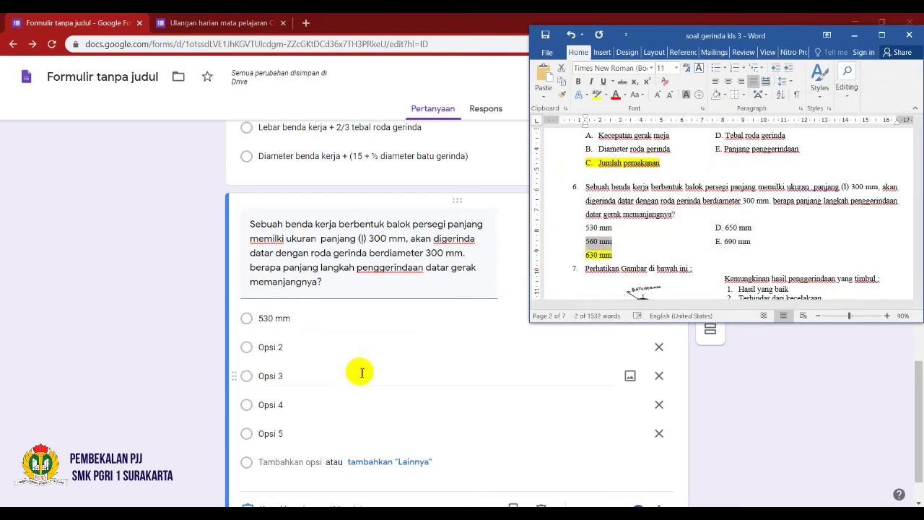
{"action": "left_click", "coordinate": [316, 348]}
{"action": "key", "text": "ctrl+v"}
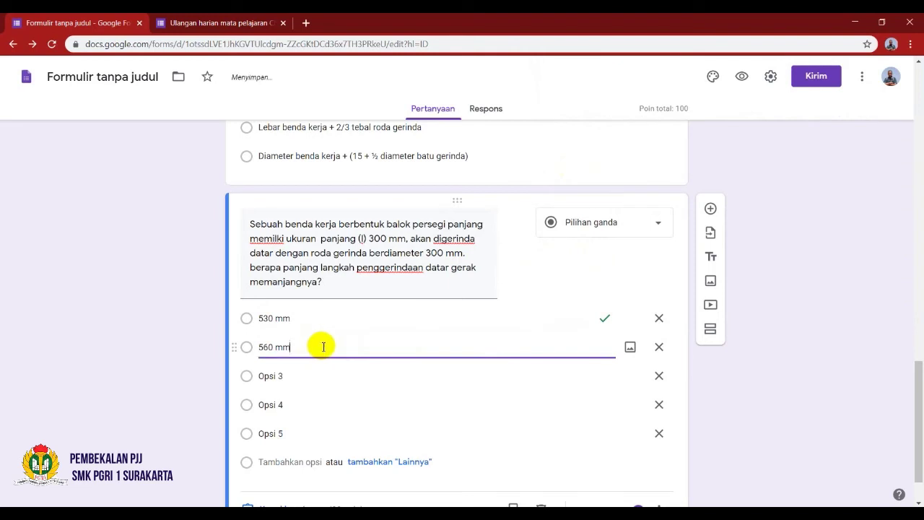
{"action": "key", "text": "alt+Tab"}
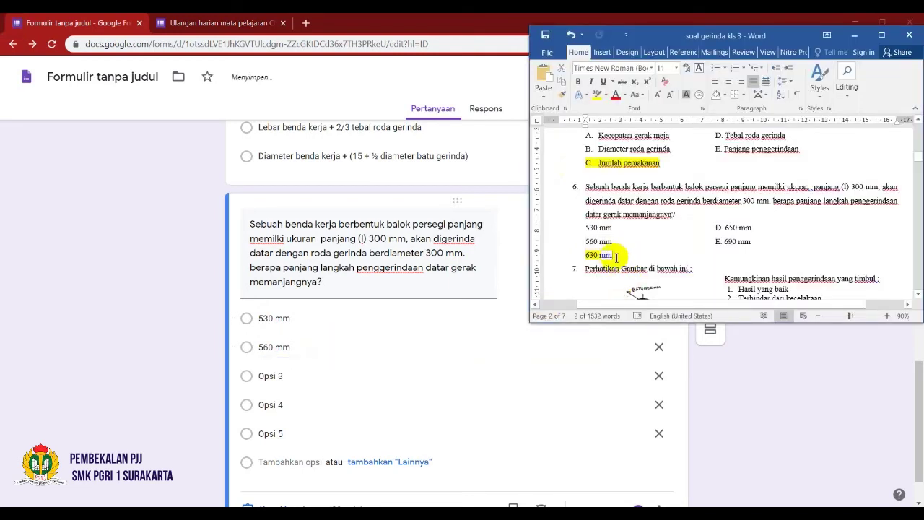
{"action": "left_click_drag", "start_coordinate": [617, 258], "coordinate": [591, 254]}
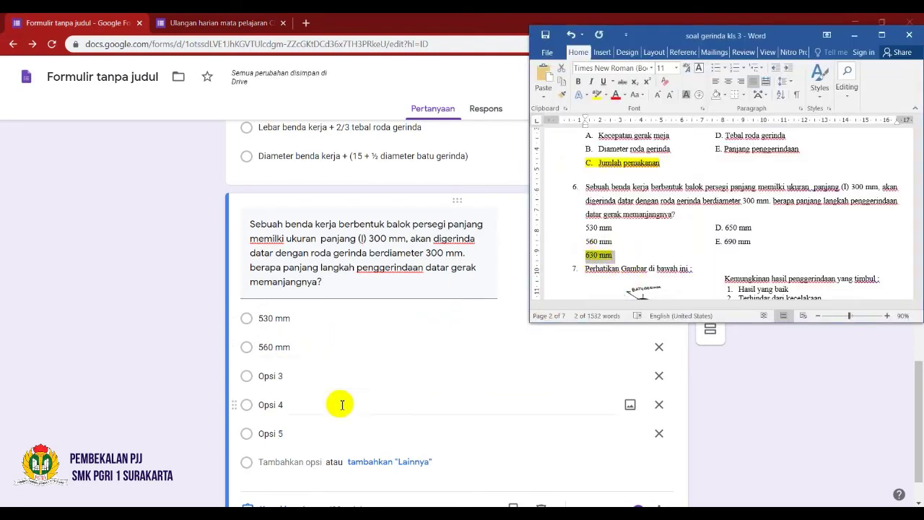
{"action": "left_click", "coordinate": [318, 377]}
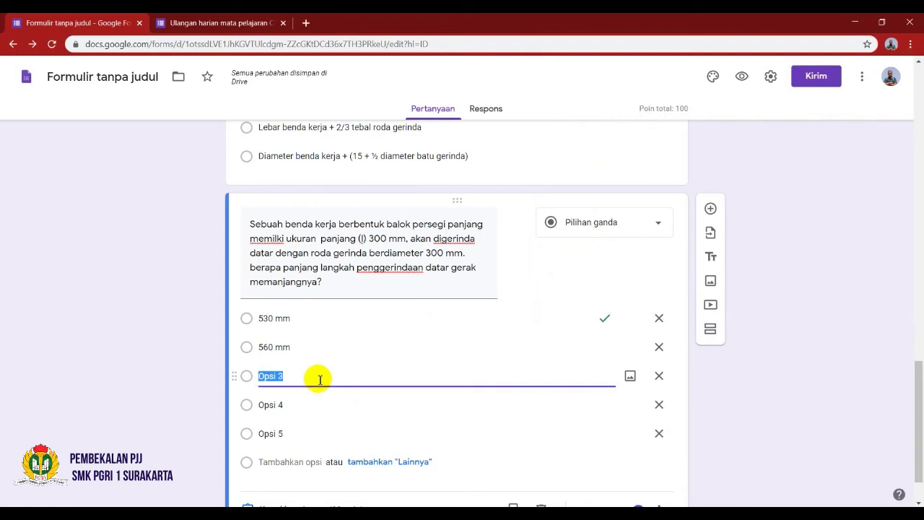
Copy "650 mm" and "690 mm" from Word into Opsi 4 and Opsi 5 of the fifth form question
{"action": "key", "text": "alt+Tab"}
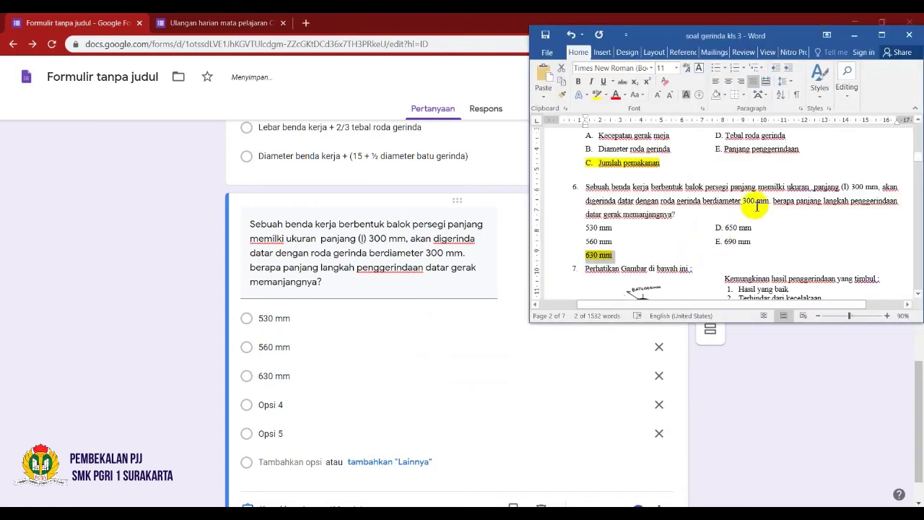
{"action": "left_click_drag", "start_coordinate": [750, 229], "coordinate": [725, 228]}
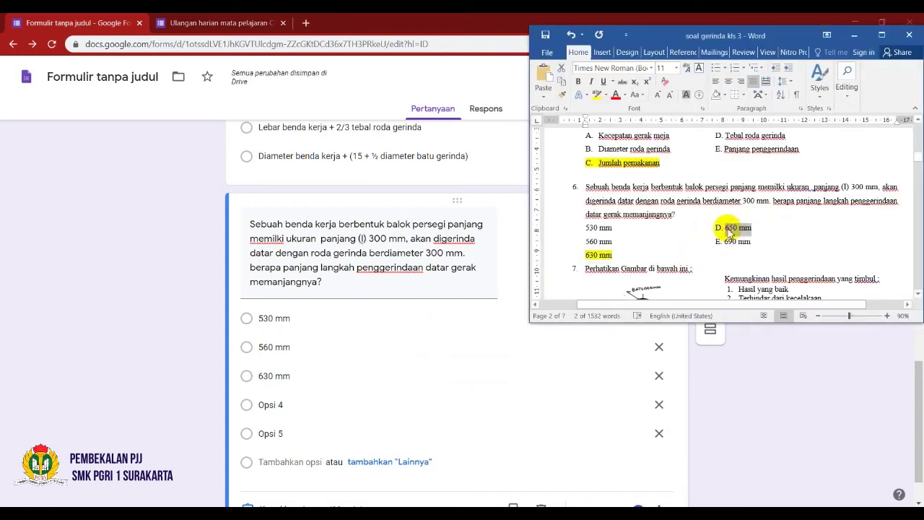
{"action": "key", "text": "alt+Tab"}
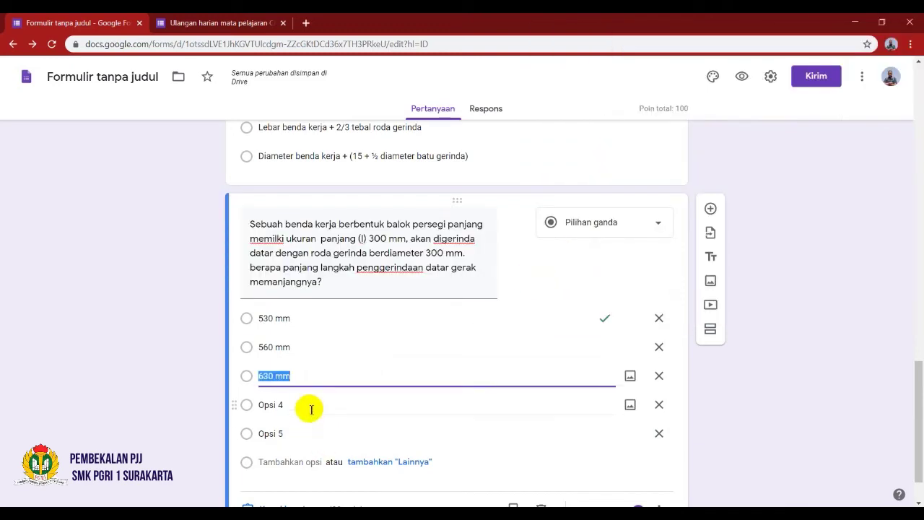
{"action": "left_click", "coordinate": [315, 403]}
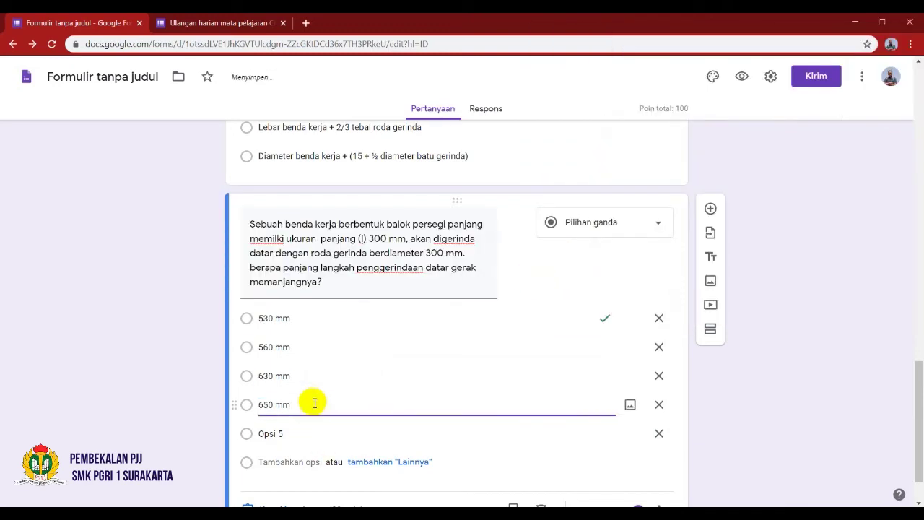
{"action": "key", "text": "alt+Tab"}
{"action": "left_click", "coordinate": [757, 244]}
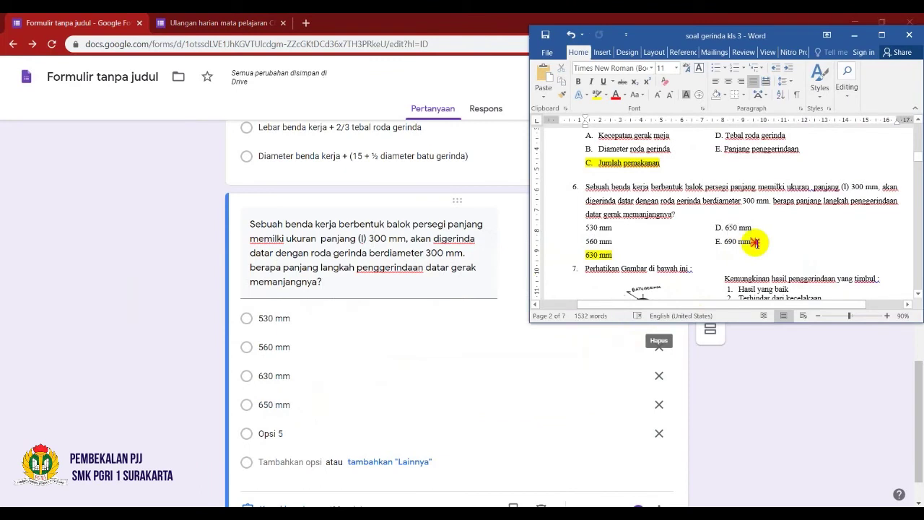
{"action": "left_click_drag", "start_coordinate": [733, 242], "coordinate": [731, 242]}
{"action": "key", "text": "ctrl+c"}
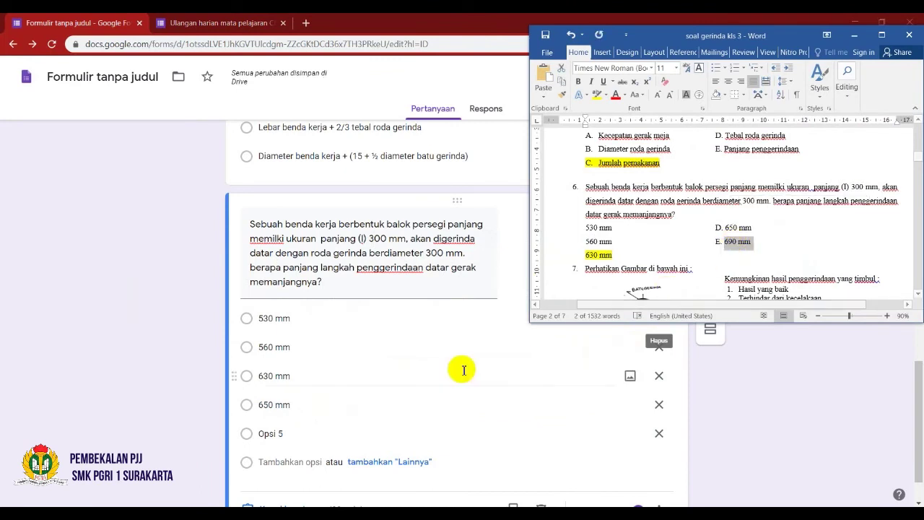
{"action": "left_click", "coordinate": [323, 434]}
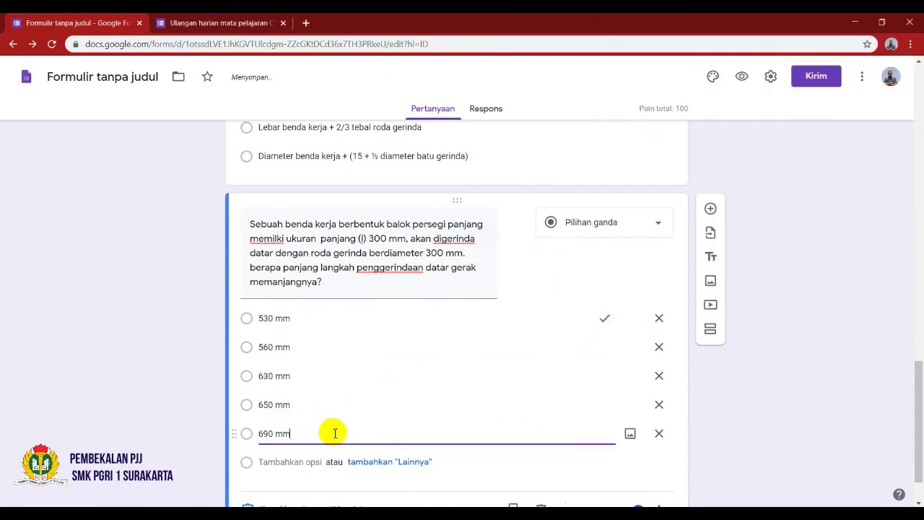
Set "630 mm" as the only correct answer in the fifth question's answer key, unmarking "530 mm"
{"action": "scroll", "coordinate": [450, 432], "scroll_direction": "down", "scroll_amount": 1}
{"action": "key", "text": "alt+Tab"}
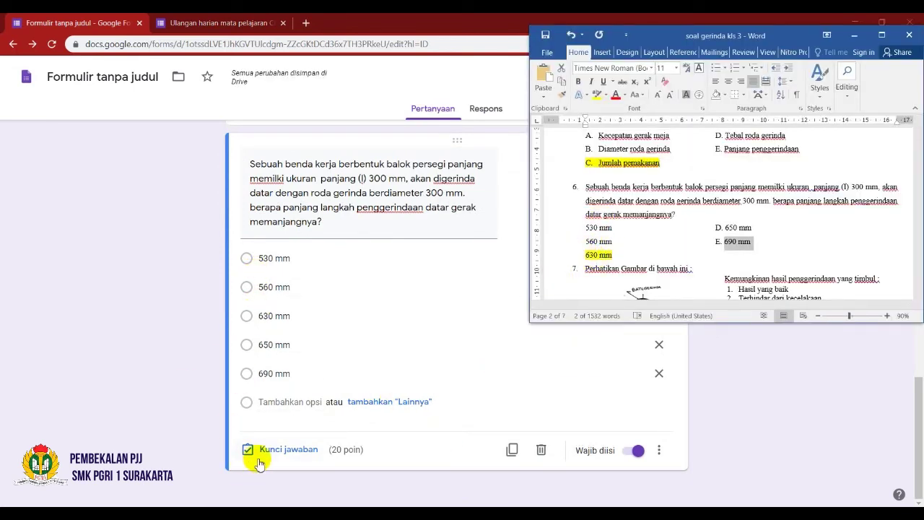
{"action": "left_click", "coordinate": [280, 454]}
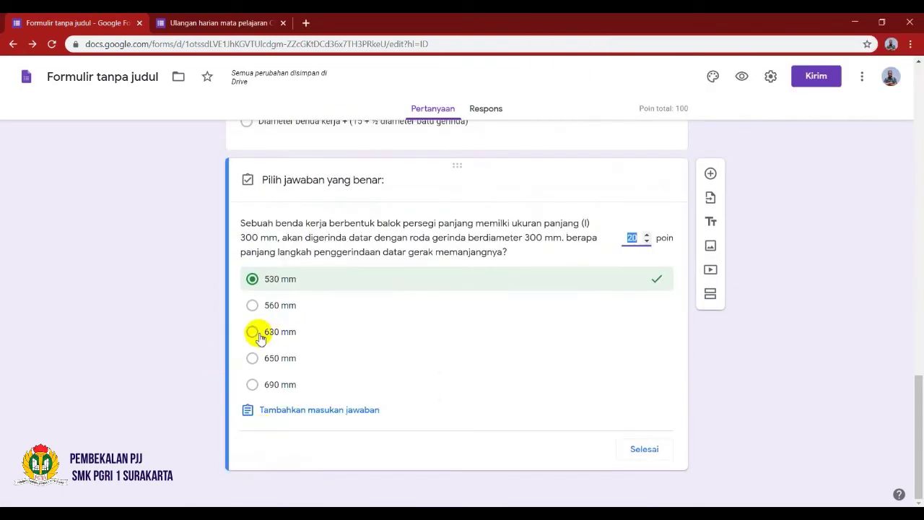
{"action": "left_click", "coordinate": [253, 332]}
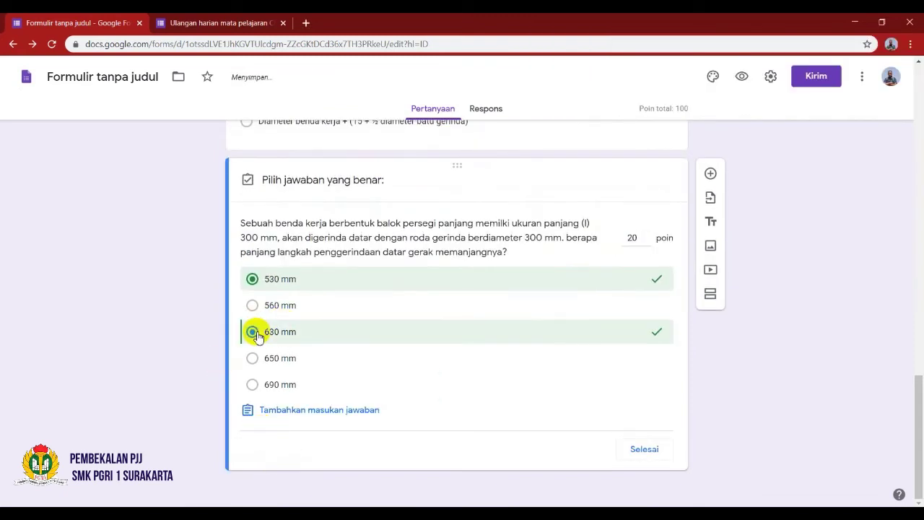
{"action": "left_click", "coordinate": [253, 279]}
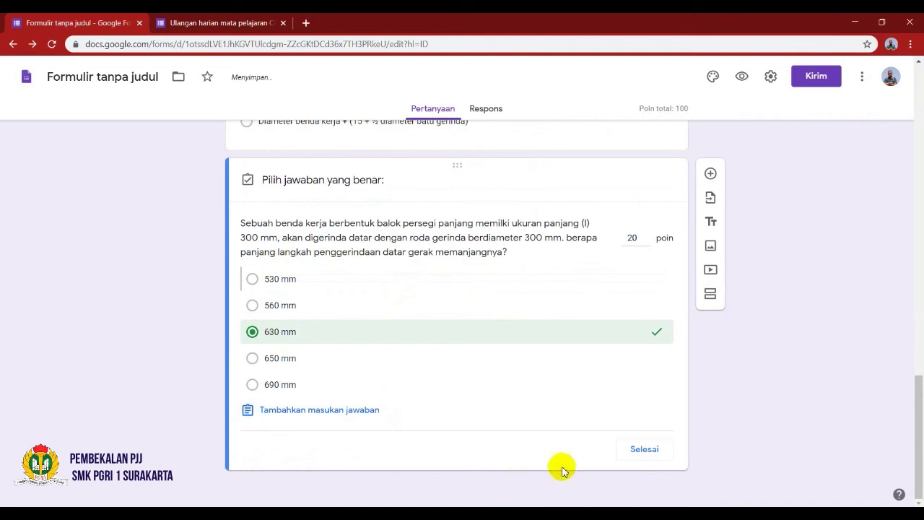
{"action": "left_click", "coordinate": [643, 450]}
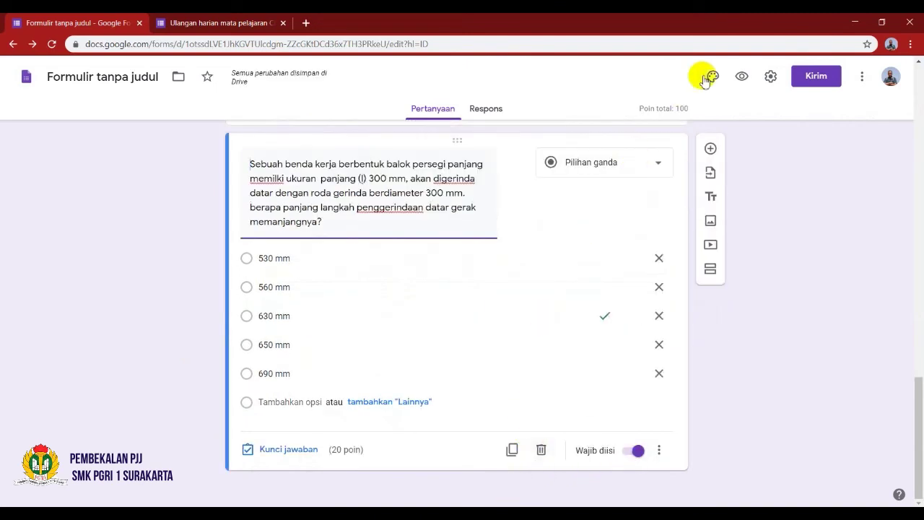
Open a preview of the five-question form as respondents see it
{"action": "left_click", "coordinate": [740, 77]}
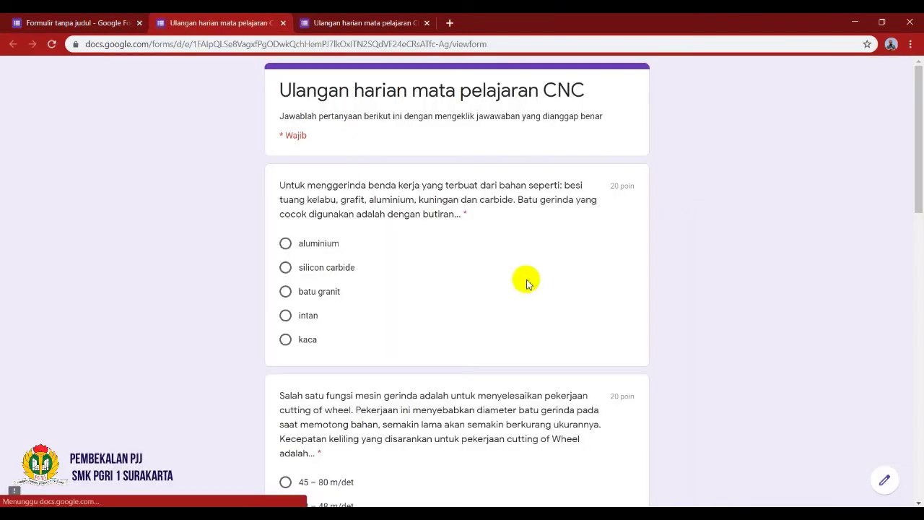
Try out the previewed quiz by choosing answers such as "silicon carbide", look through all the questions, and keep the older preview open
{"action": "left_click", "coordinate": [439, 268]}
{"action": "scroll", "coordinate": [433, 325], "scroll_direction": "down", "scroll_amount": 5}
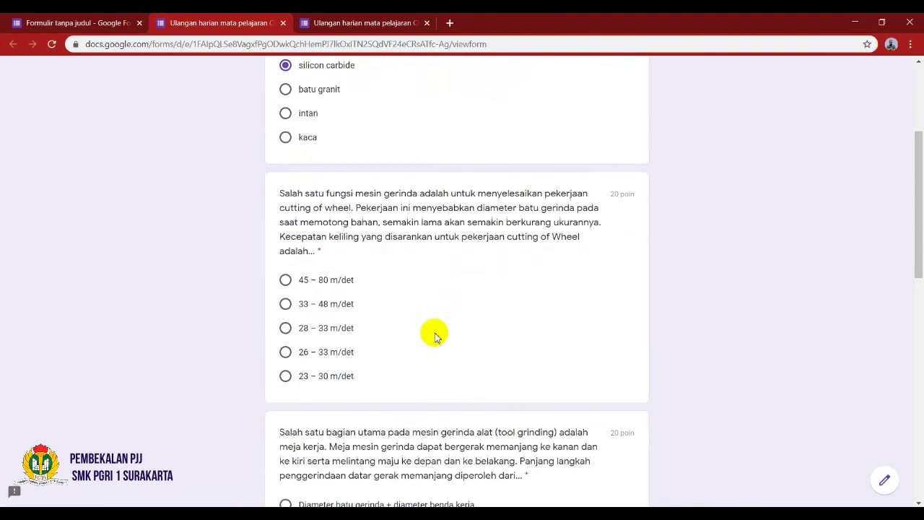
{"action": "scroll", "coordinate": [437, 344], "scroll_direction": "down", "scroll_amount": 1}
{"action": "left_click", "coordinate": [437, 348]}
{"action": "scroll", "coordinate": [437, 348], "scroll_direction": "down", "scroll_amount": 3}
{"action": "left_click", "coordinate": [437, 351]}
{"action": "scroll", "coordinate": [437, 351], "scroll_direction": "down", "scroll_amount": 4}
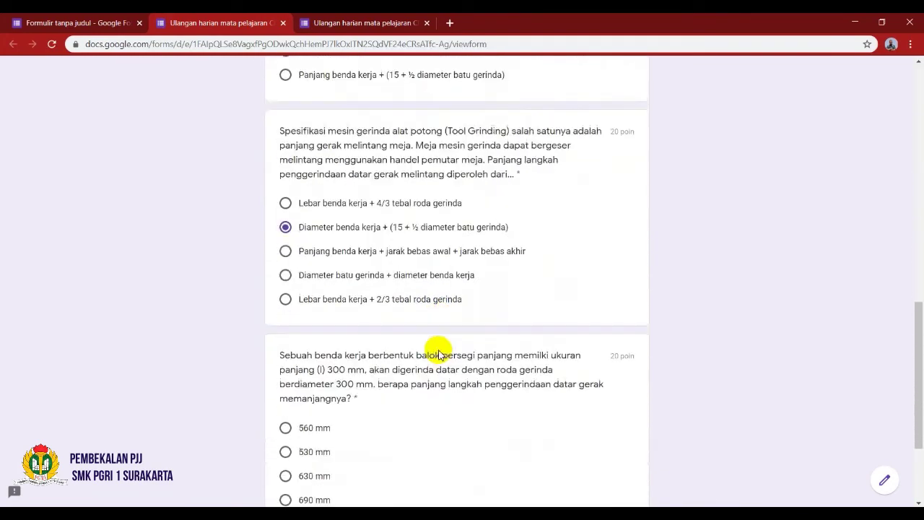
{"action": "scroll", "coordinate": [438, 347], "scroll_direction": "up", "scroll_amount": 12}
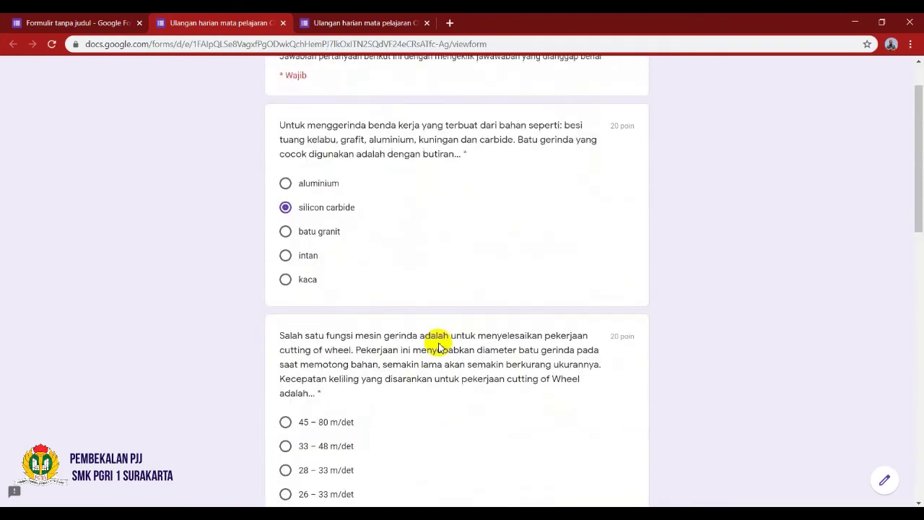
{"action": "left_click", "coordinate": [428, 23]}
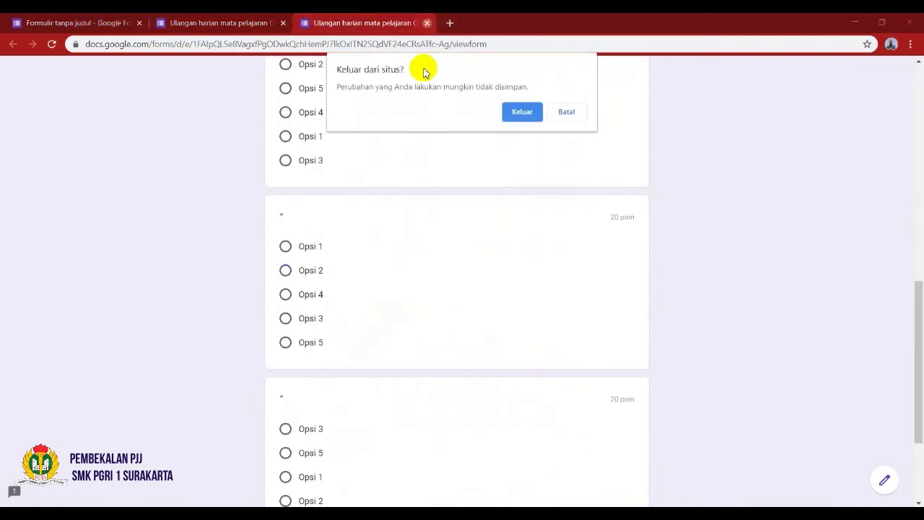
{"action": "left_click", "coordinate": [567, 114]}
Return to the form editor and apply the painted-hands header image from the Kantor dan Sekolah themes
{"action": "left_click", "coordinate": [90, 27]}
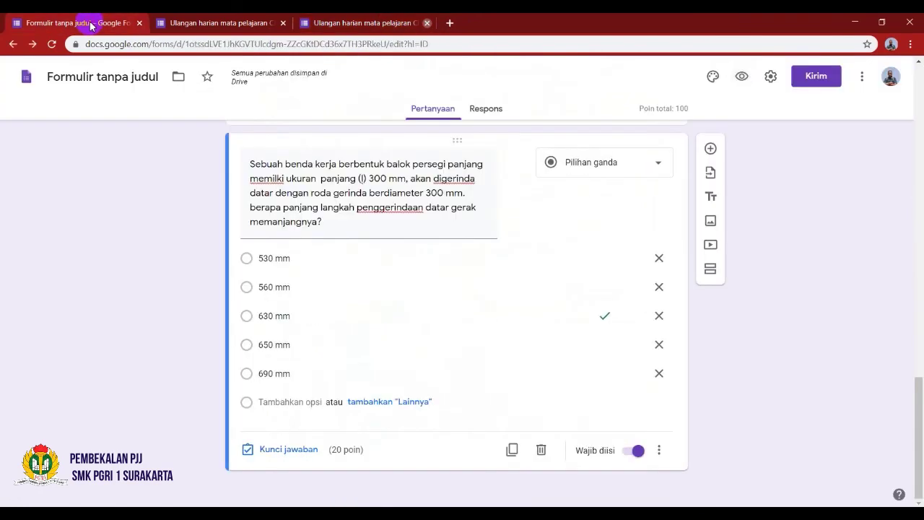
{"action": "scroll", "coordinate": [414, 235], "scroll_direction": "up", "scroll_amount": 10}
{"action": "scroll", "coordinate": [423, 240], "scroll_direction": "up", "scroll_amount": 5}
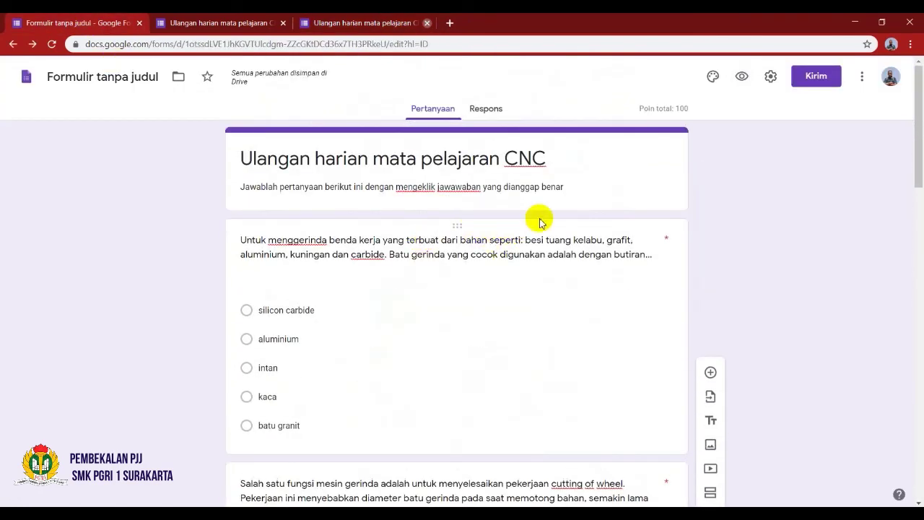
{"action": "left_click", "coordinate": [713, 78]}
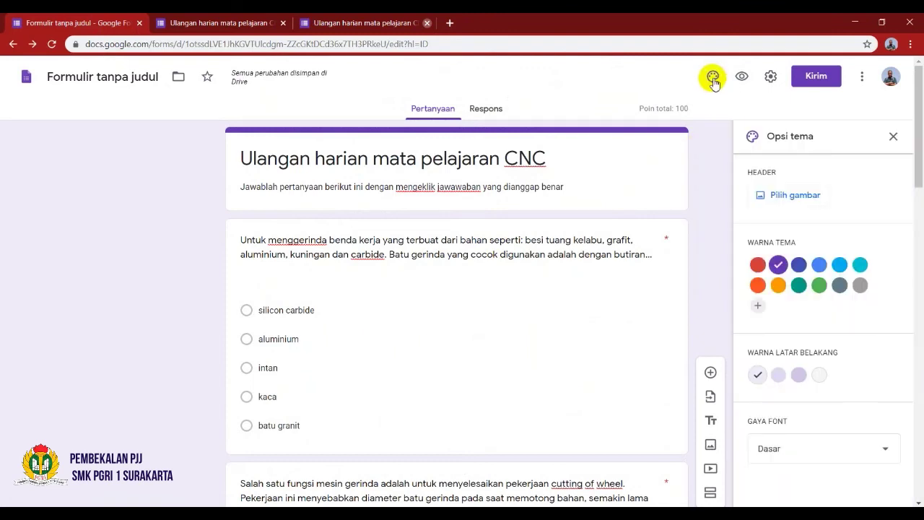
{"action": "left_click", "coordinate": [778, 195]}
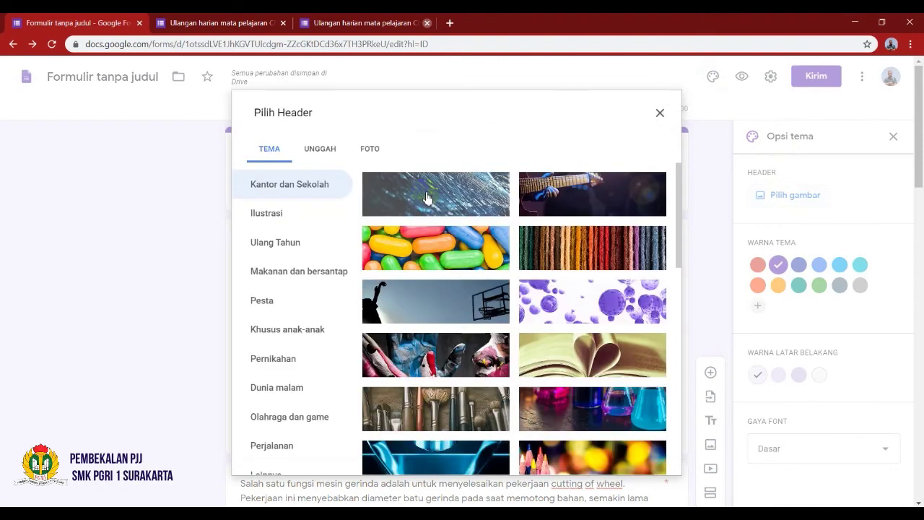
{"action": "left_click", "coordinate": [383, 349]}
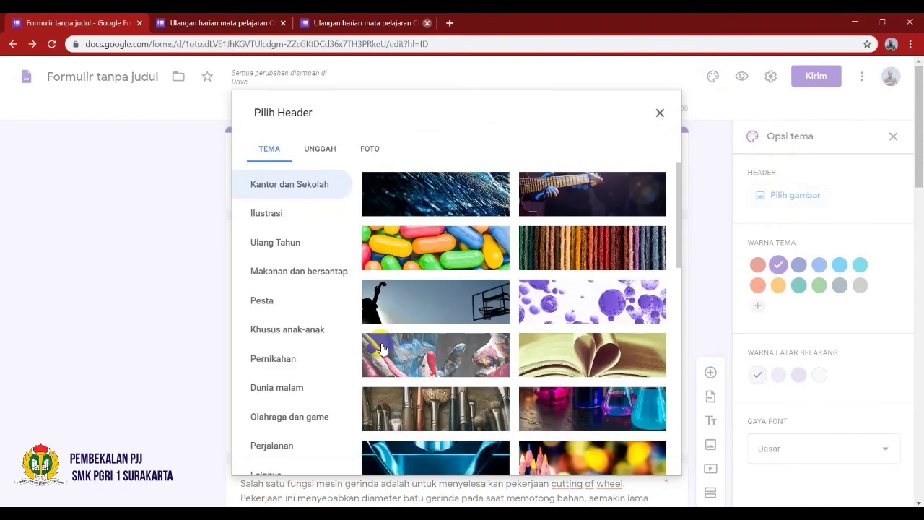
{"action": "double_click", "coordinate": [455, 357]}
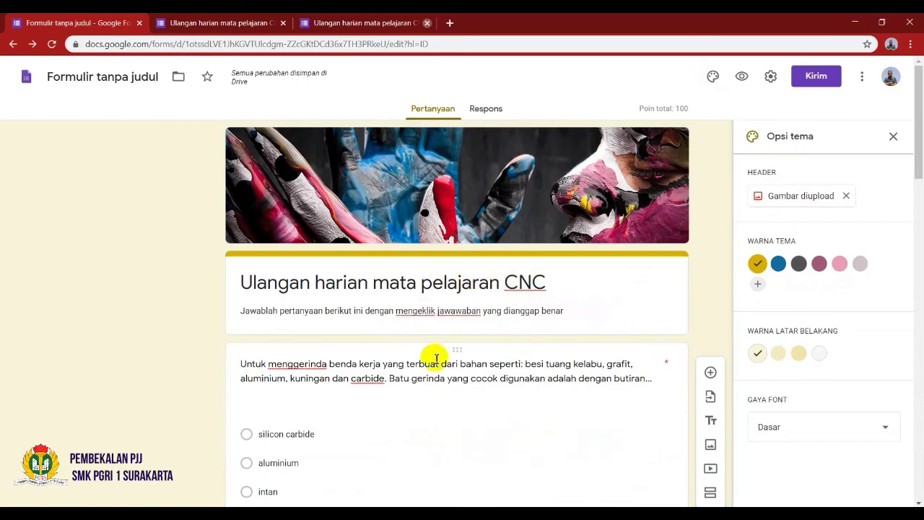
{"action": "scroll", "coordinate": [437, 357], "scroll_direction": "down", "scroll_amount": 3}
{"action": "scroll", "coordinate": [450, 372], "scroll_direction": "down", "scroll_amount": 3}
{"action": "scroll", "coordinate": [448, 378], "scroll_direction": "up", "scroll_amount": 6}
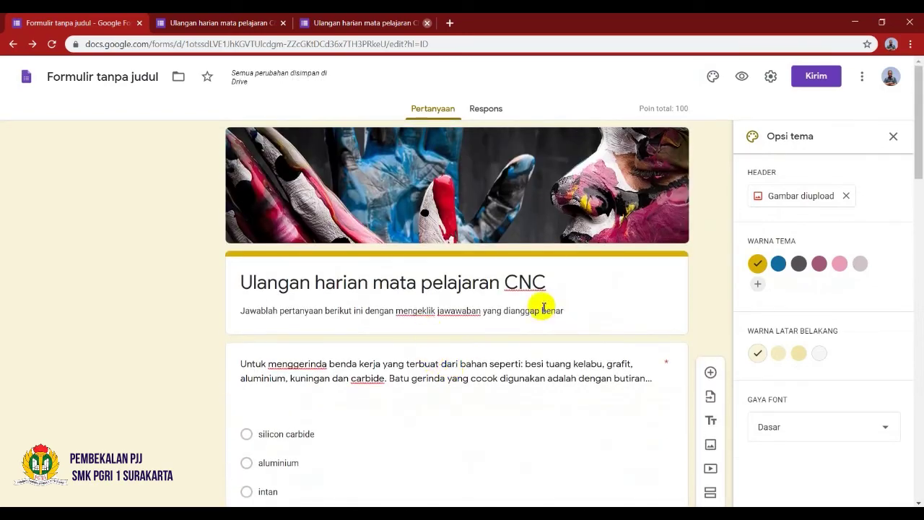
Add a required short-answer question titled "Nama siswa" directly below the form title
{"action": "left_click", "coordinate": [453, 280]}
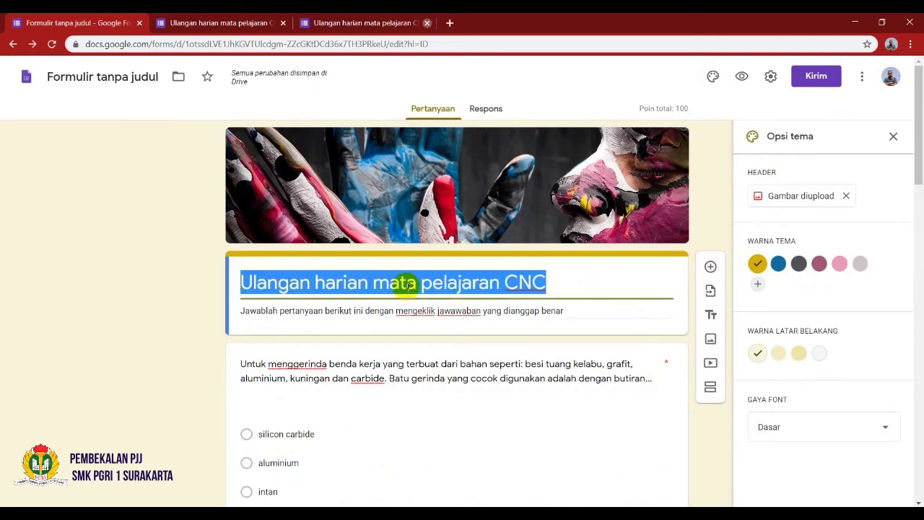
{"action": "left_click", "coordinate": [712, 268]}
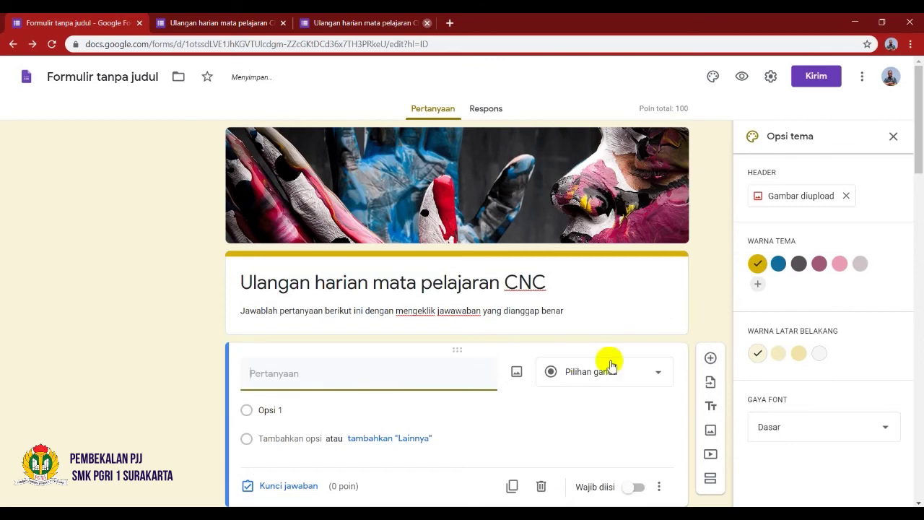
{"action": "left_click", "coordinate": [659, 375]}
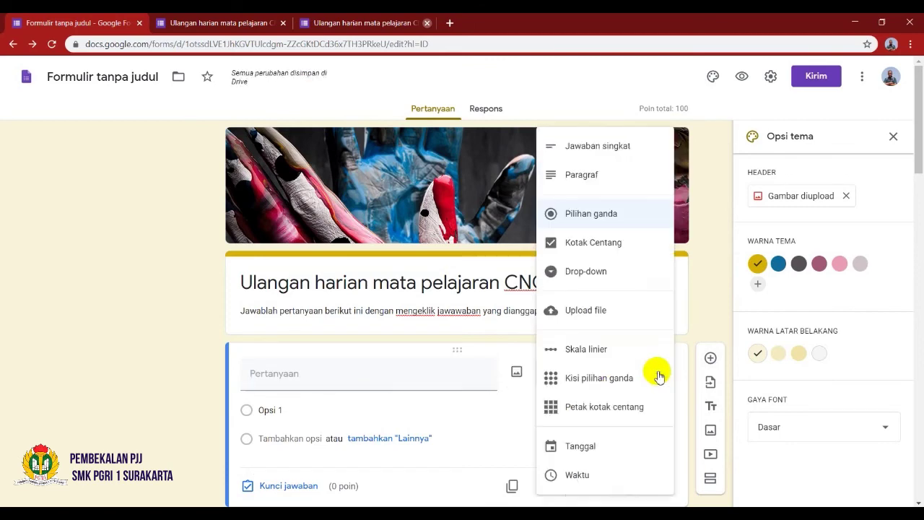
{"action": "left_click", "coordinate": [599, 147]}
{"action": "left_click", "coordinate": [361, 377]}
{"action": "type", "text": "Nama siswa"}
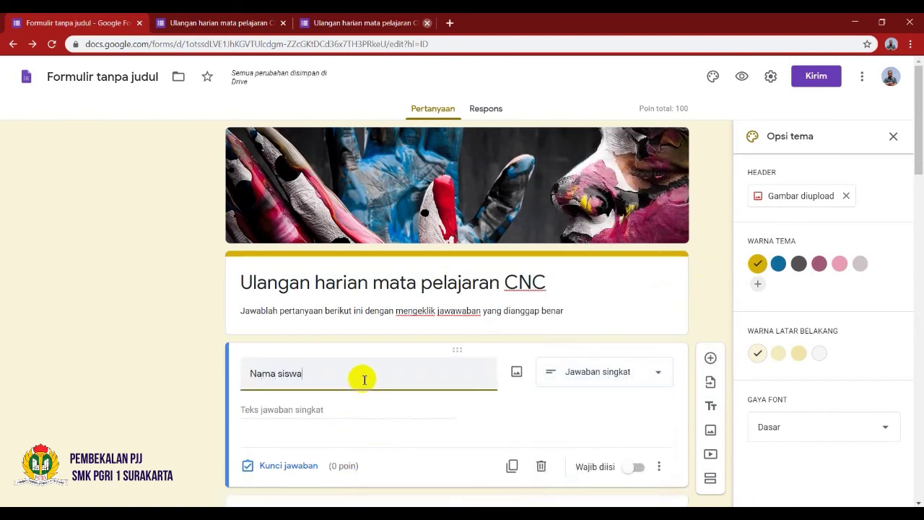
{"action": "scroll", "coordinate": [361, 377], "scroll_direction": "down", "scroll_amount": 2}
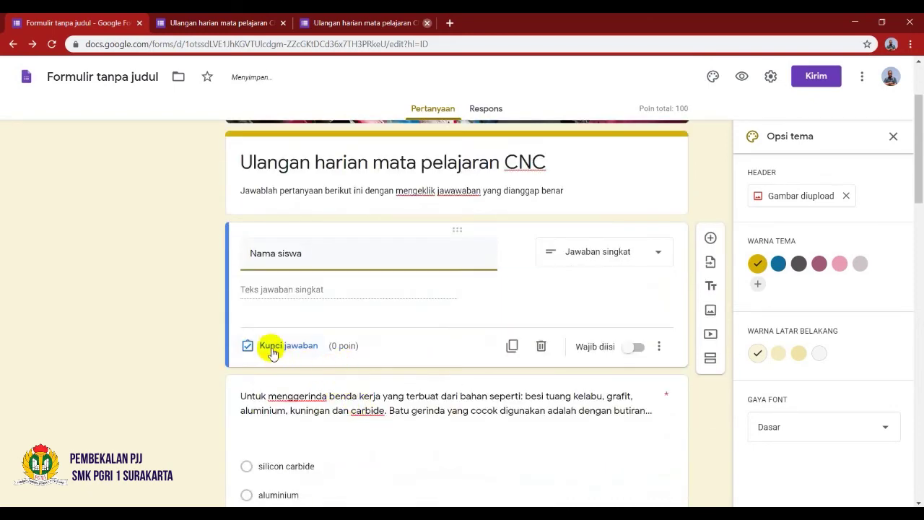
{"action": "left_click", "coordinate": [636, 348]}
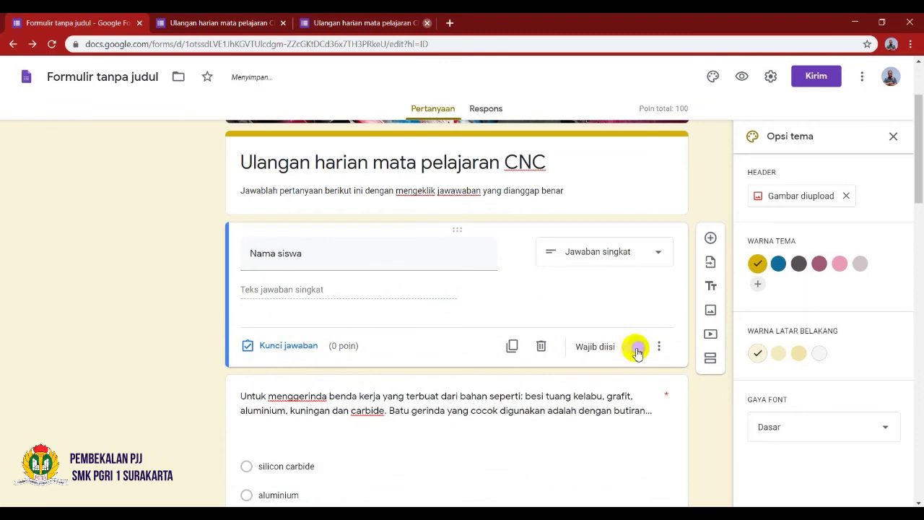
{"action": "scroll", "coordinate": [744, 192], "scroll_direction": "up", "scroll_amount": 2}
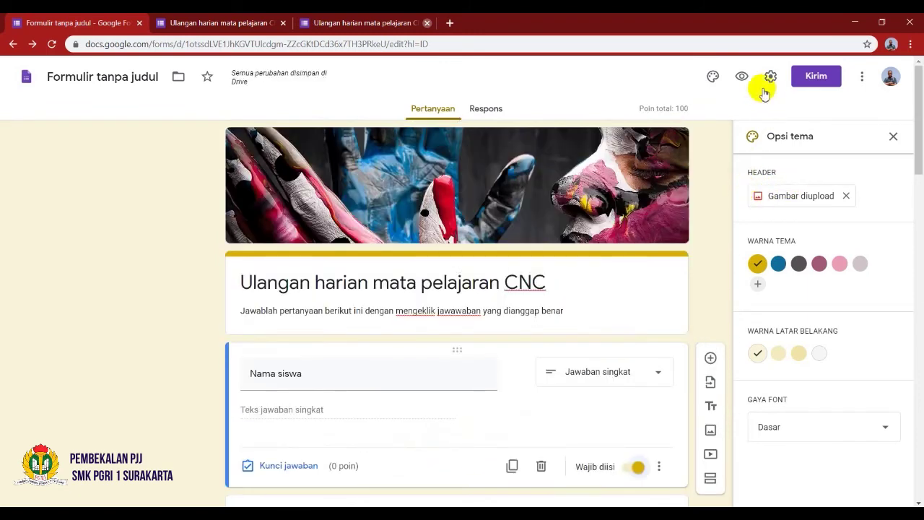
Preview the form with its header image and student name question, then return to the form editor
{"action": "left_click", "coordinate": [742, 76]}
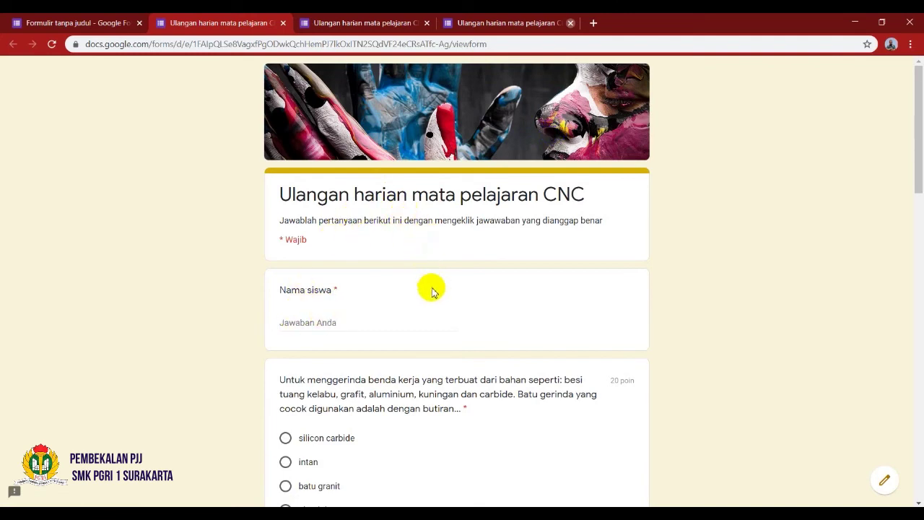
{"action": "scroll", "coordinate": [429, 289], "scroll_direction": "down", "scroll_amount": 3}
{"action": "scroll", "coordinate": [429, 303], "scroll_direction": "up", "scroll_amount": 3}
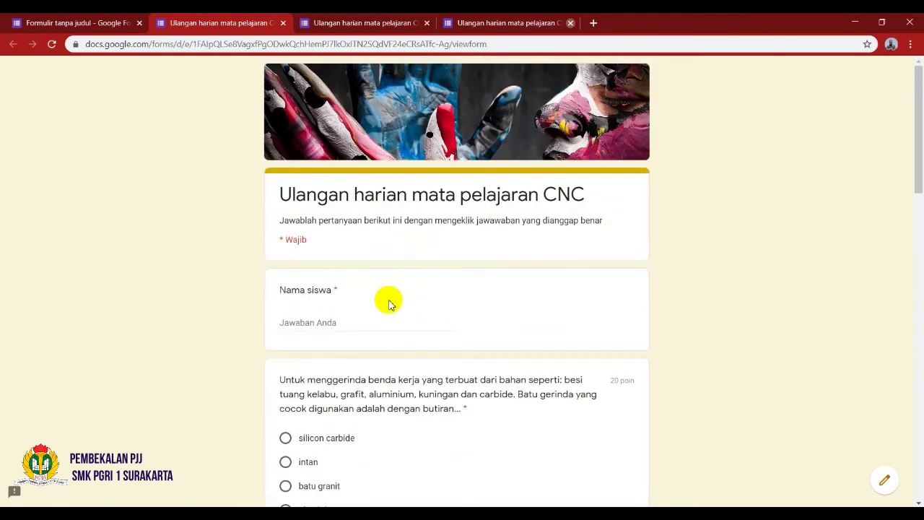
{"action": "scroll", "coordinate": [390, 303], "scroll_direction": "down", "scroll_amount": 7}
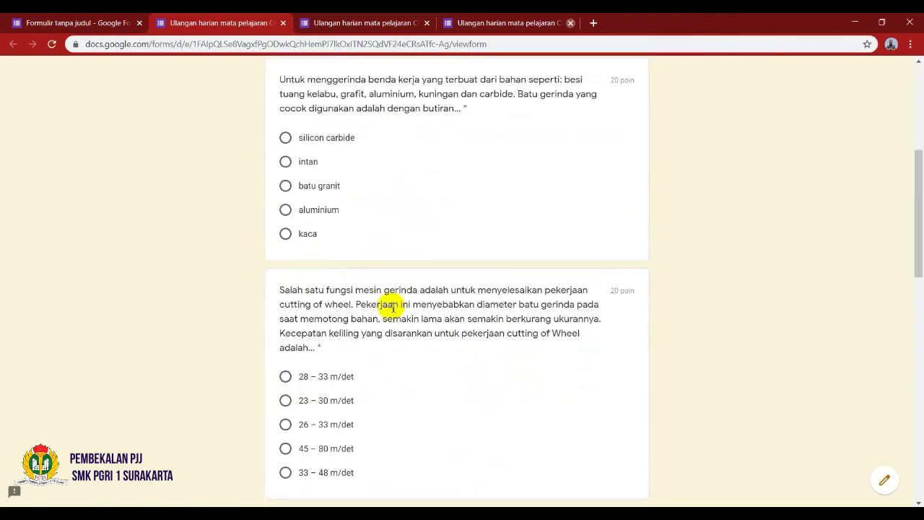
{"action": "scroll", "coordinate": [390, 306], "scroll_direction": "up", "scroll_amount": 4}
{"action": "scroll", "coordinate": [394, 309], "scroll_direction": "up", "scroll_amount": 3}
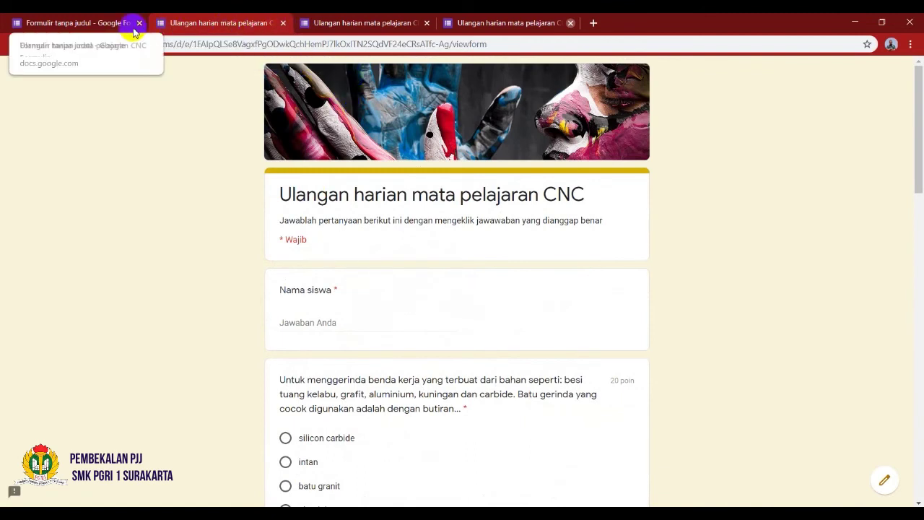
{"action": "left_click", "coordinate": [86, 25]}
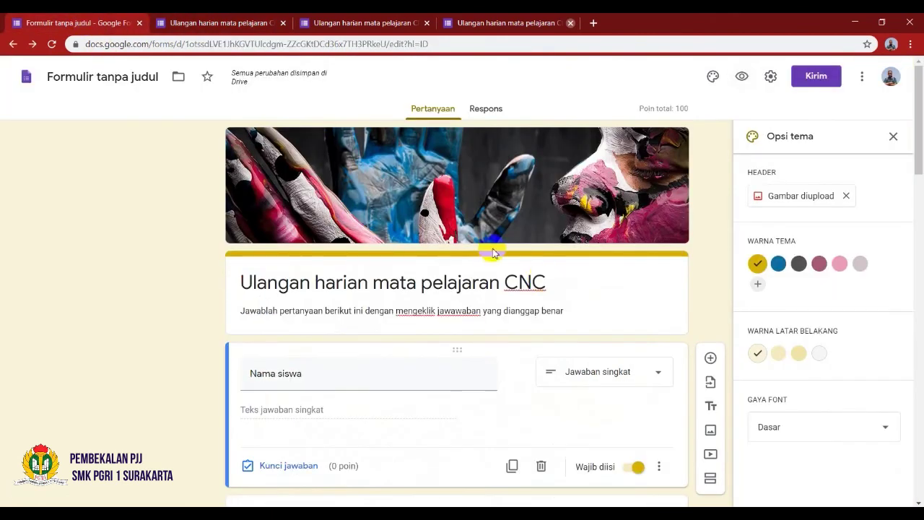
{"action": "scroll", "coordinate": [480, 262], "scroll_direction": "down", "scroll_amount": 4}
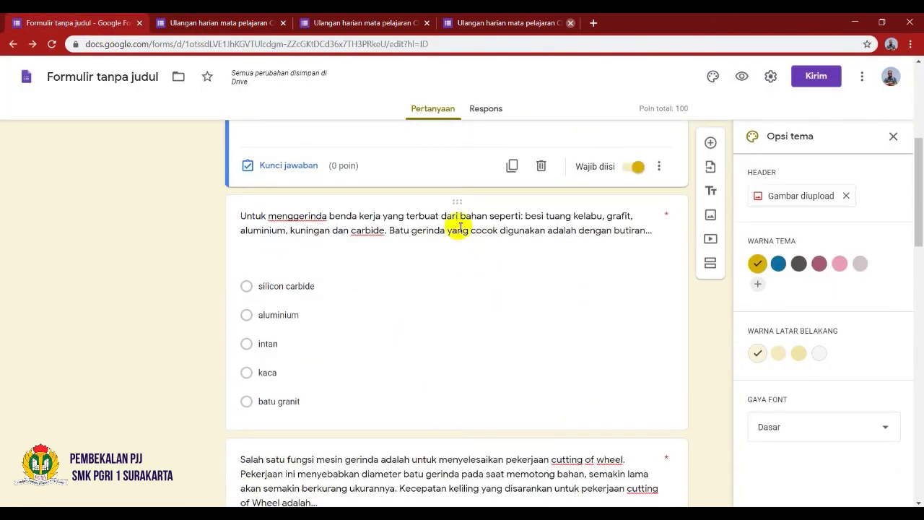
{"action": "scroll", "coordinate": [524, 295], "scroll_direction": "up", "scroll_amount": 4}
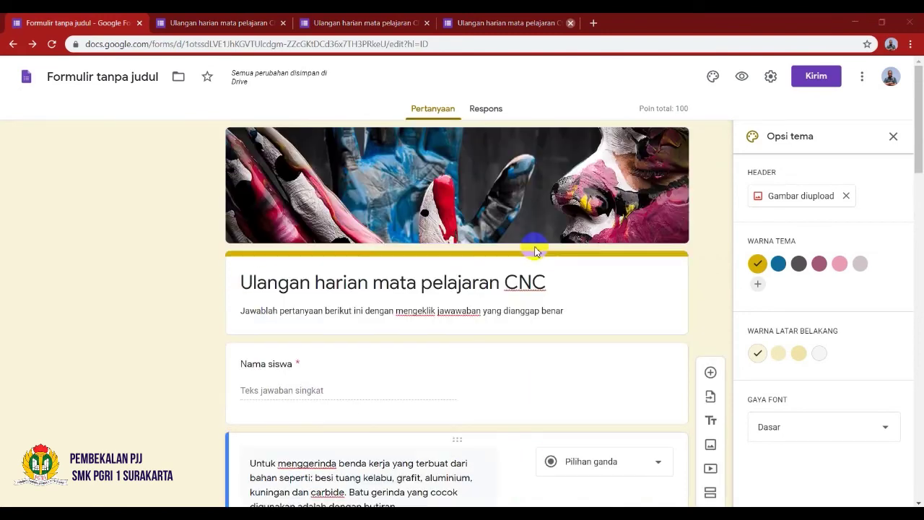
Switch the form's acceptance of responses off and back on, and return to the questions
{"action": "left_click", "coordinate": [484, 113]}
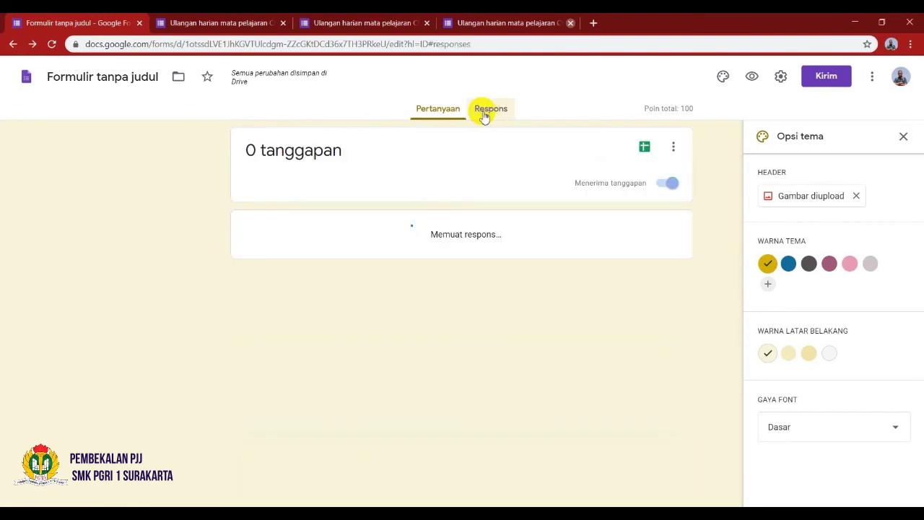
{"action": "left_click", "coordinate": [672, 184]}
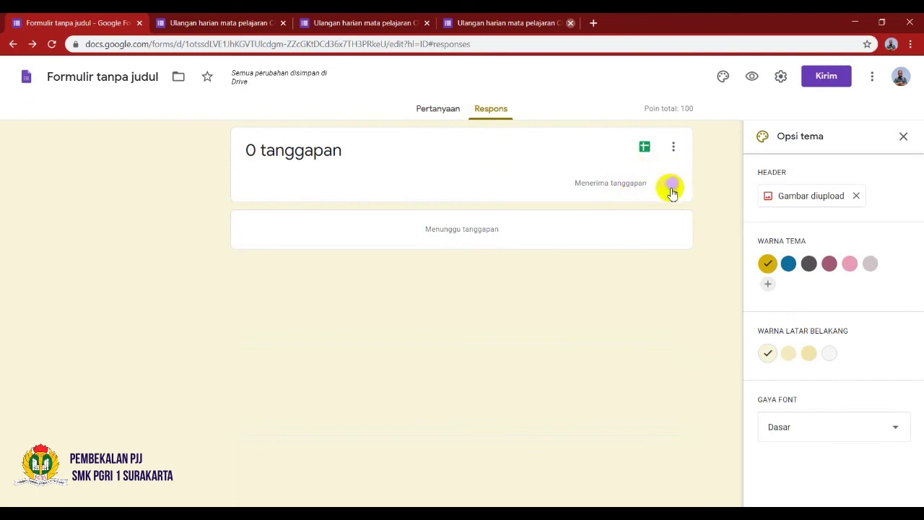
{"action": "left_click", "coordinate": [669, 184]}
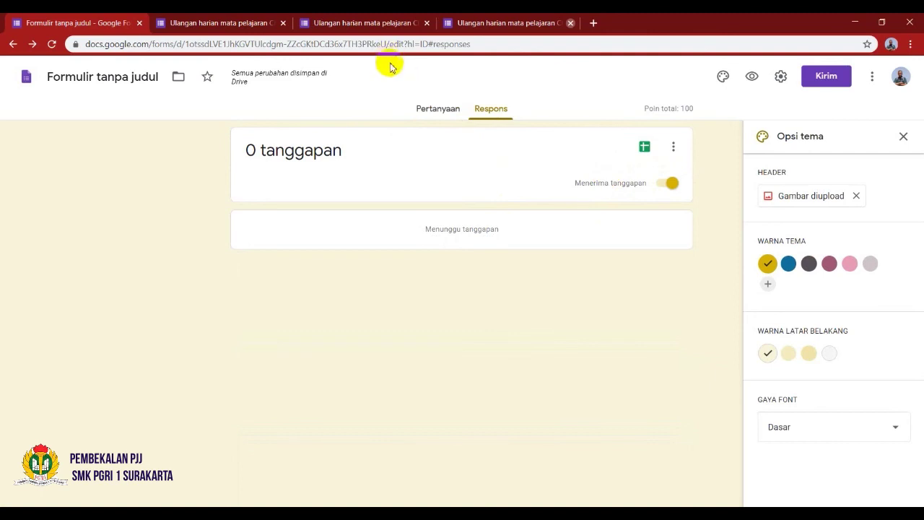
{"action": "left_click", "coordinate": [446, 111]}
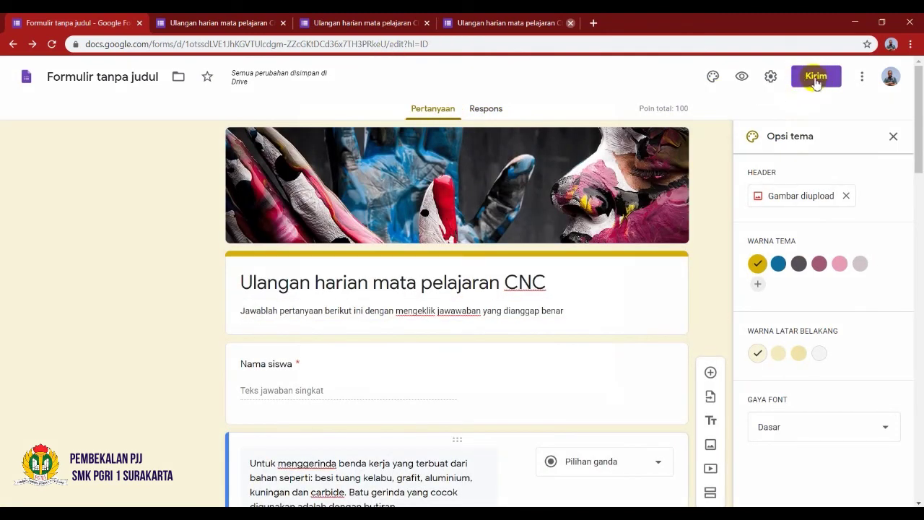
Generate a shortened link for sending the form and copy it
{"action": "left_click", "coordinate": [816, 78]}
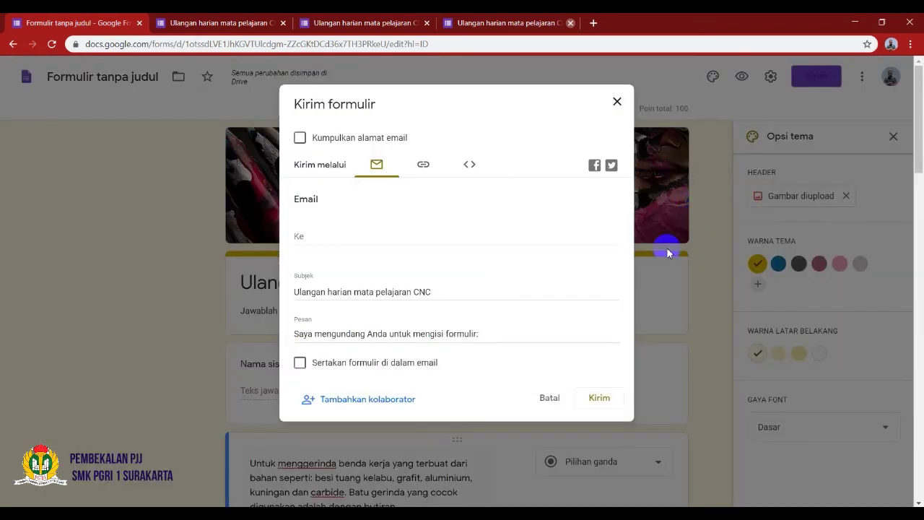
{"action": "left_click", "coordinate": [424, 167]}
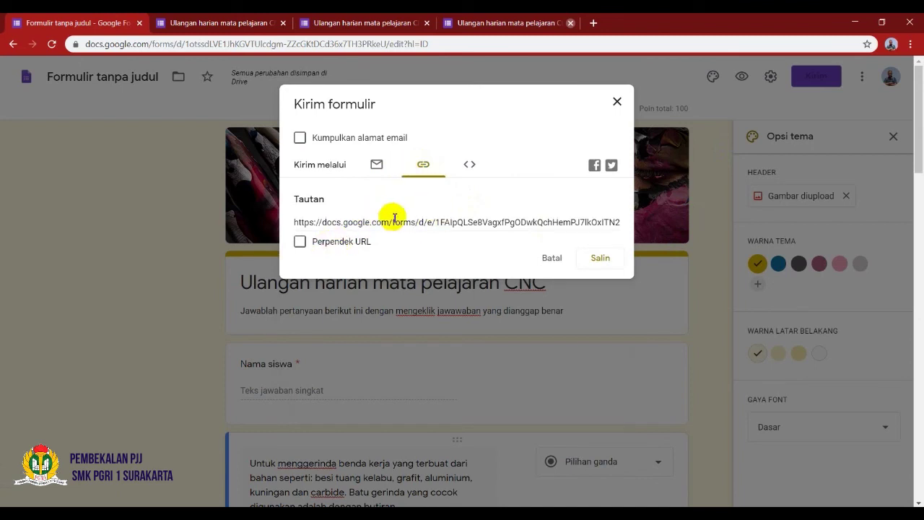
{"action": "left_click", "coordinate": [301, 242]}
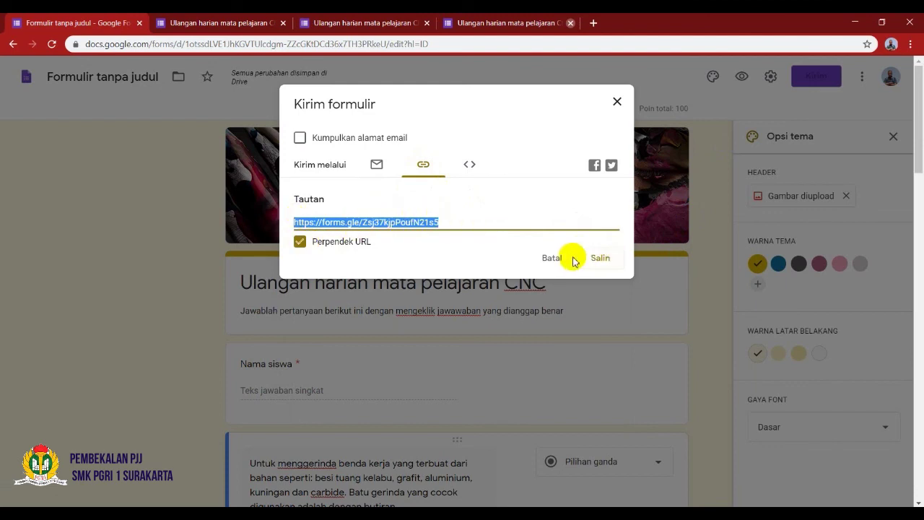
{"action": "left_click", "coordinate": [604, 259]}
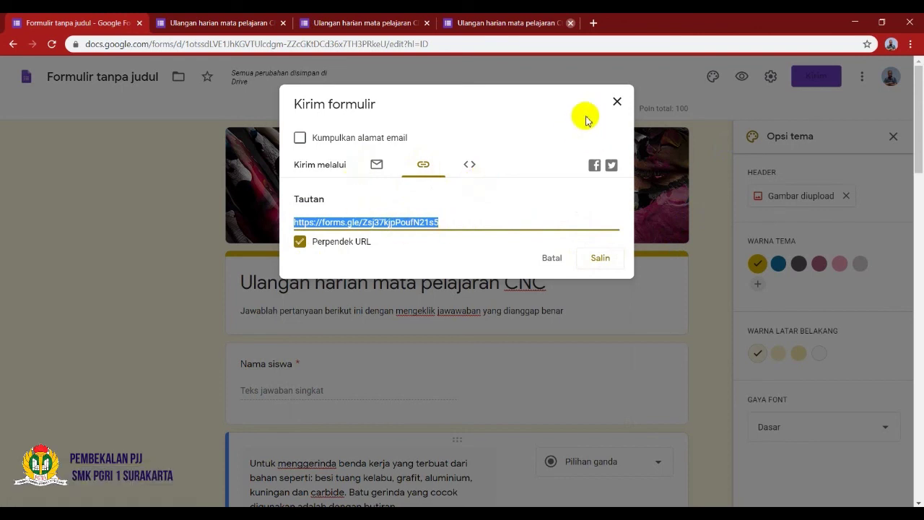
Open WhatsApp Web in a new browser tab
{"action": "left_click", "coordinate": [594, 24]}
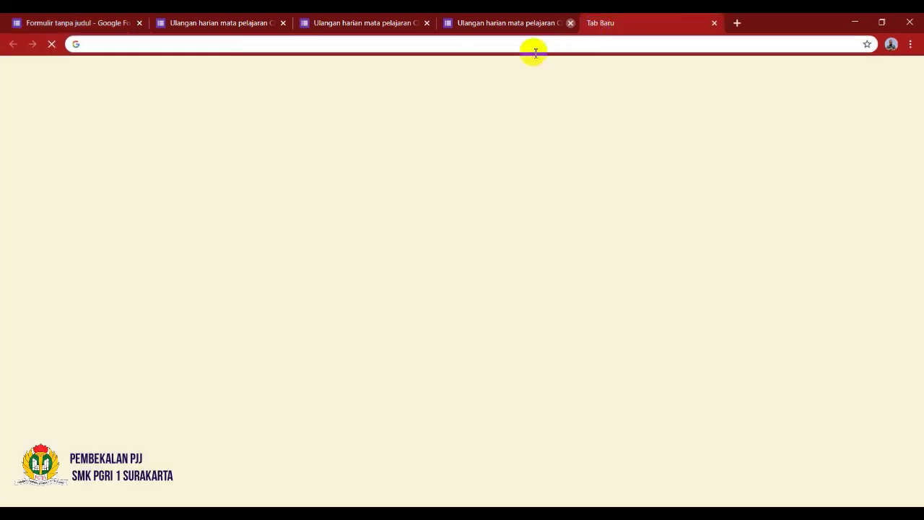
{"action": "type", "text": "w"}
{"action": "left_click", "coordinate": [235, 66]}
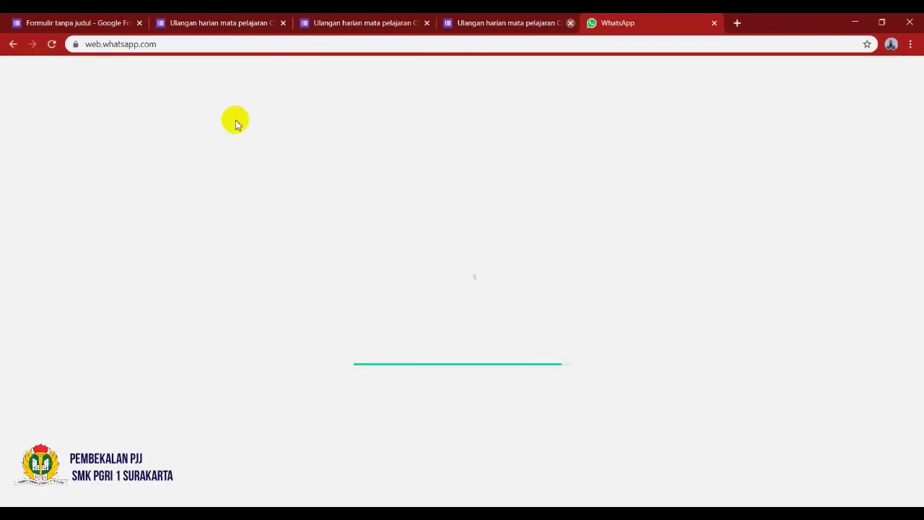
Open the SMK PGRI 1 SOLO group chat and send the message "latihan lagi :" followed by the copied short form link
{"action": "left_click", "coordinate": [495, 341]}
{"action": "left_click", "coordinate": [55, 47]}
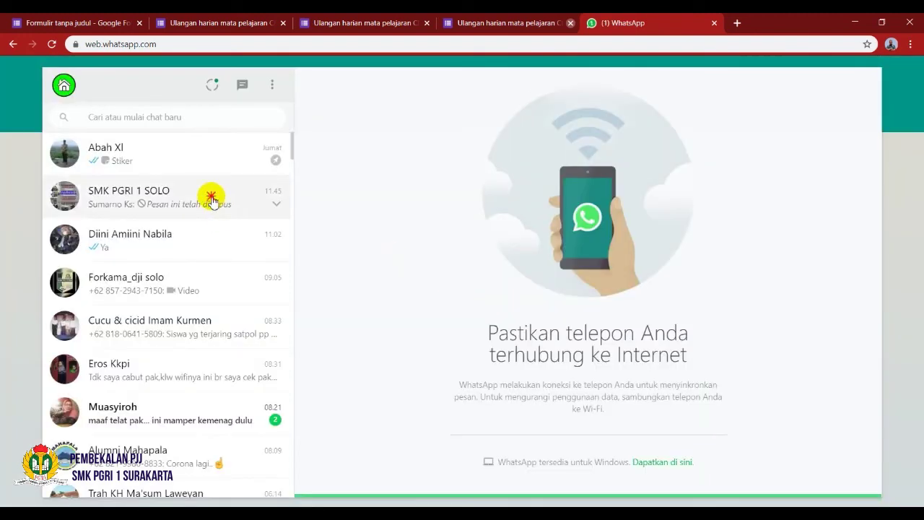
{"action": "left_click", "coordinate": [213, 201]}
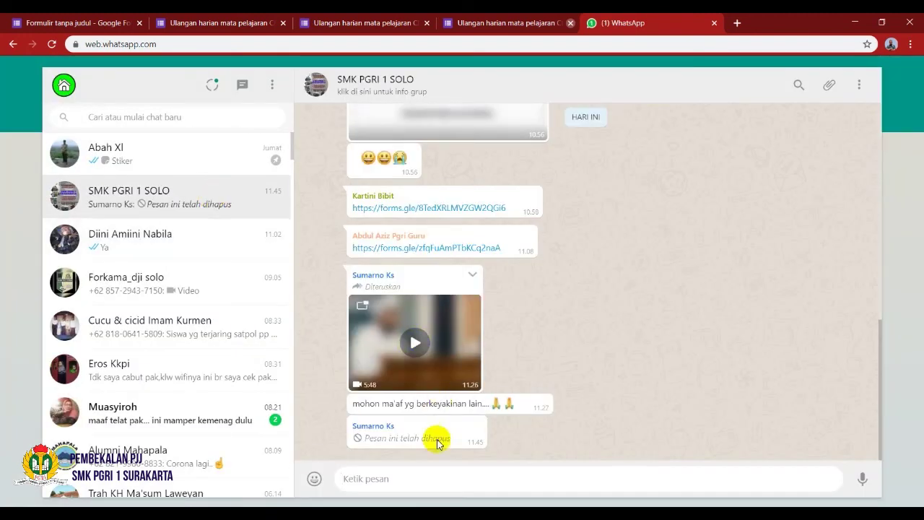
{"action": "left_click", "coordinate": [413, 477]}
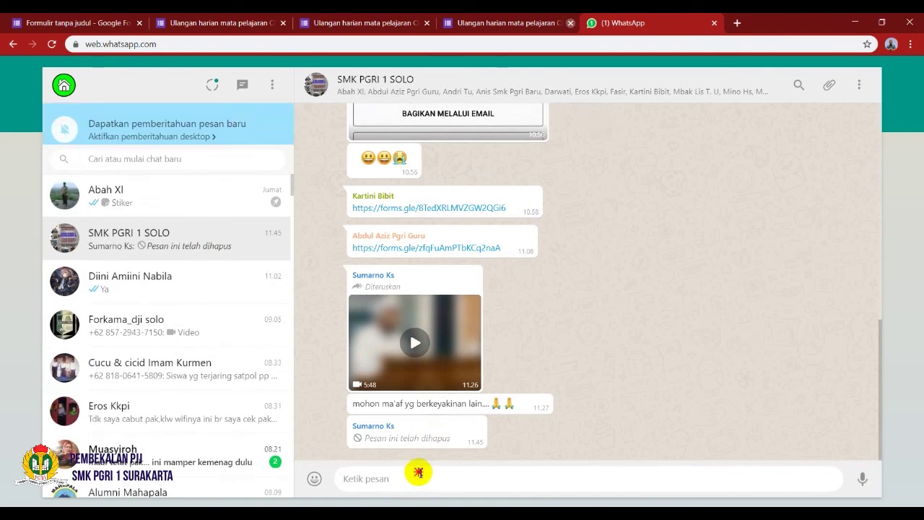
{"action": "type", "text": "latihan lagi :"}
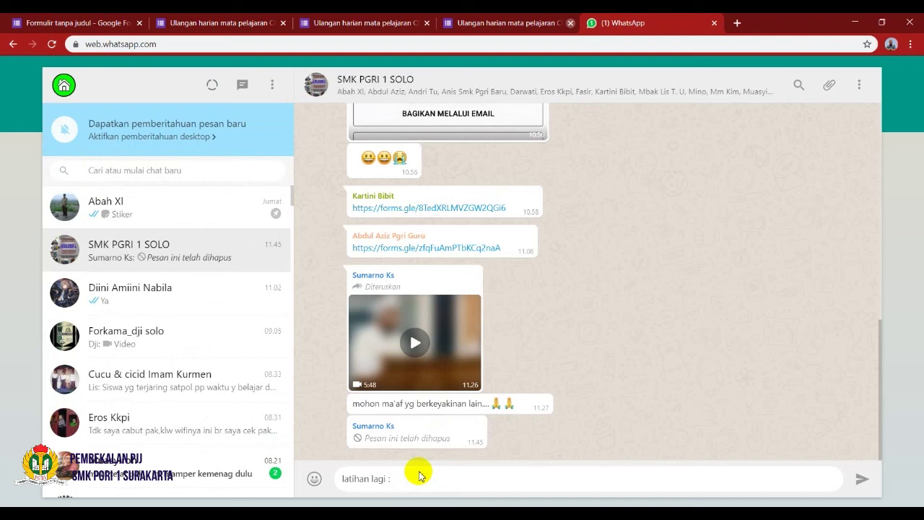
{"action": "type", "text": "https://forms.gle/Zsj37kjpPoufN21s5"}
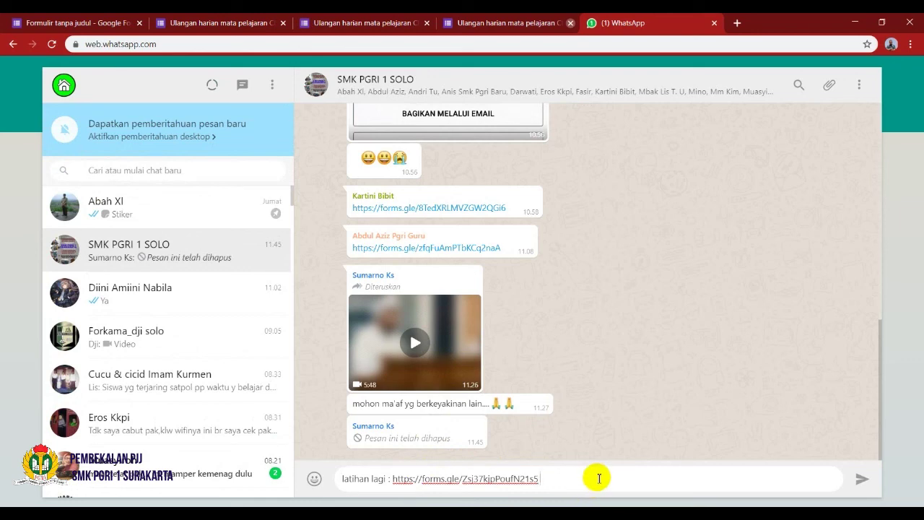
{"action": "left_click", "coordinate": [861, 481]}
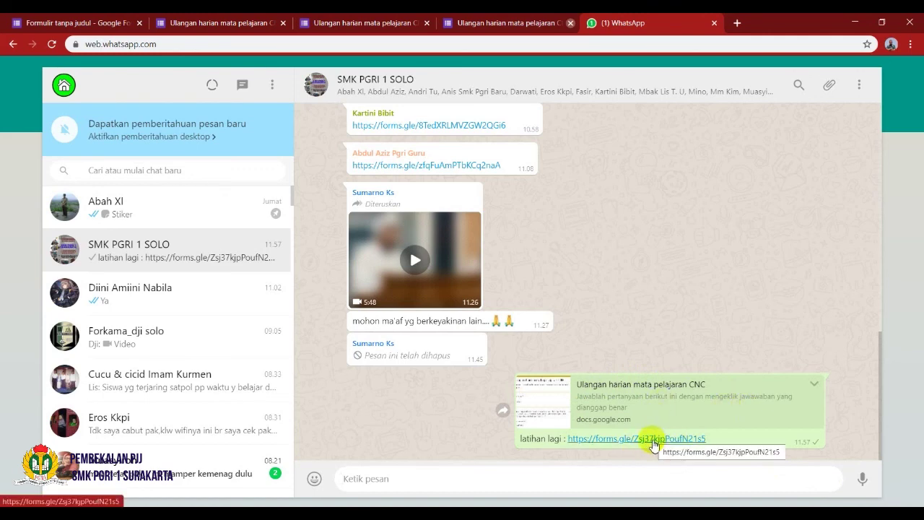
Switch back to the Google Forms editor and look over the test's header, title and student name question
{"action": "left_click", "coordinate": [116, 28]}
{"action": "left_click", "coordinate": [554, 260]}
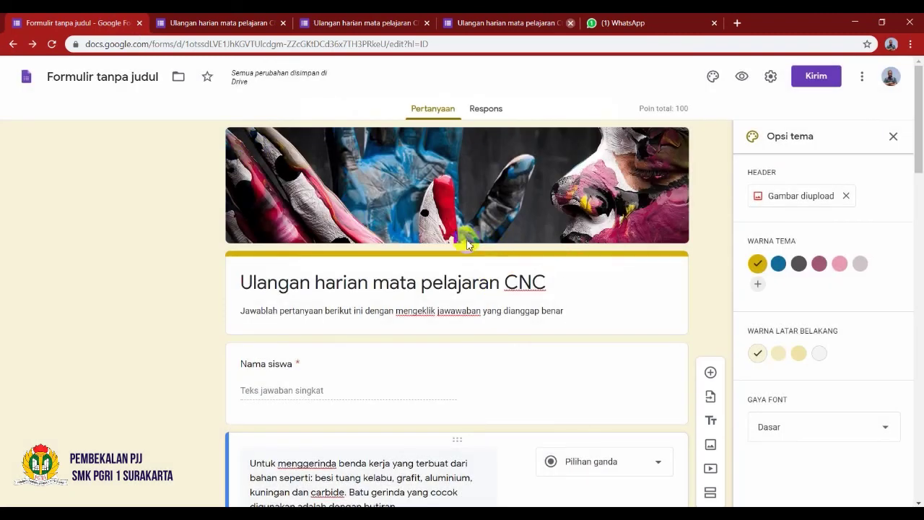
{"action": "scroll", "coordinate": [451, 281], "scroll_direction": "down", "scroll_amount": 1}
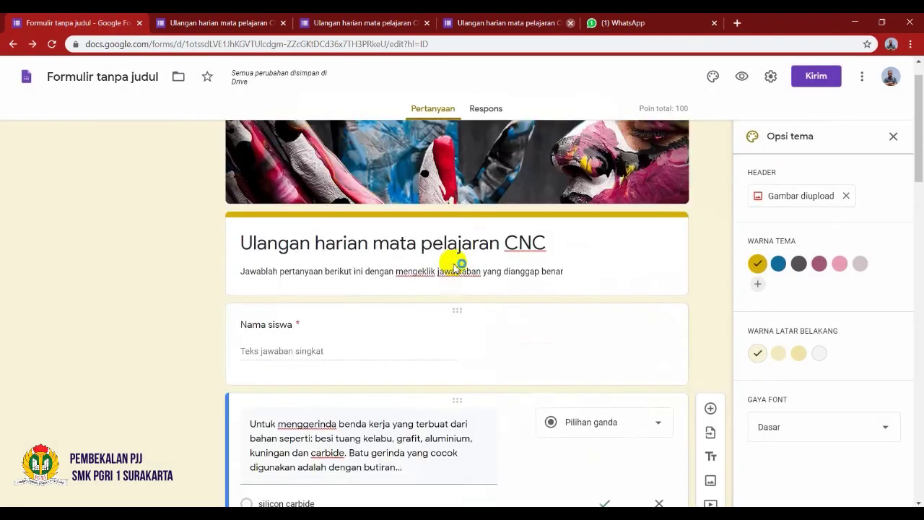
{"action": "scroll", "coordinate": [455, 271], "scroll_direction": "up", "scroll_amount": 1}
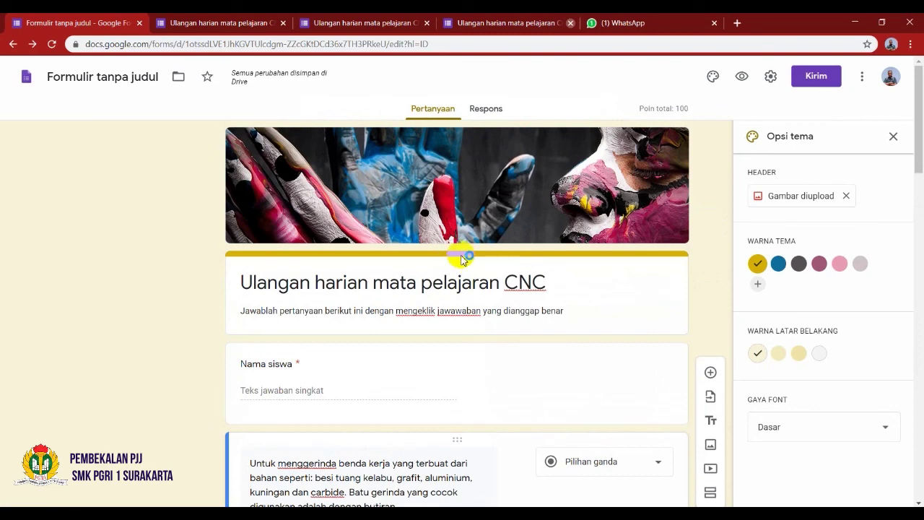